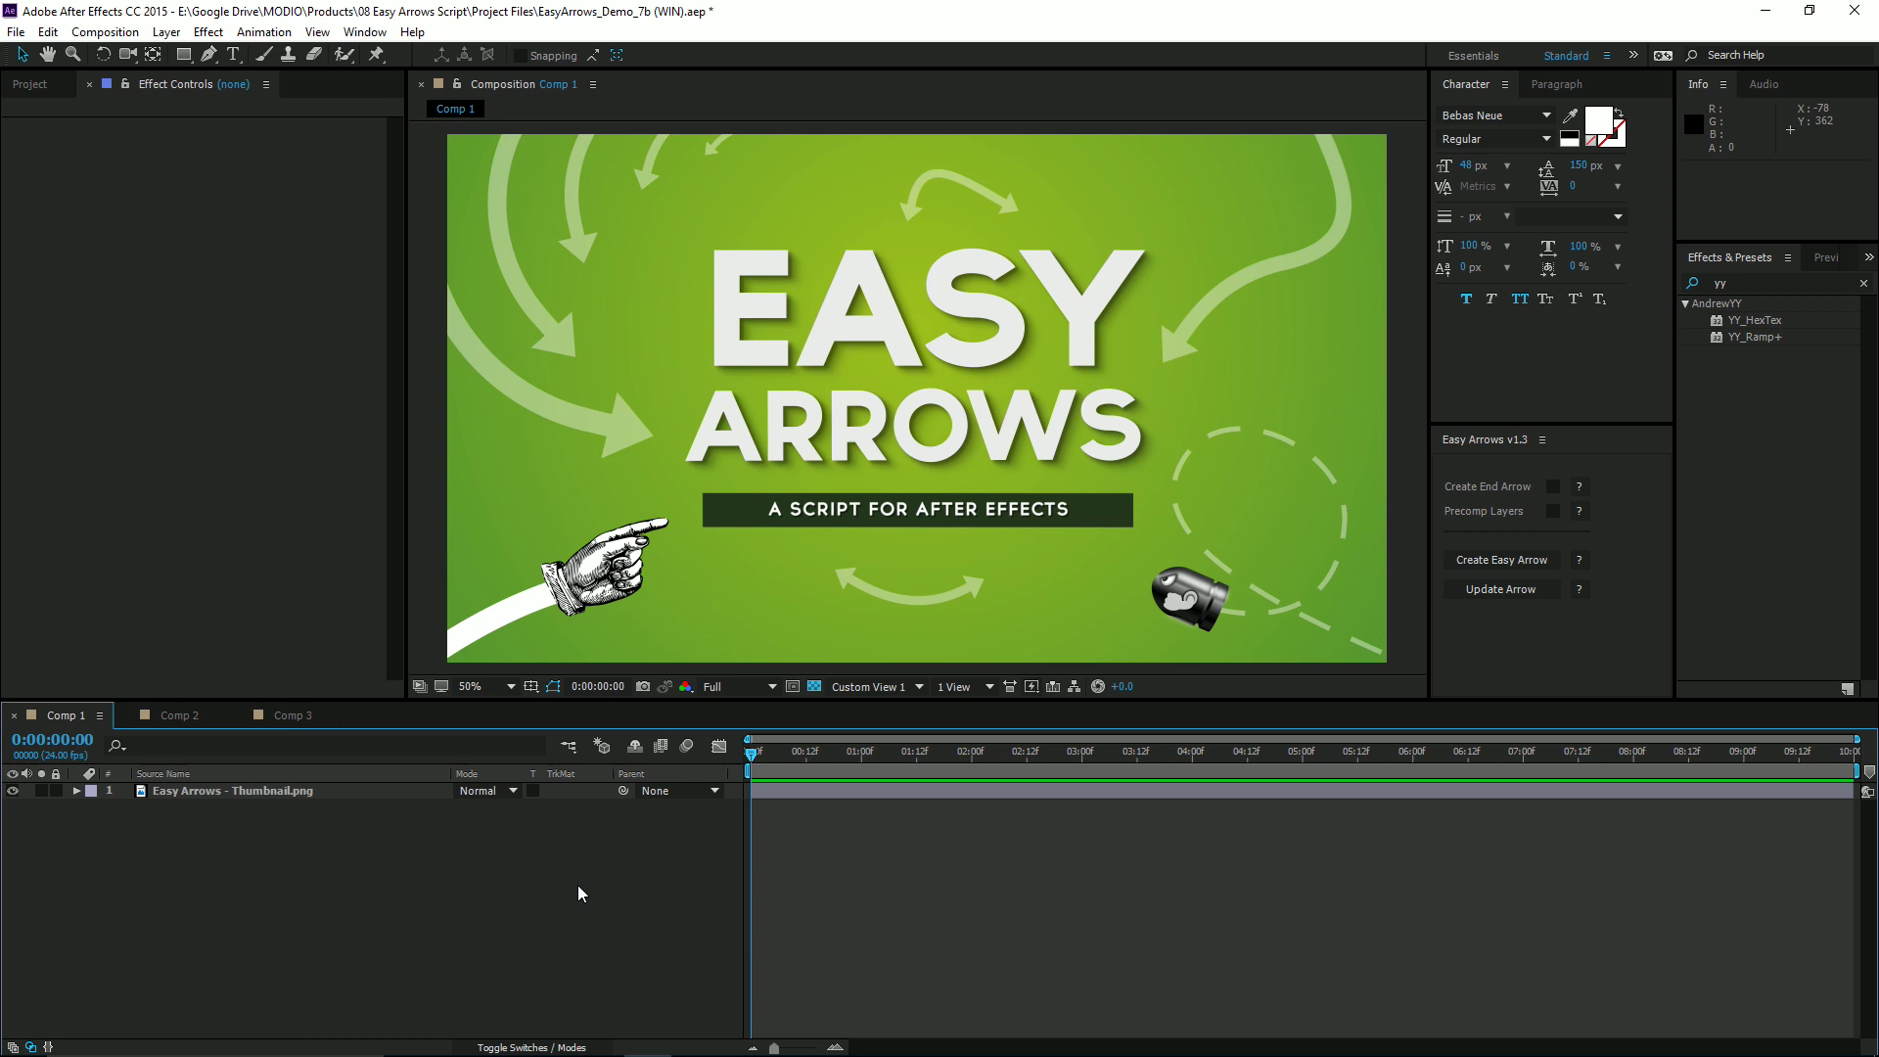
Switch to Comp 2, scrub to 0:00:01:20 and show Arrow Head 1's Easy Arrow settings
left_click(173, 714)
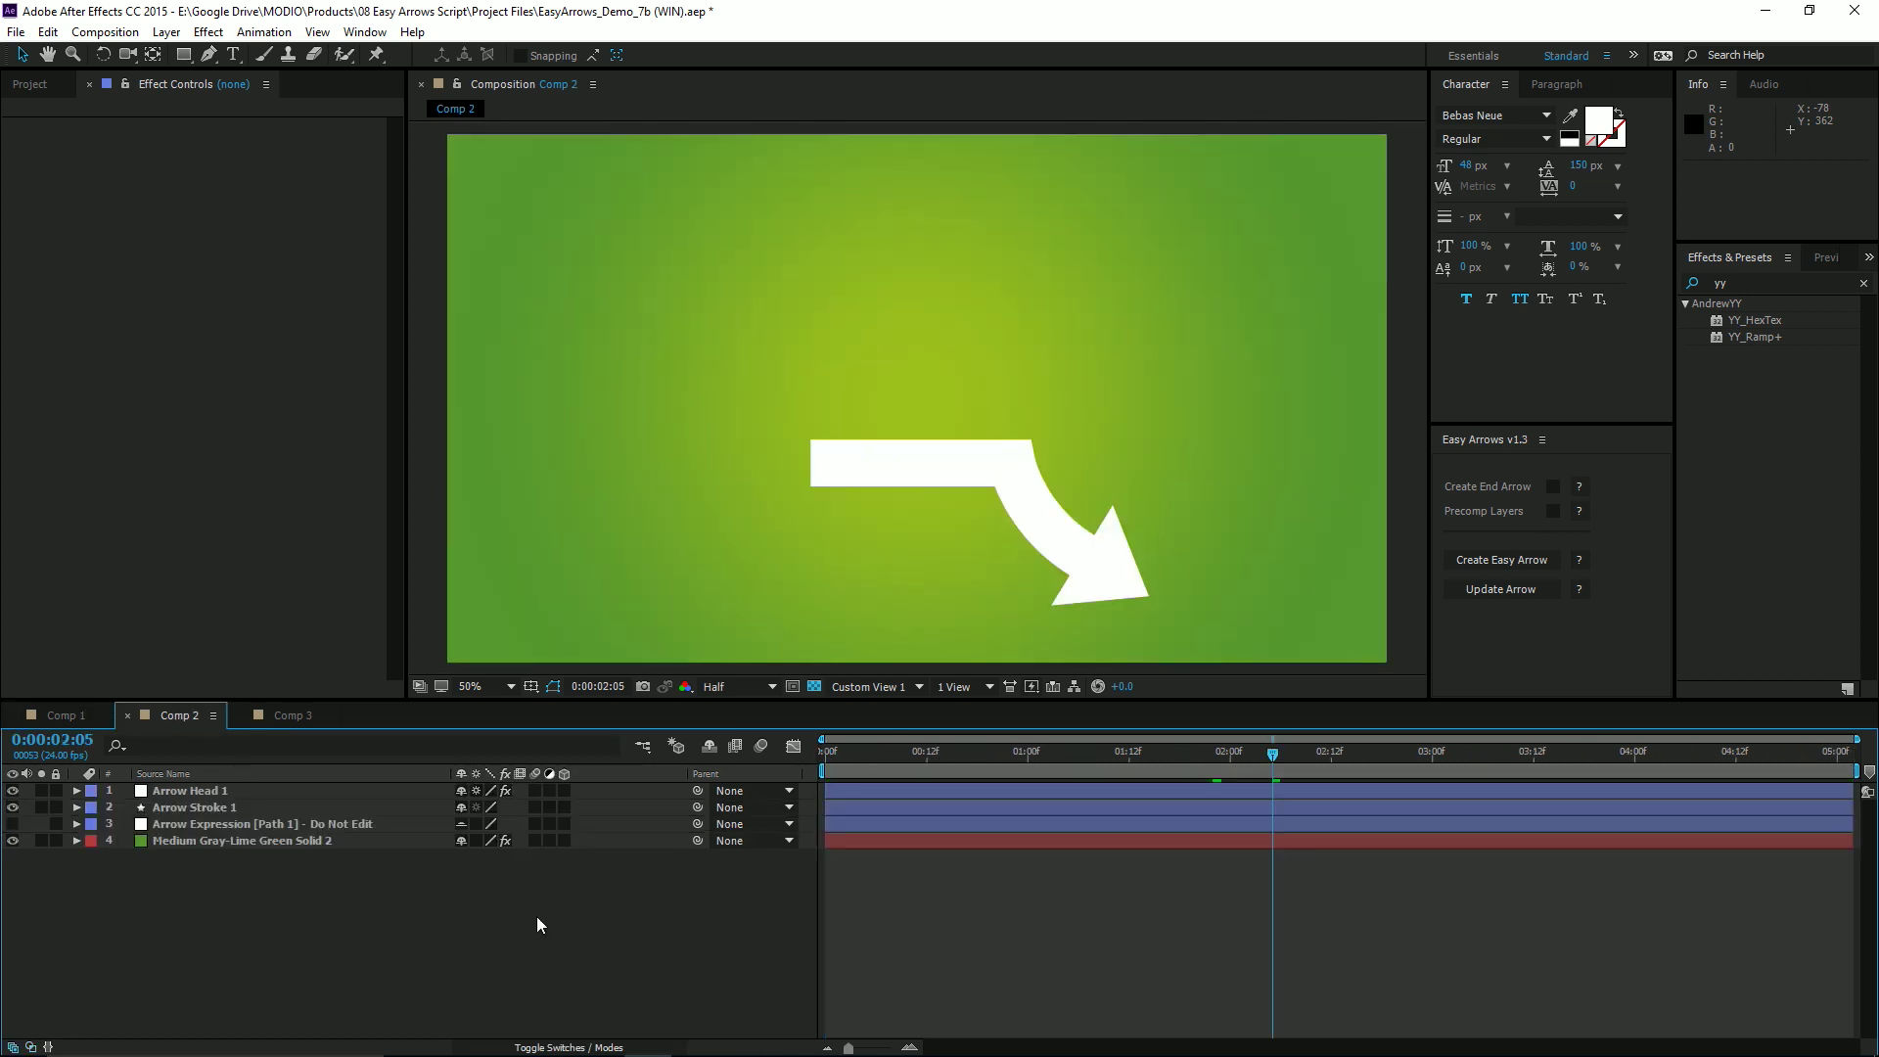
mouse_move(864, 743)
left_mouse_down()
mouse_move(981, 763)
mouse_move(1505, 771)
mouse_move(1071, 787)
mouse_move(1235, 792)
mouse_move(1202, 794)
left_mouse_up()
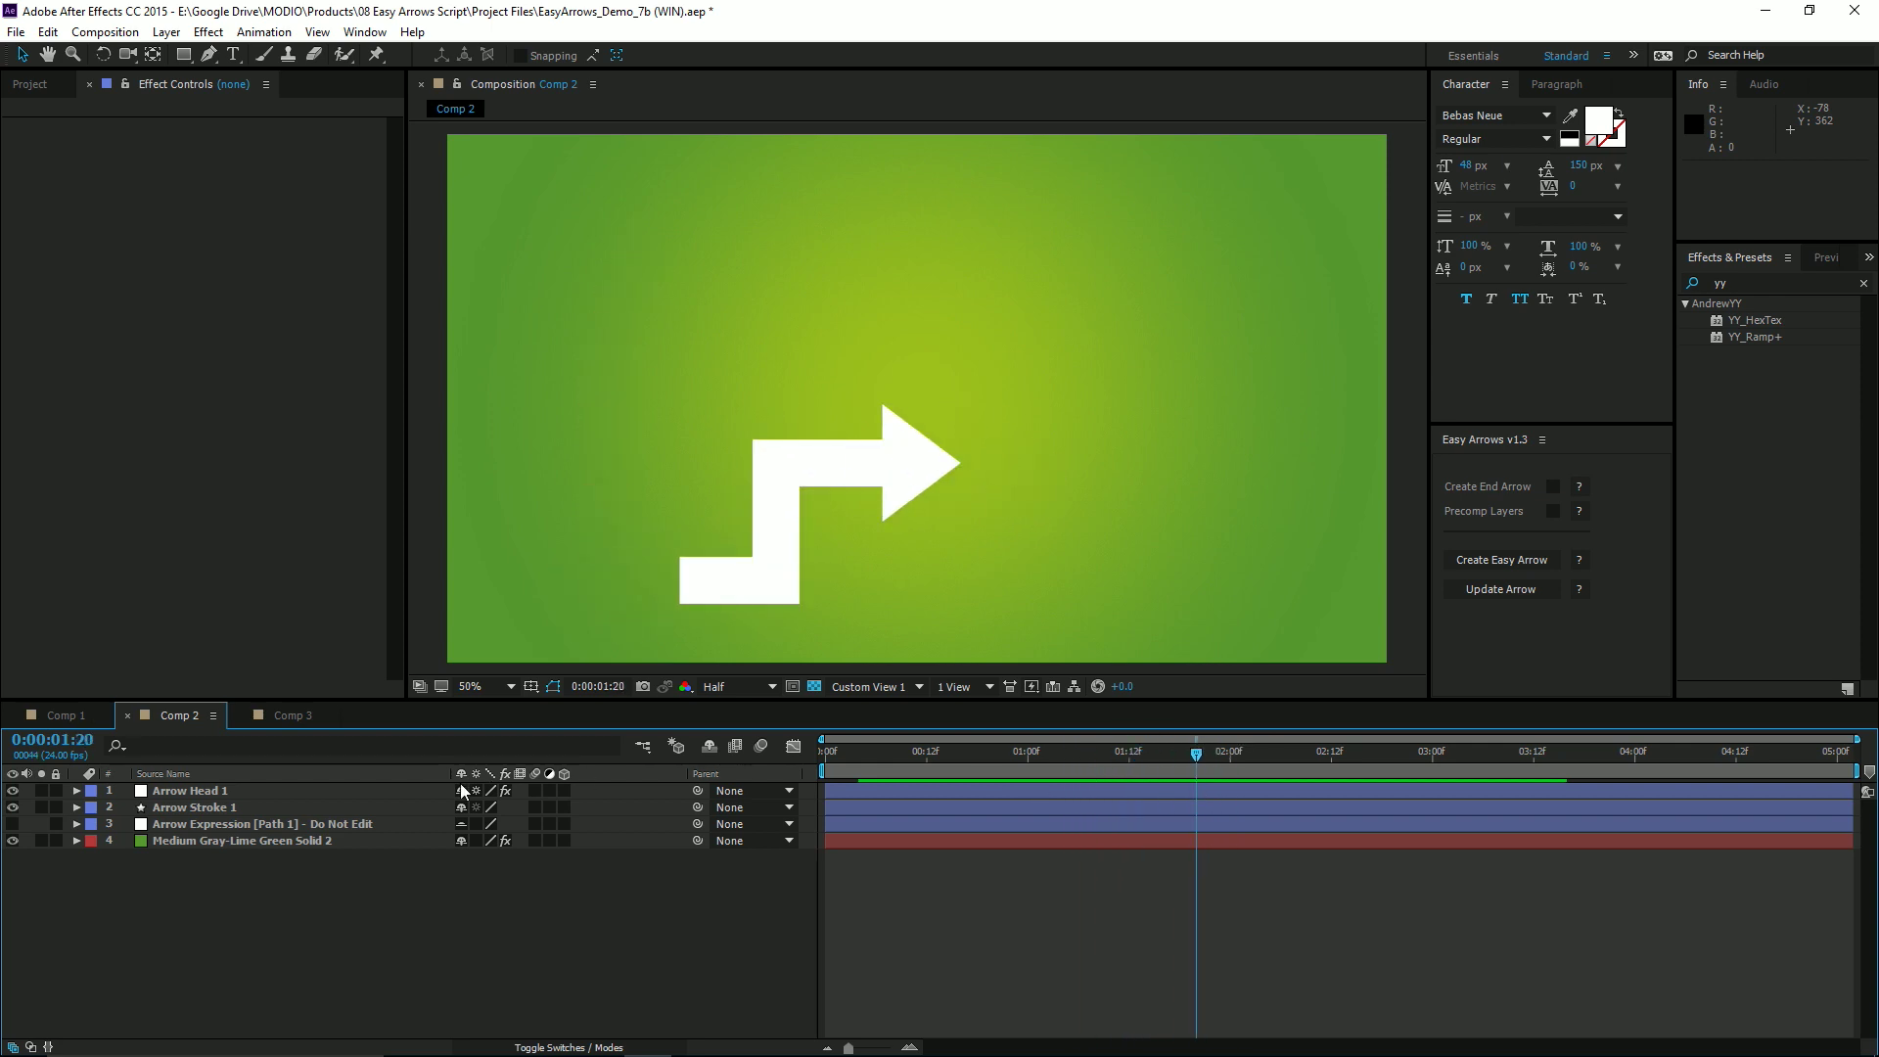
left_click(170, 790)
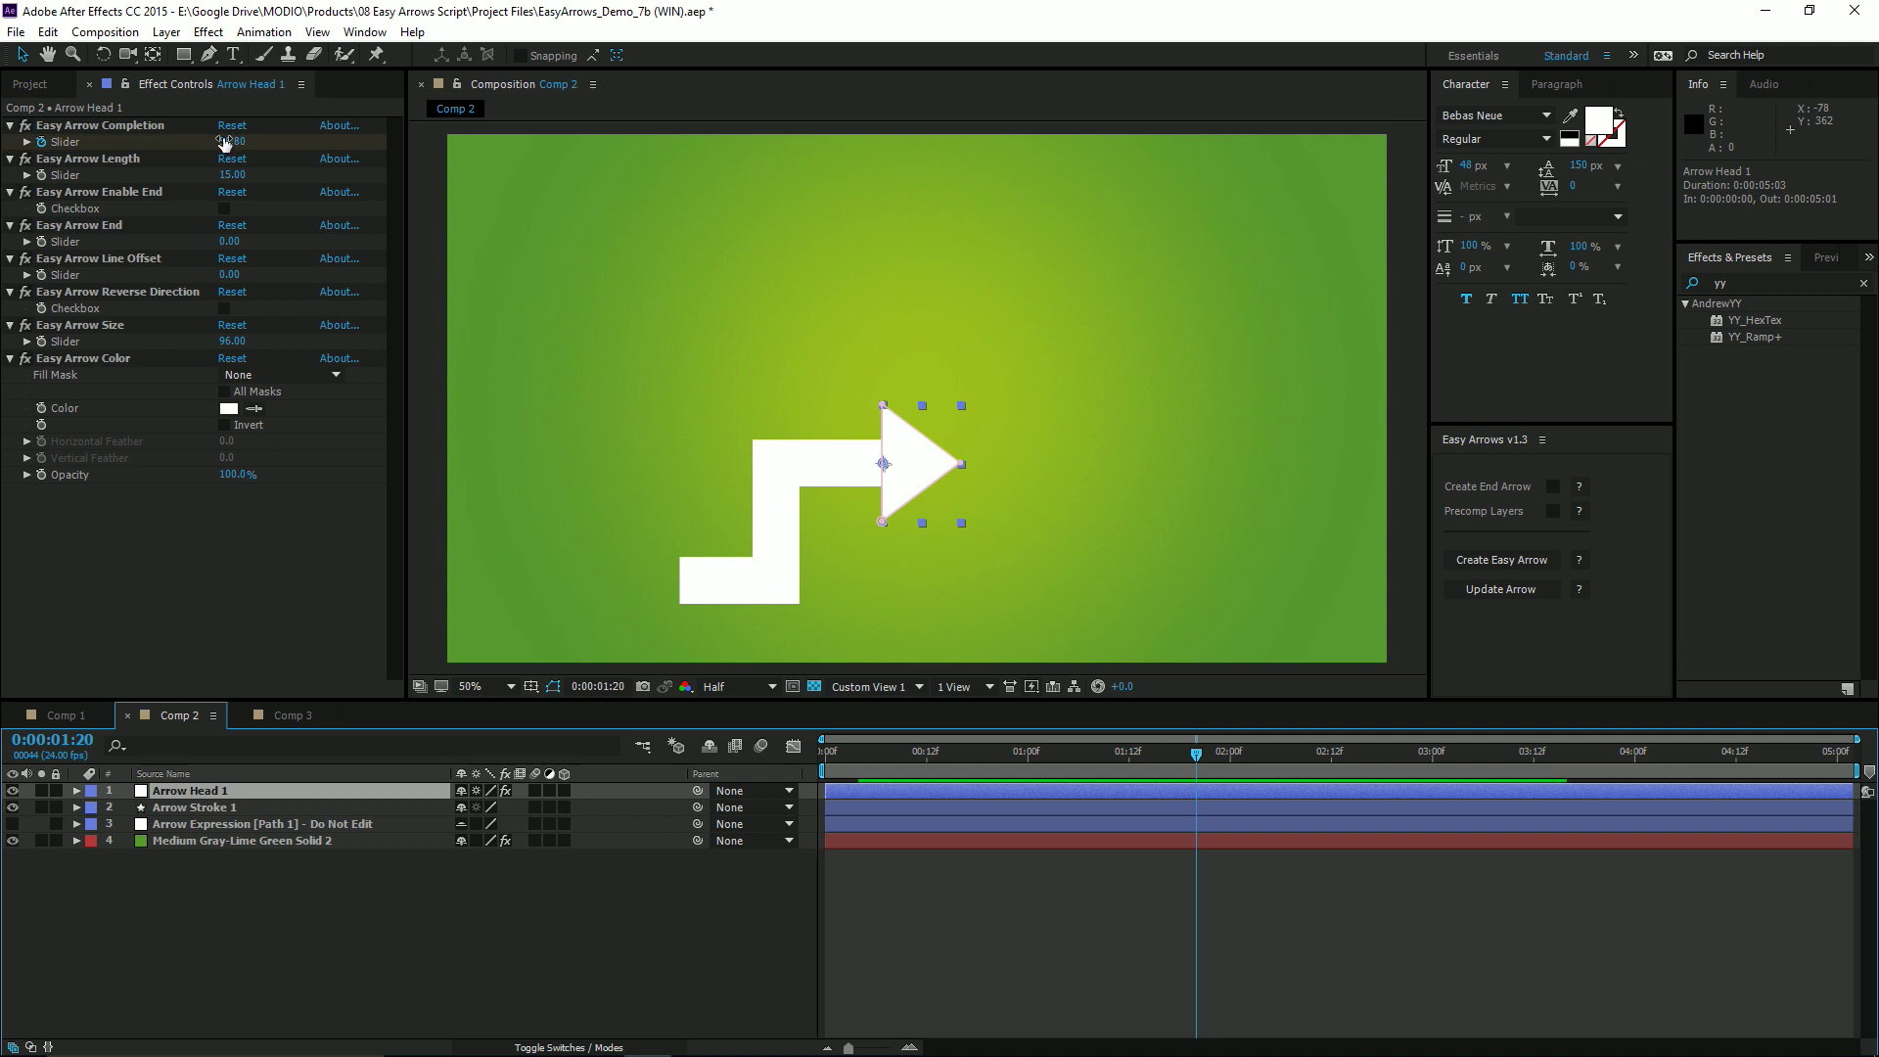
Enable End at 9, set Line Offset 0, reverse the direction and lower Completion to 24.80
mouse_move(225, 143)
left_mouse_down()
mouse_move(274, 145)
mouse_move(220, 152)
mouse_move(282, 174)
mouse_move(216, 143)
mouse_move(250, 136)
left_mouse_up()
left_click(224, 208)
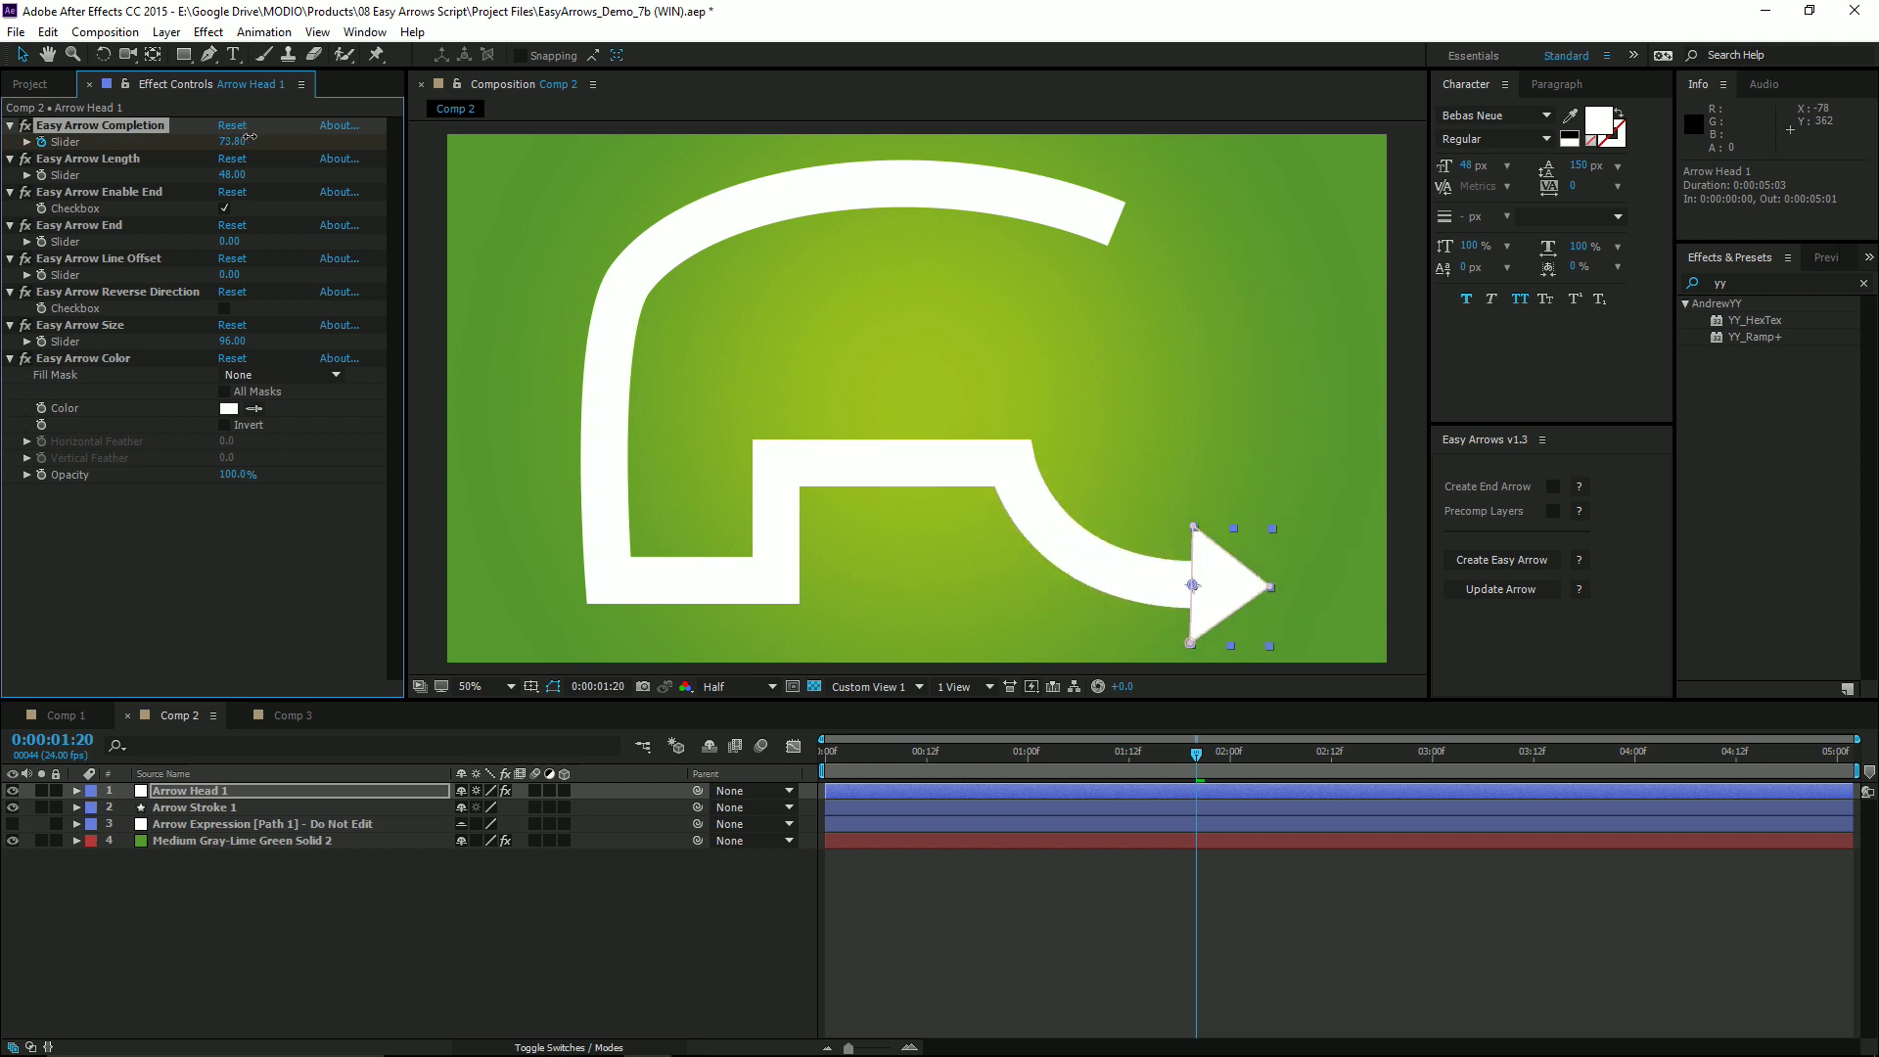
left_click_drag(235, 240, 246, 279)
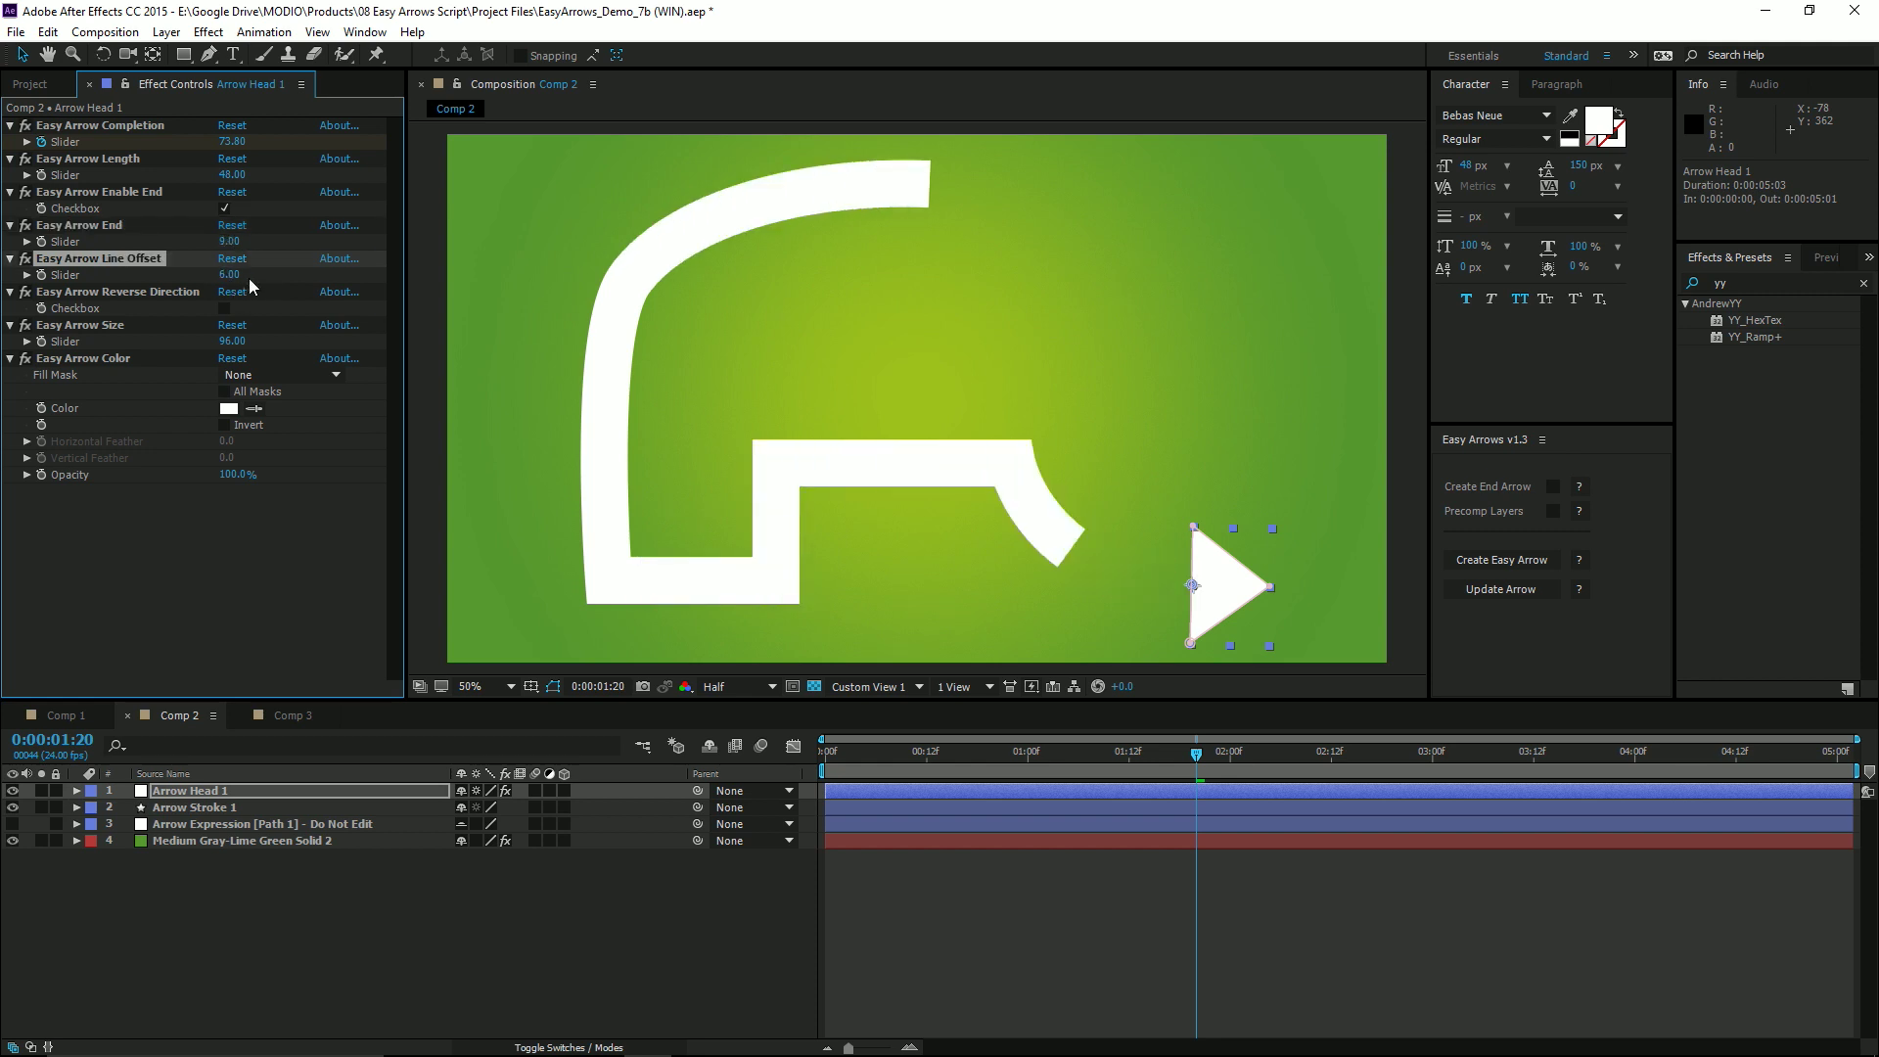
type("0")
key("Return")
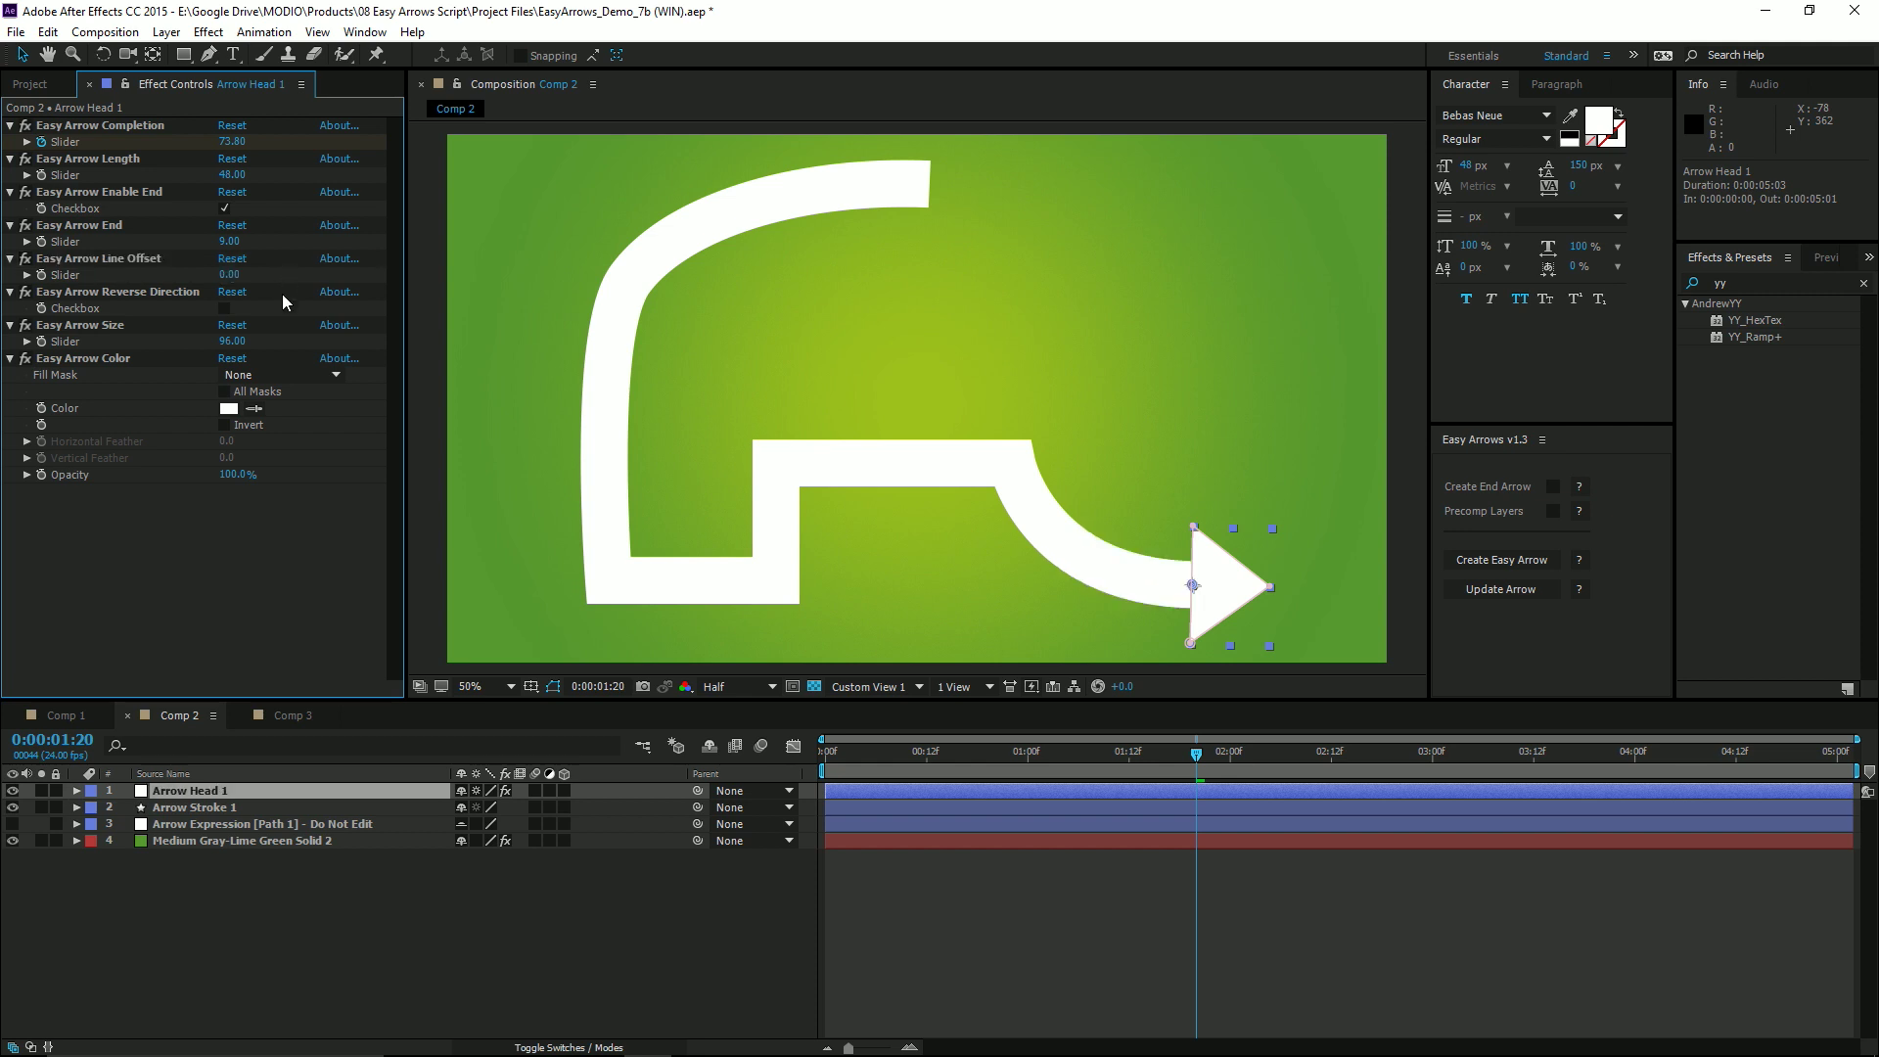
left_click(226, 307)
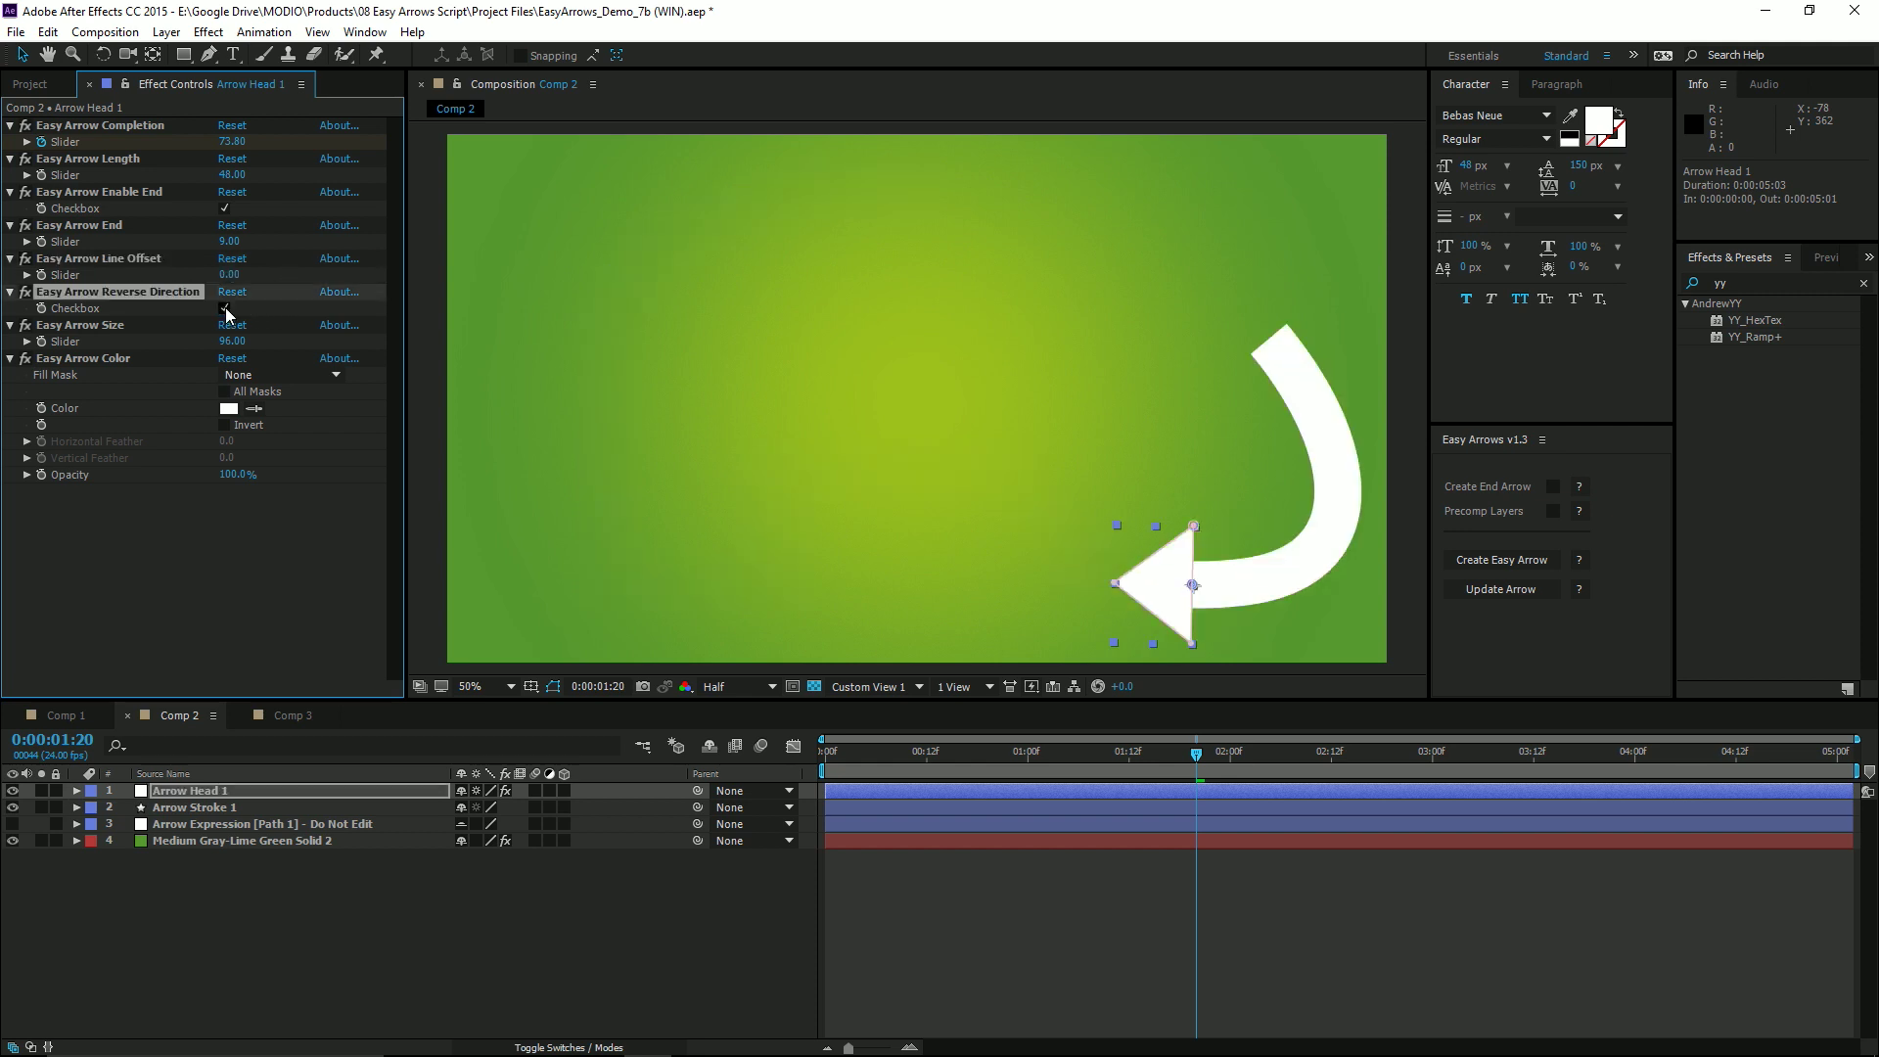
left_click_drag(232, 141, 195, 156)
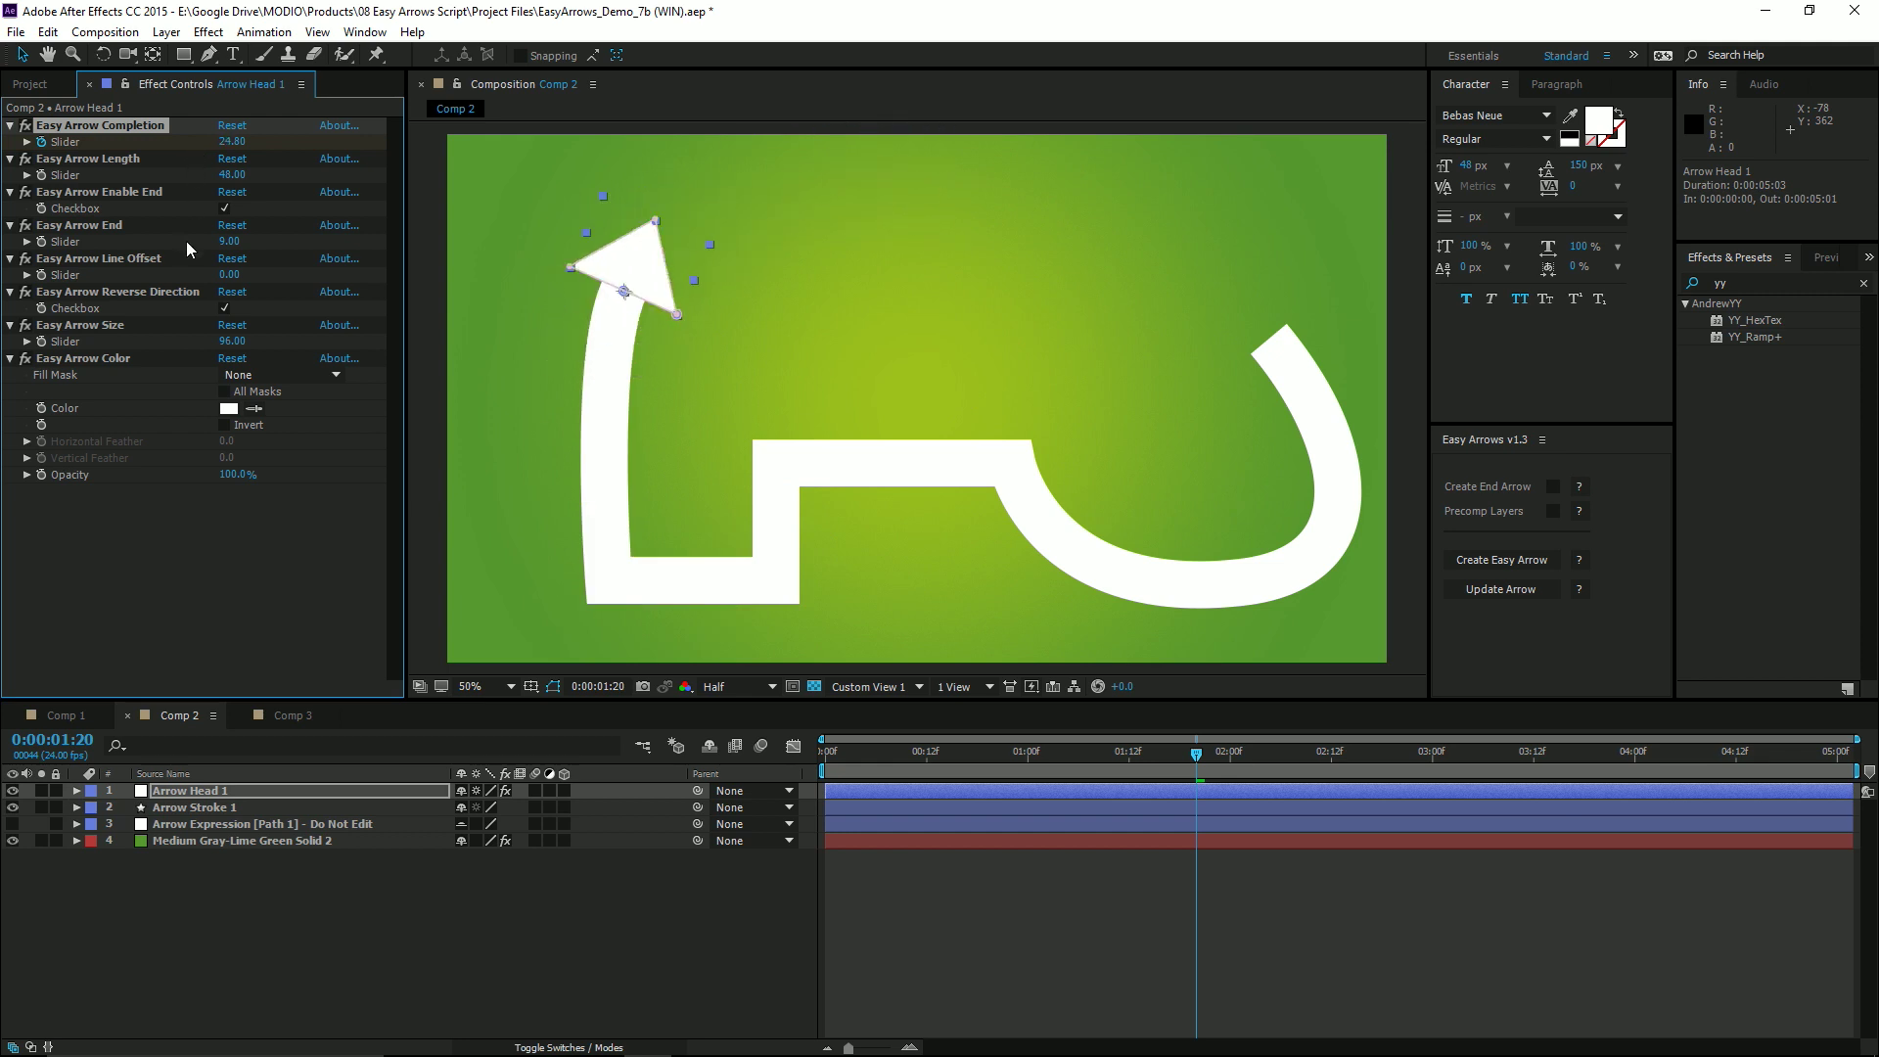
Thin the Easy Arrow to Size 47
left_click(130, 329)
mouse_move(232, 347)
left_mouse_down()
mouse_move(210, 342)
mouse_move(279, 350)
mouse_move(204, 360)
left_mouse_up()
left_click(311, 400)
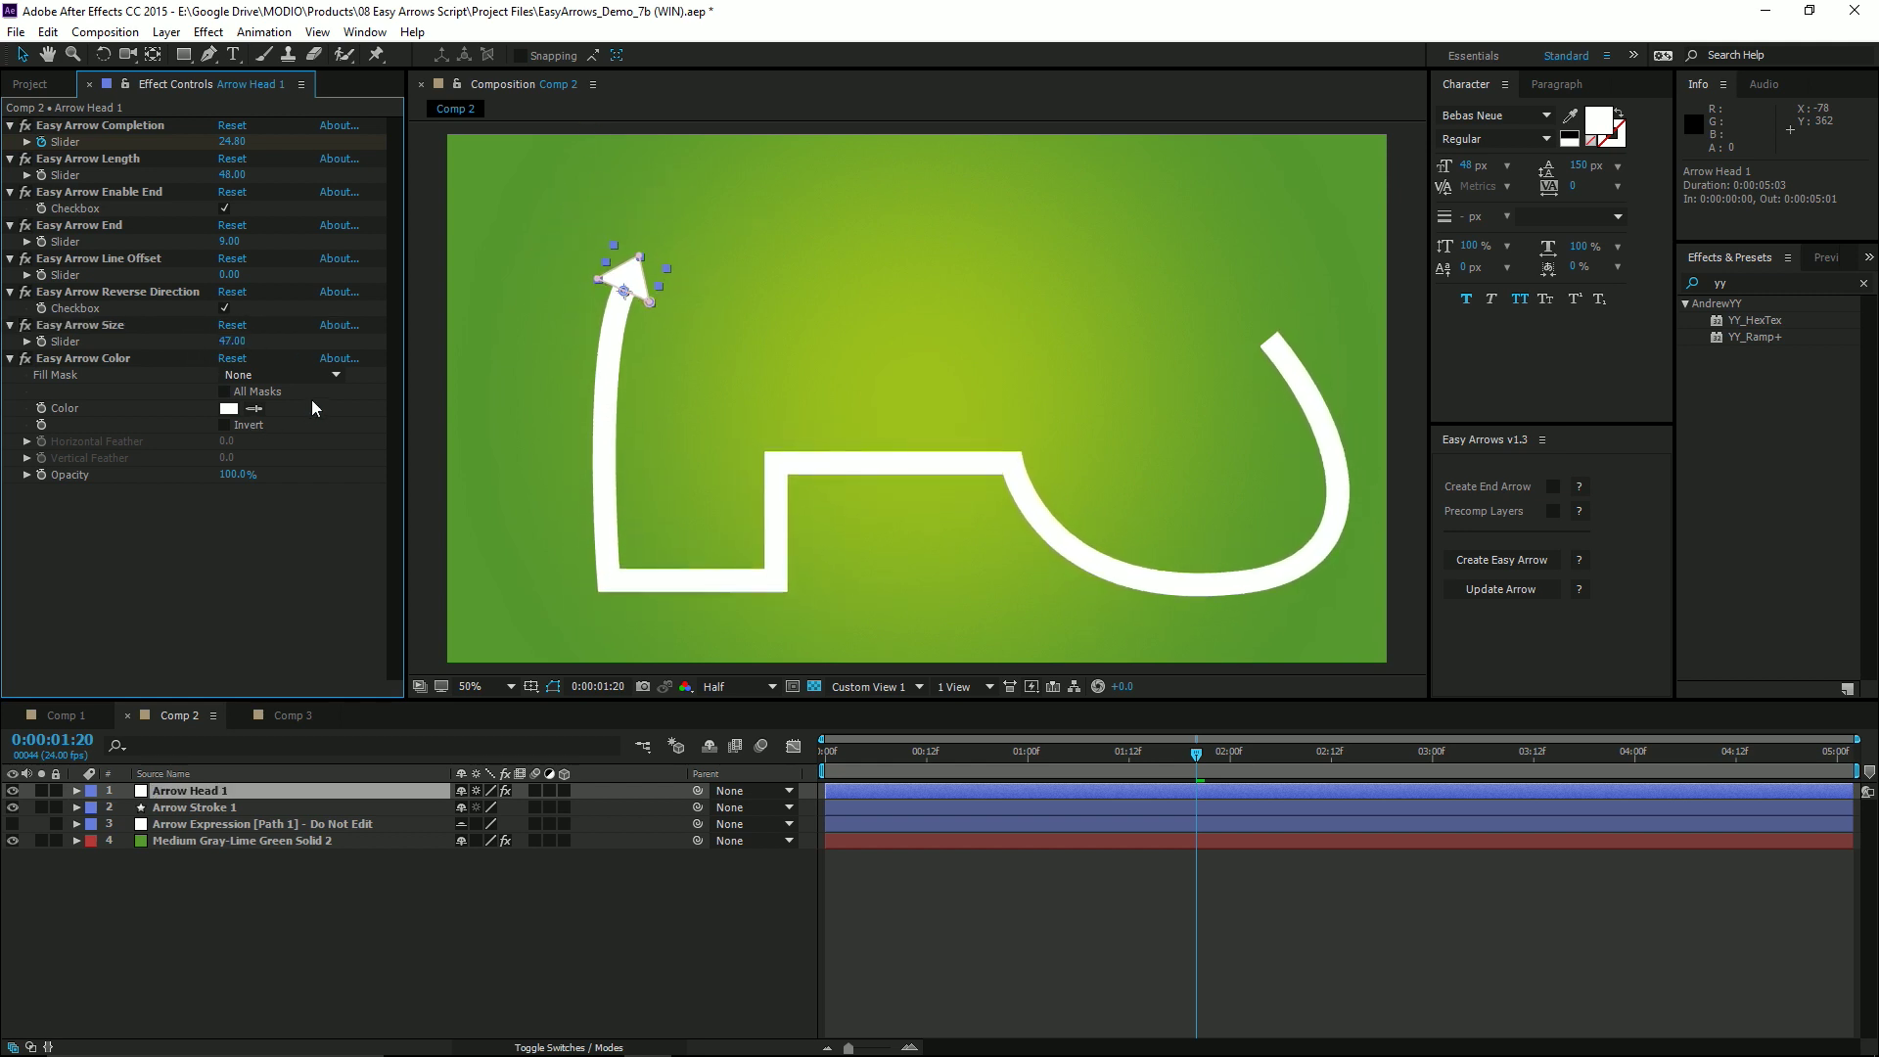
Colour the whole arrow red (FF0000) and select the Arrow Stroke 1 layer
left_click(228, 409)
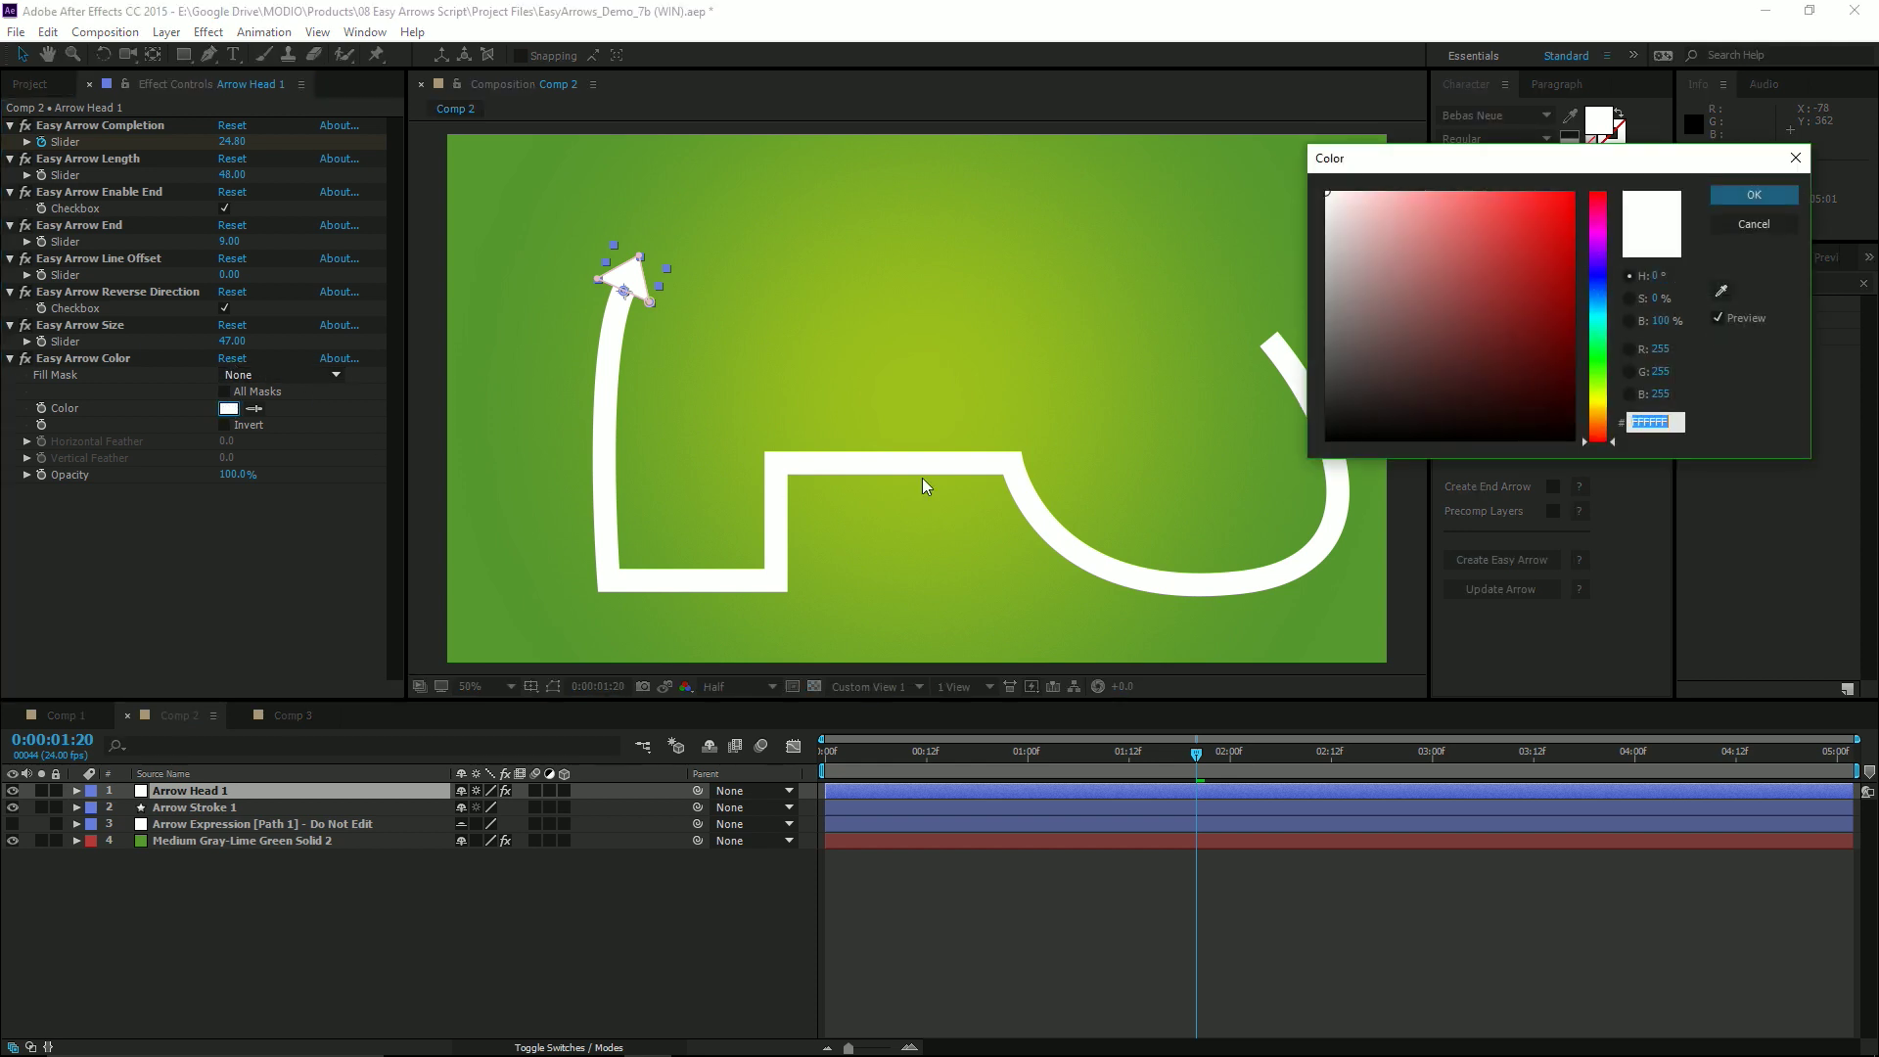
left_click_drag(1537, 226, 1599, 180)
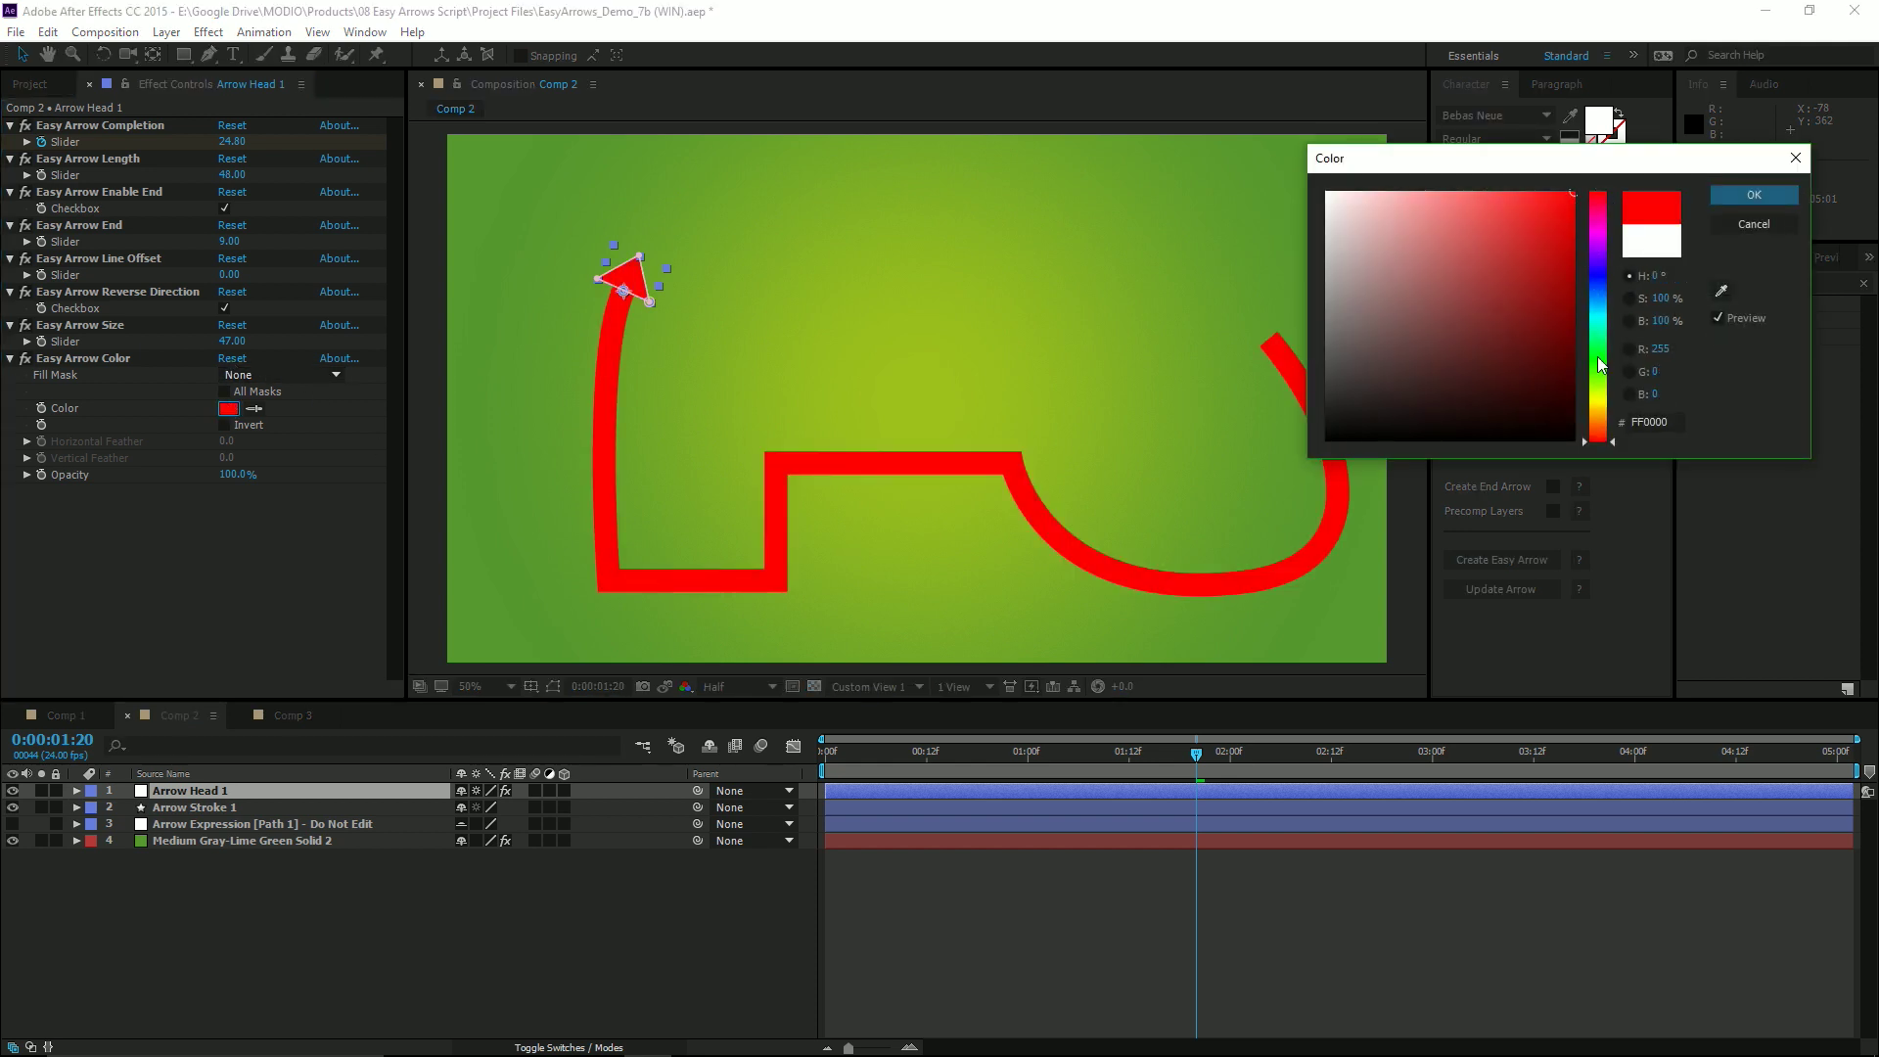
left_click_drag(1602, 364, 1577, 195)
left_click(1754, 195)
left_click(961, 399)
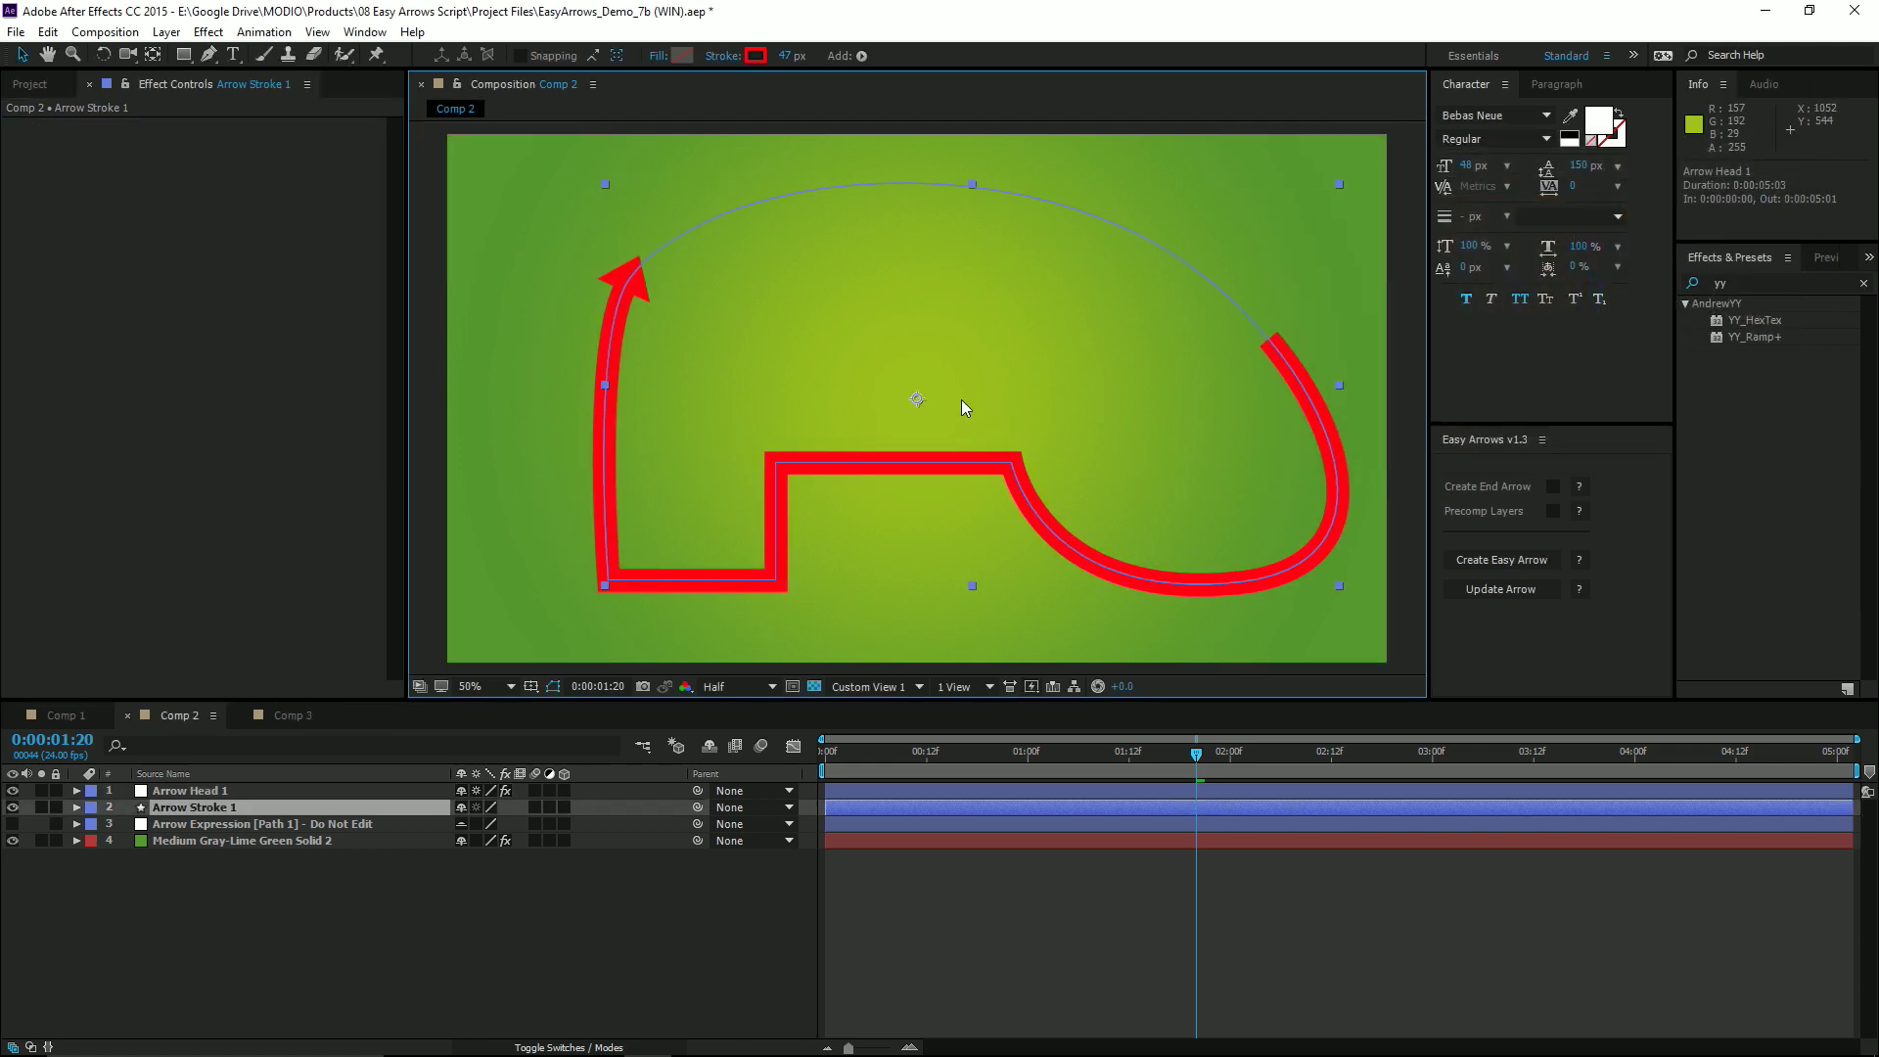
Create a new composition, Comp 4, with default settings
left_click(104, 32)
left_click(107, 46)
left_click(1030, 734)
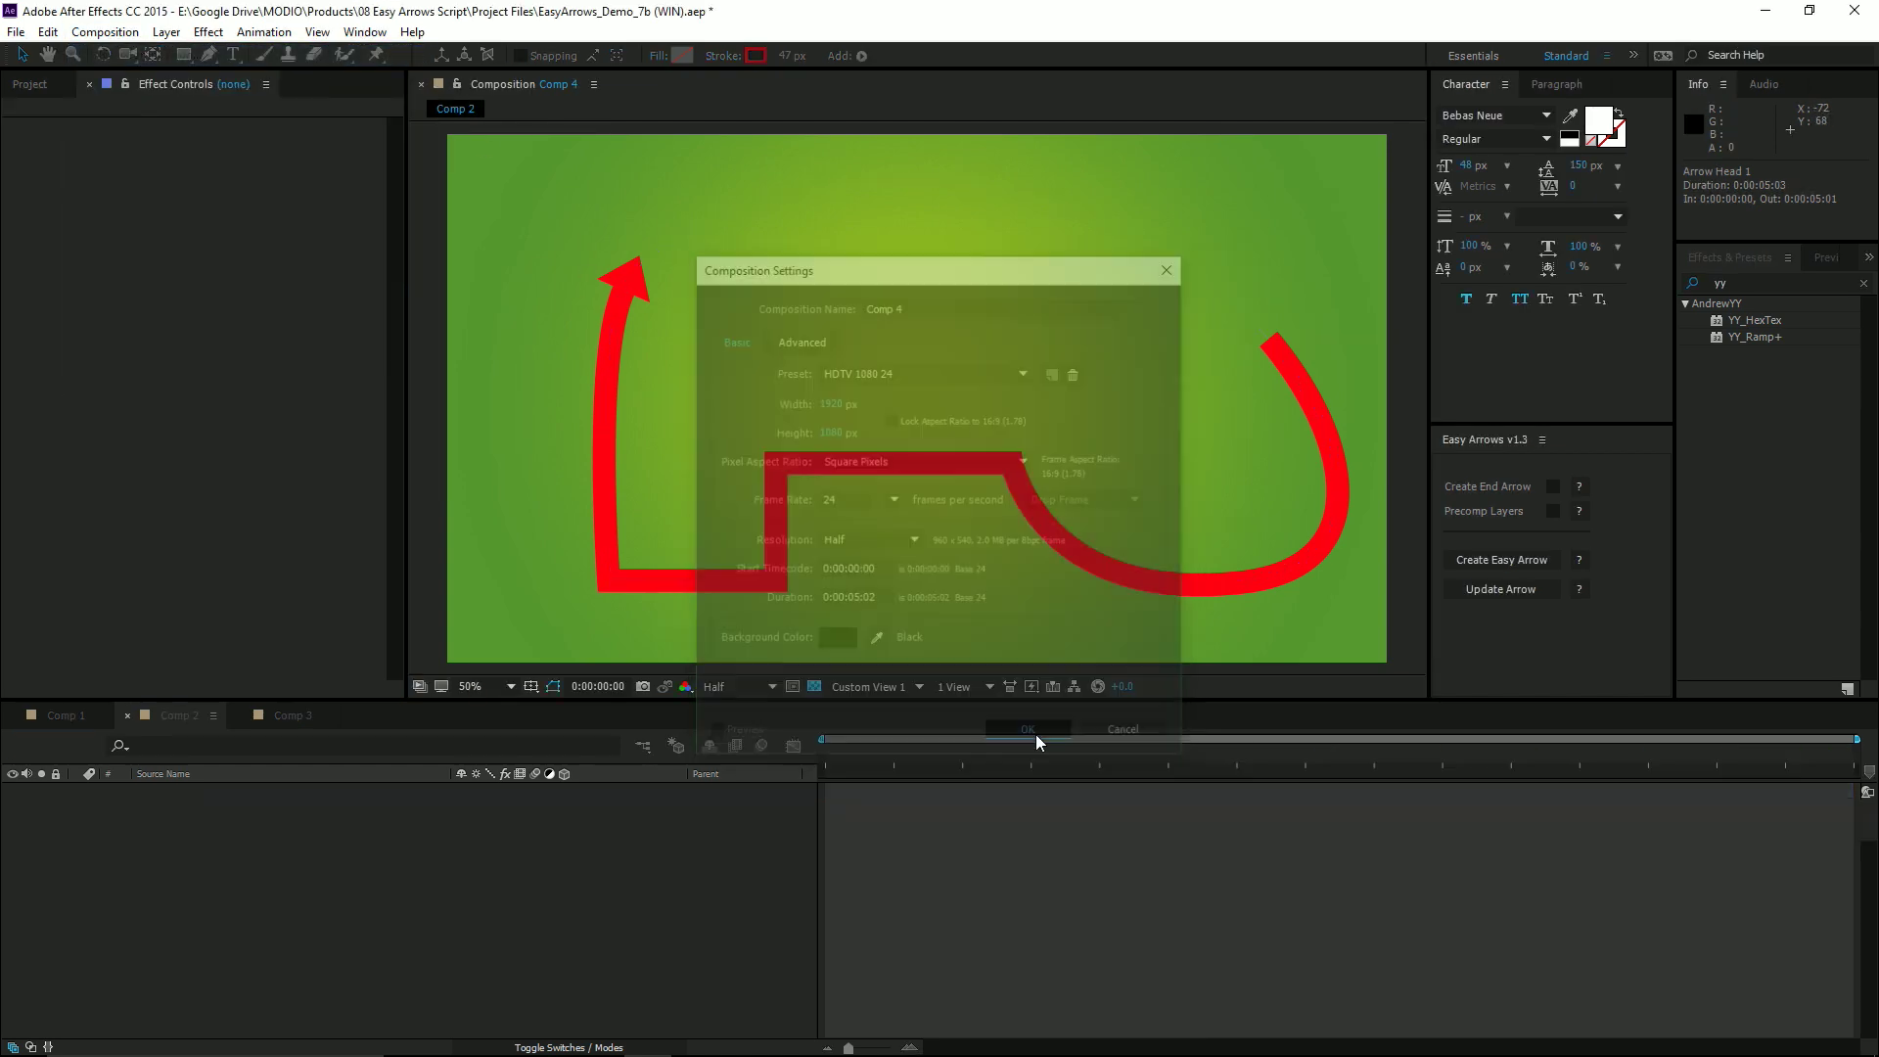
Draw a closed red Bezier blob with the Pen tool, nudging its left point inward
left_click(209, 56)
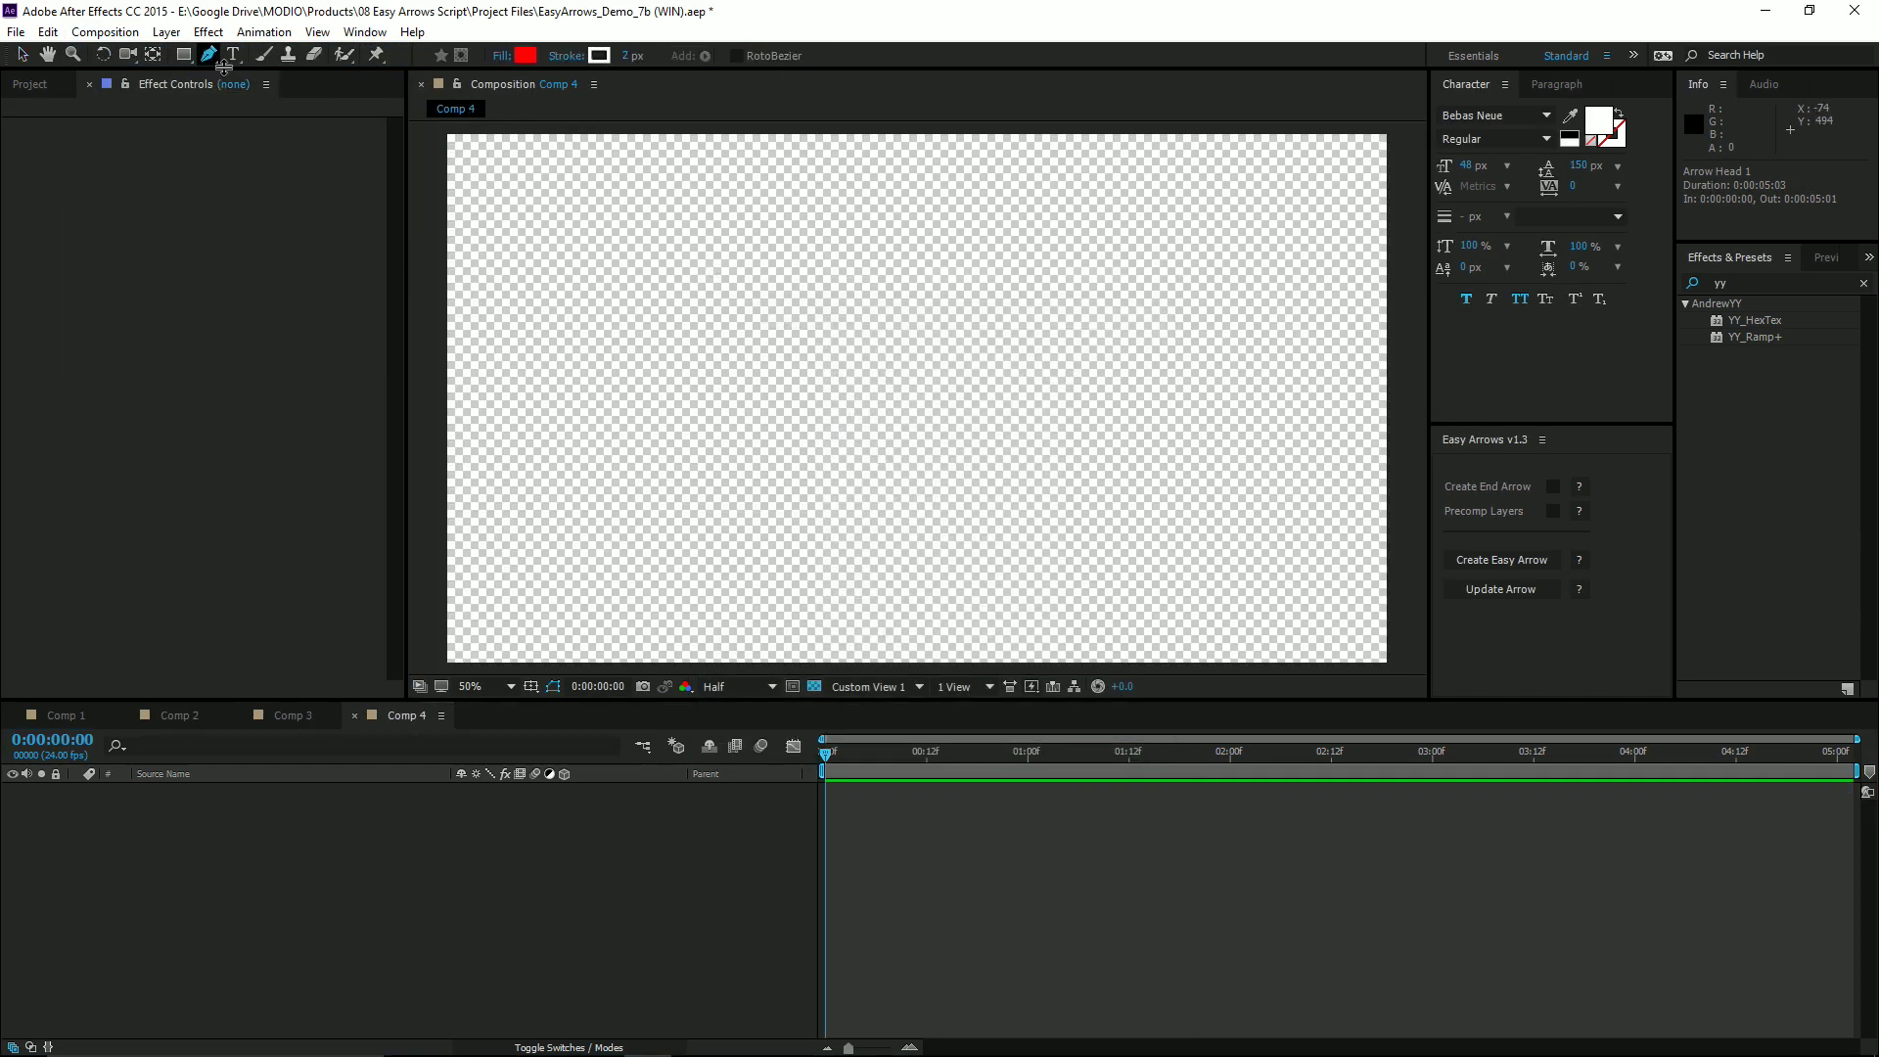
left_click_drag(714, 338, 772, 291)
left_click_drag(1103, 333, 1187, 391)
left_click_drag(1106, 570, 999, 619)
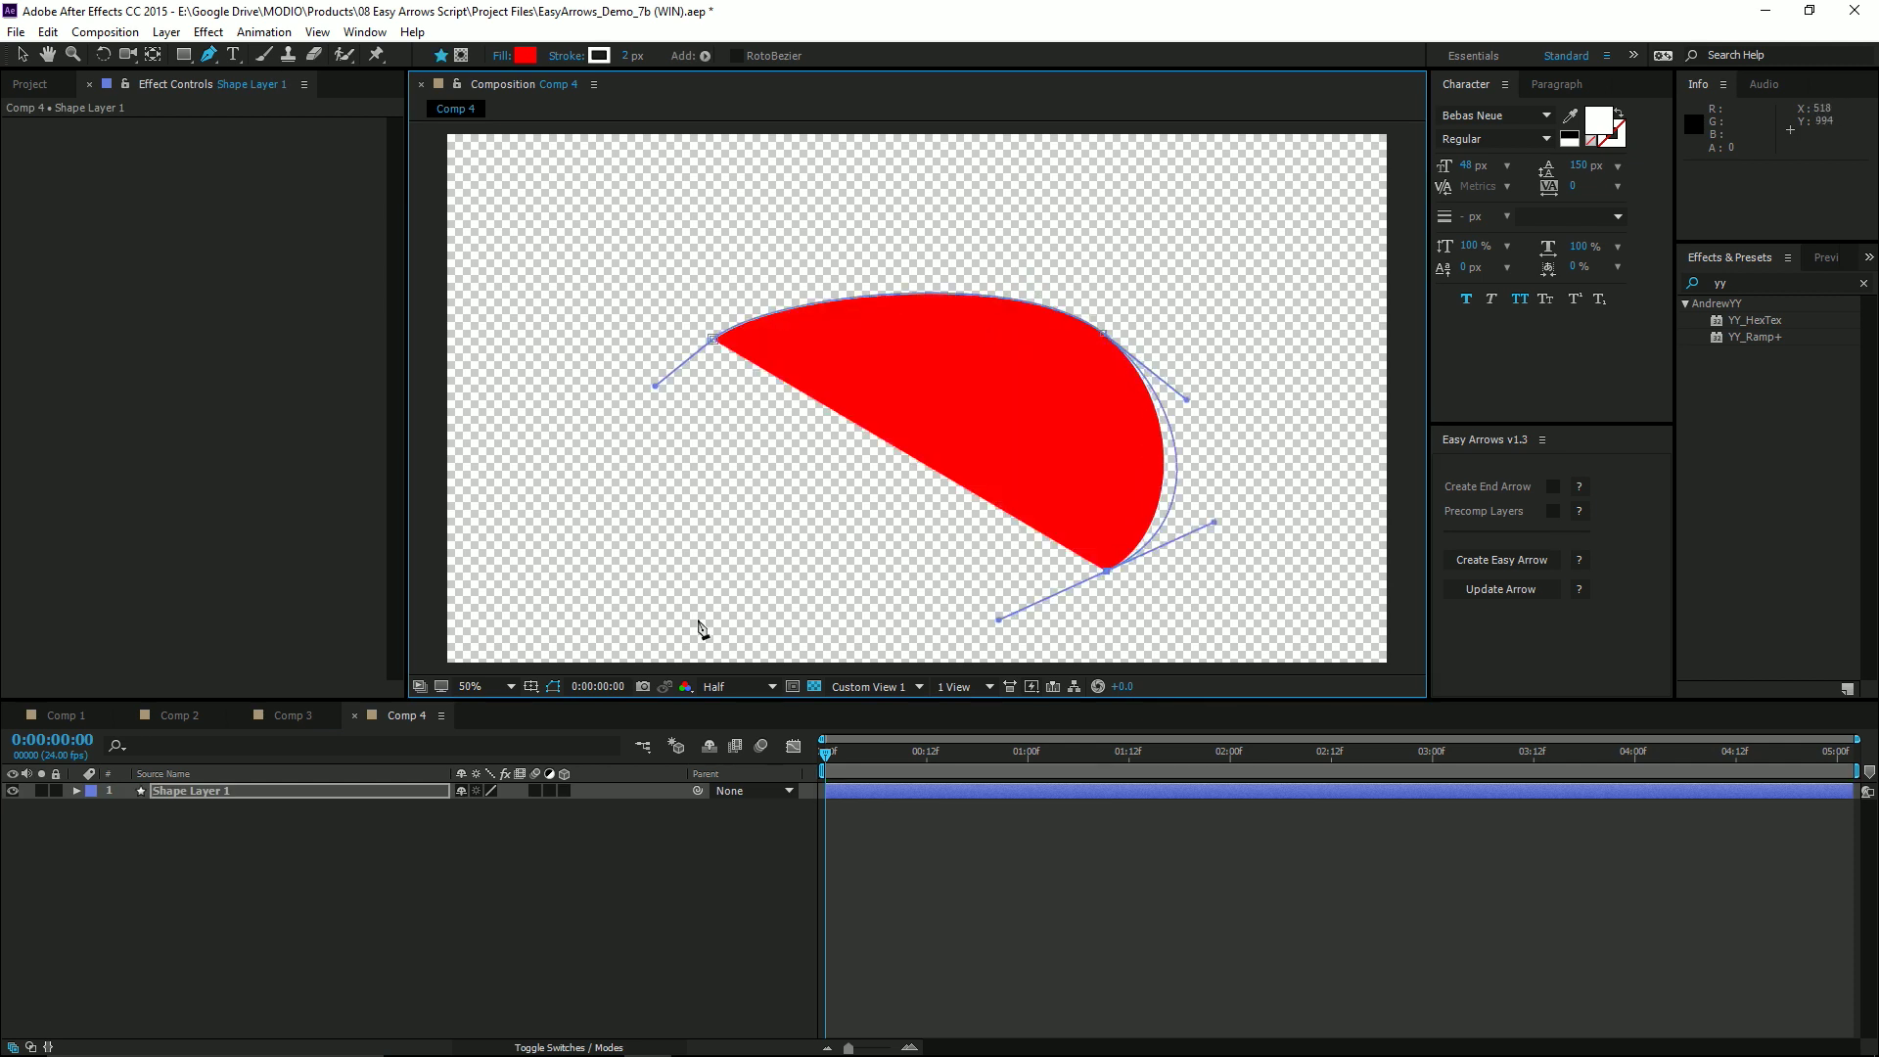
left_click_drag(615, 607, 667, 538)
left_click_drag(757, 449, 700, 308)
left_click(715, 341)
key("v")
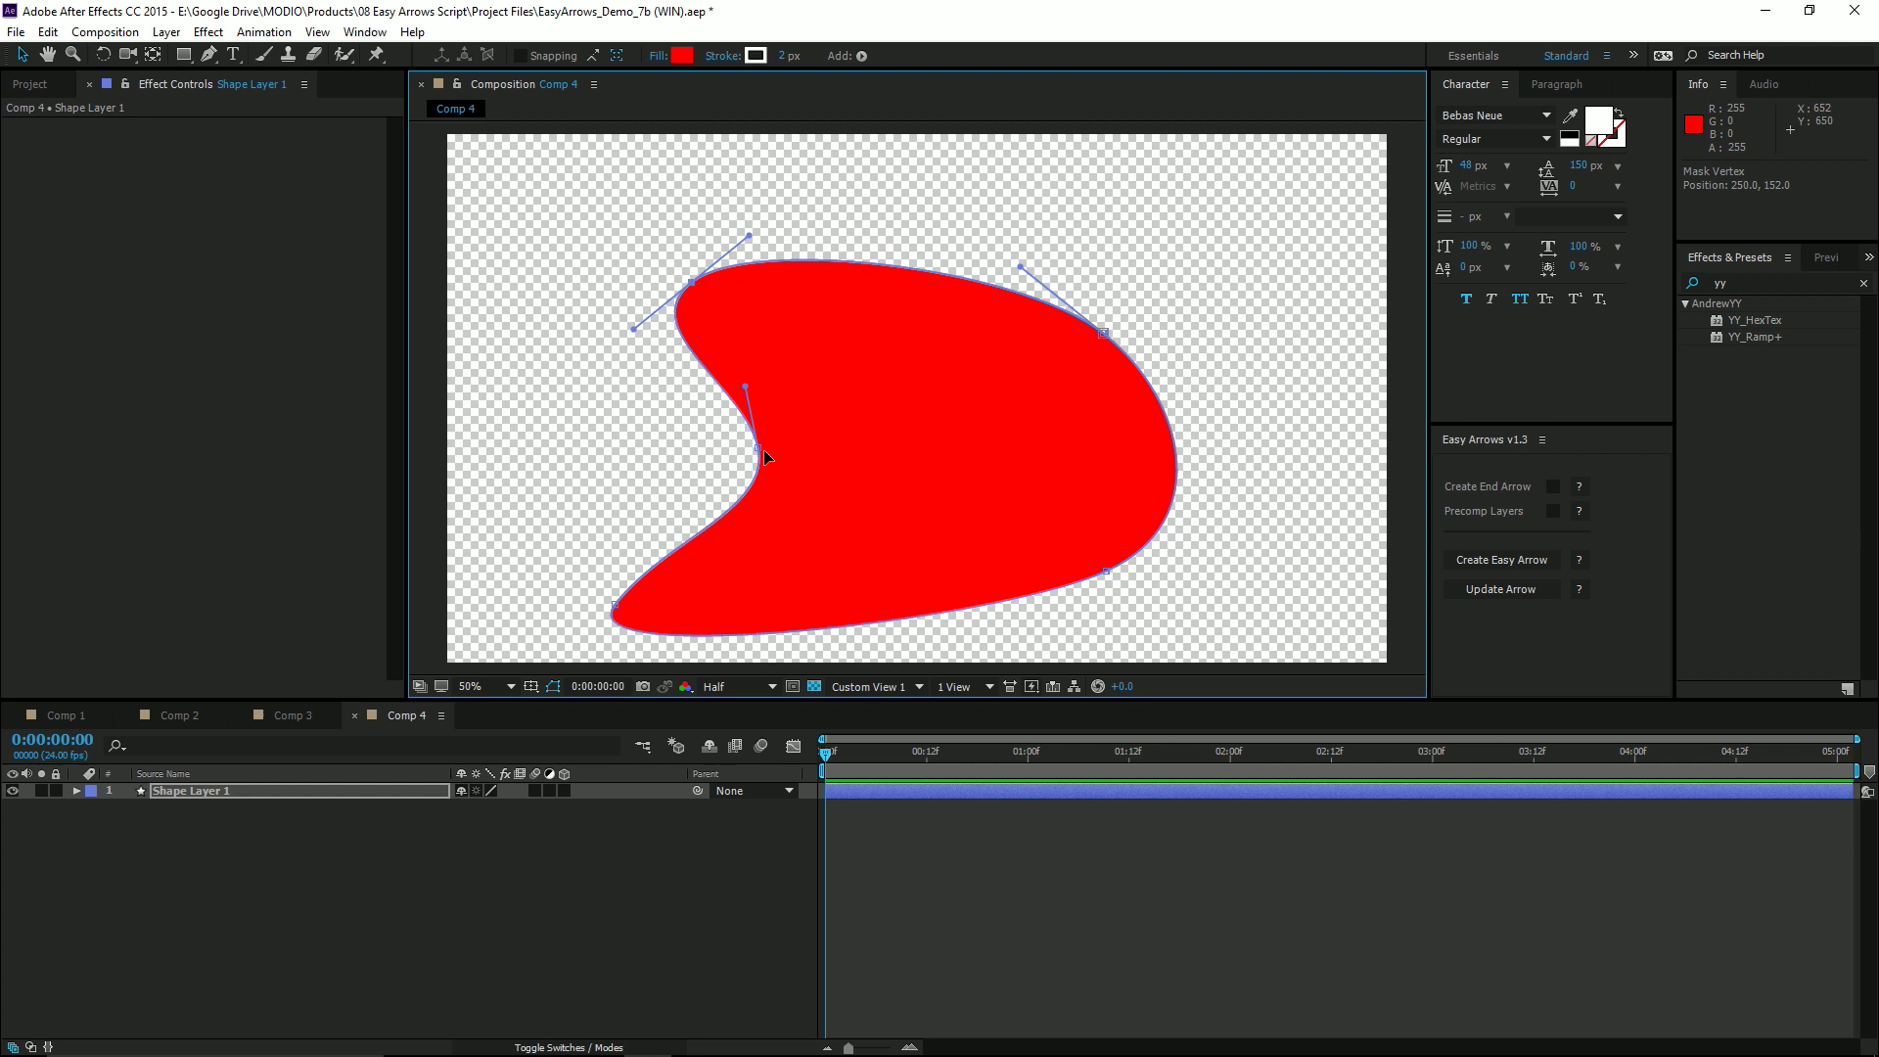
left_click_drag(763, 449, 724, 444)
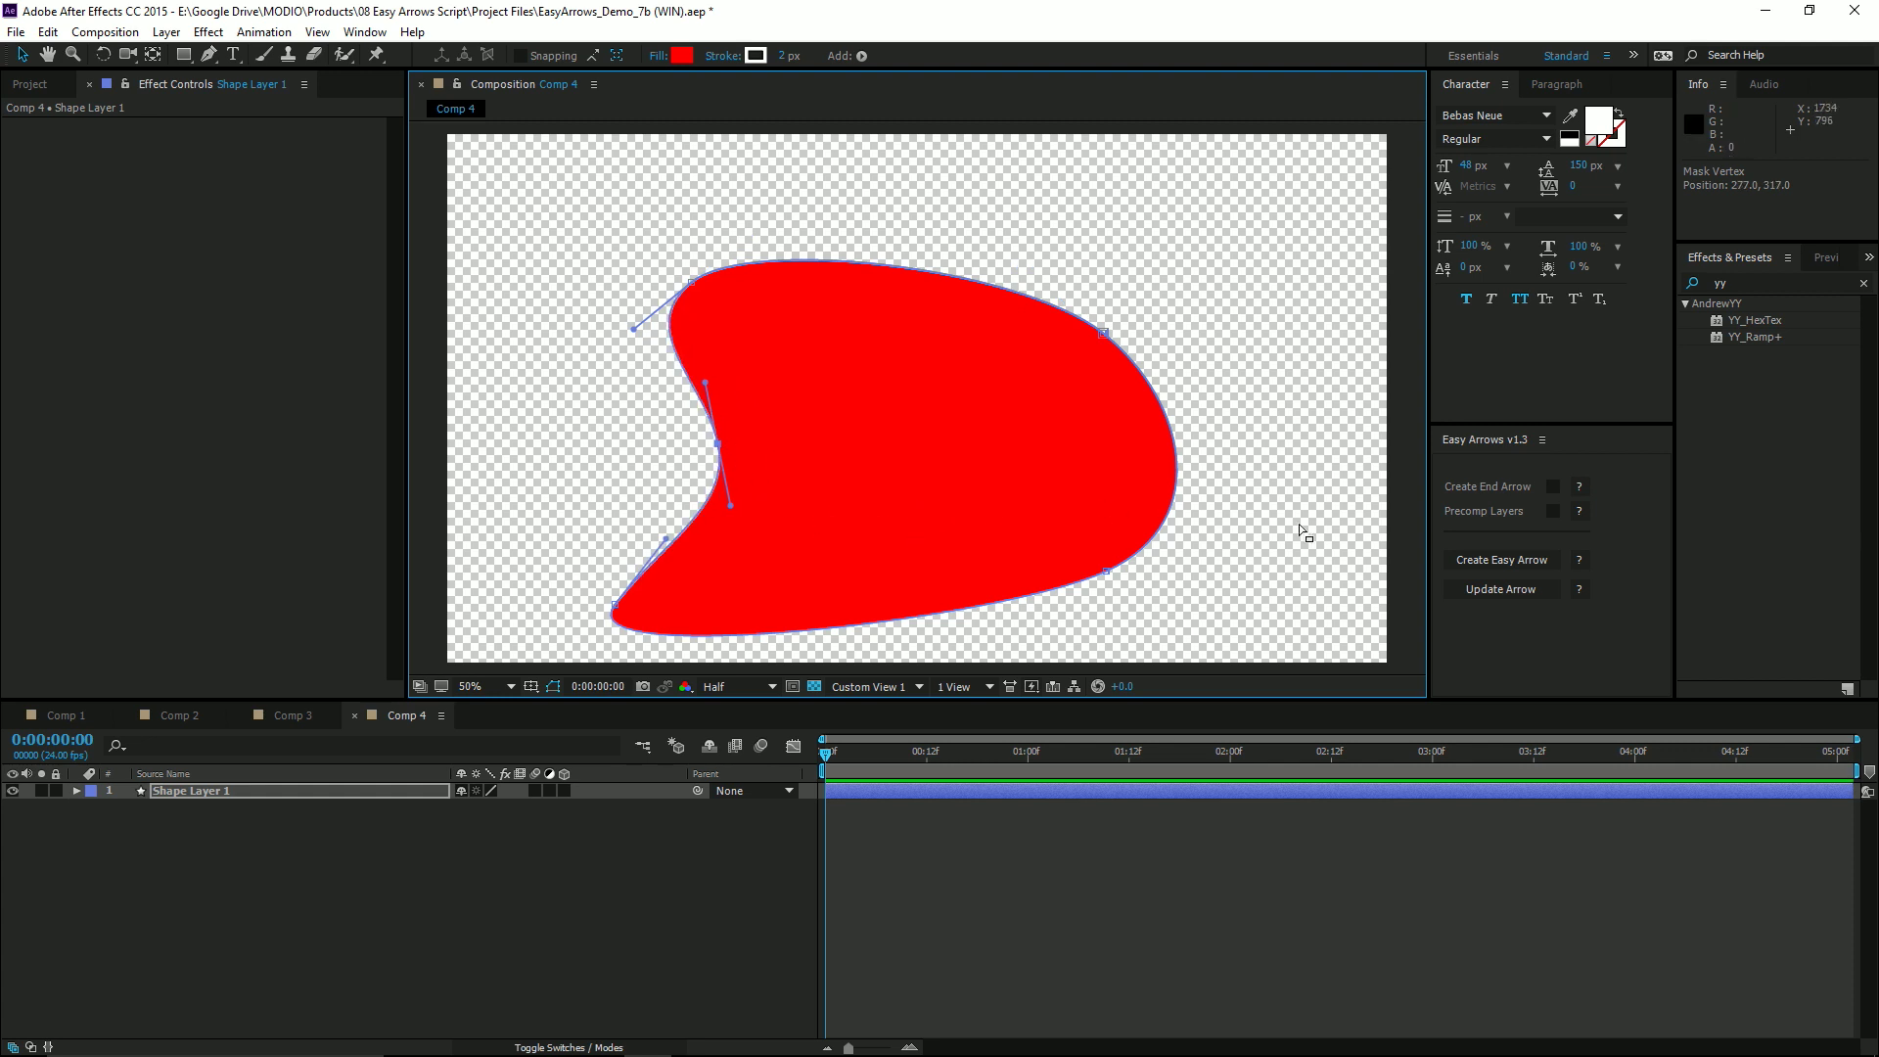
Enable Create End Arrow, build the Easy Arrow from the shape, and draw it on to Completion 38
left_click(1541, 438)
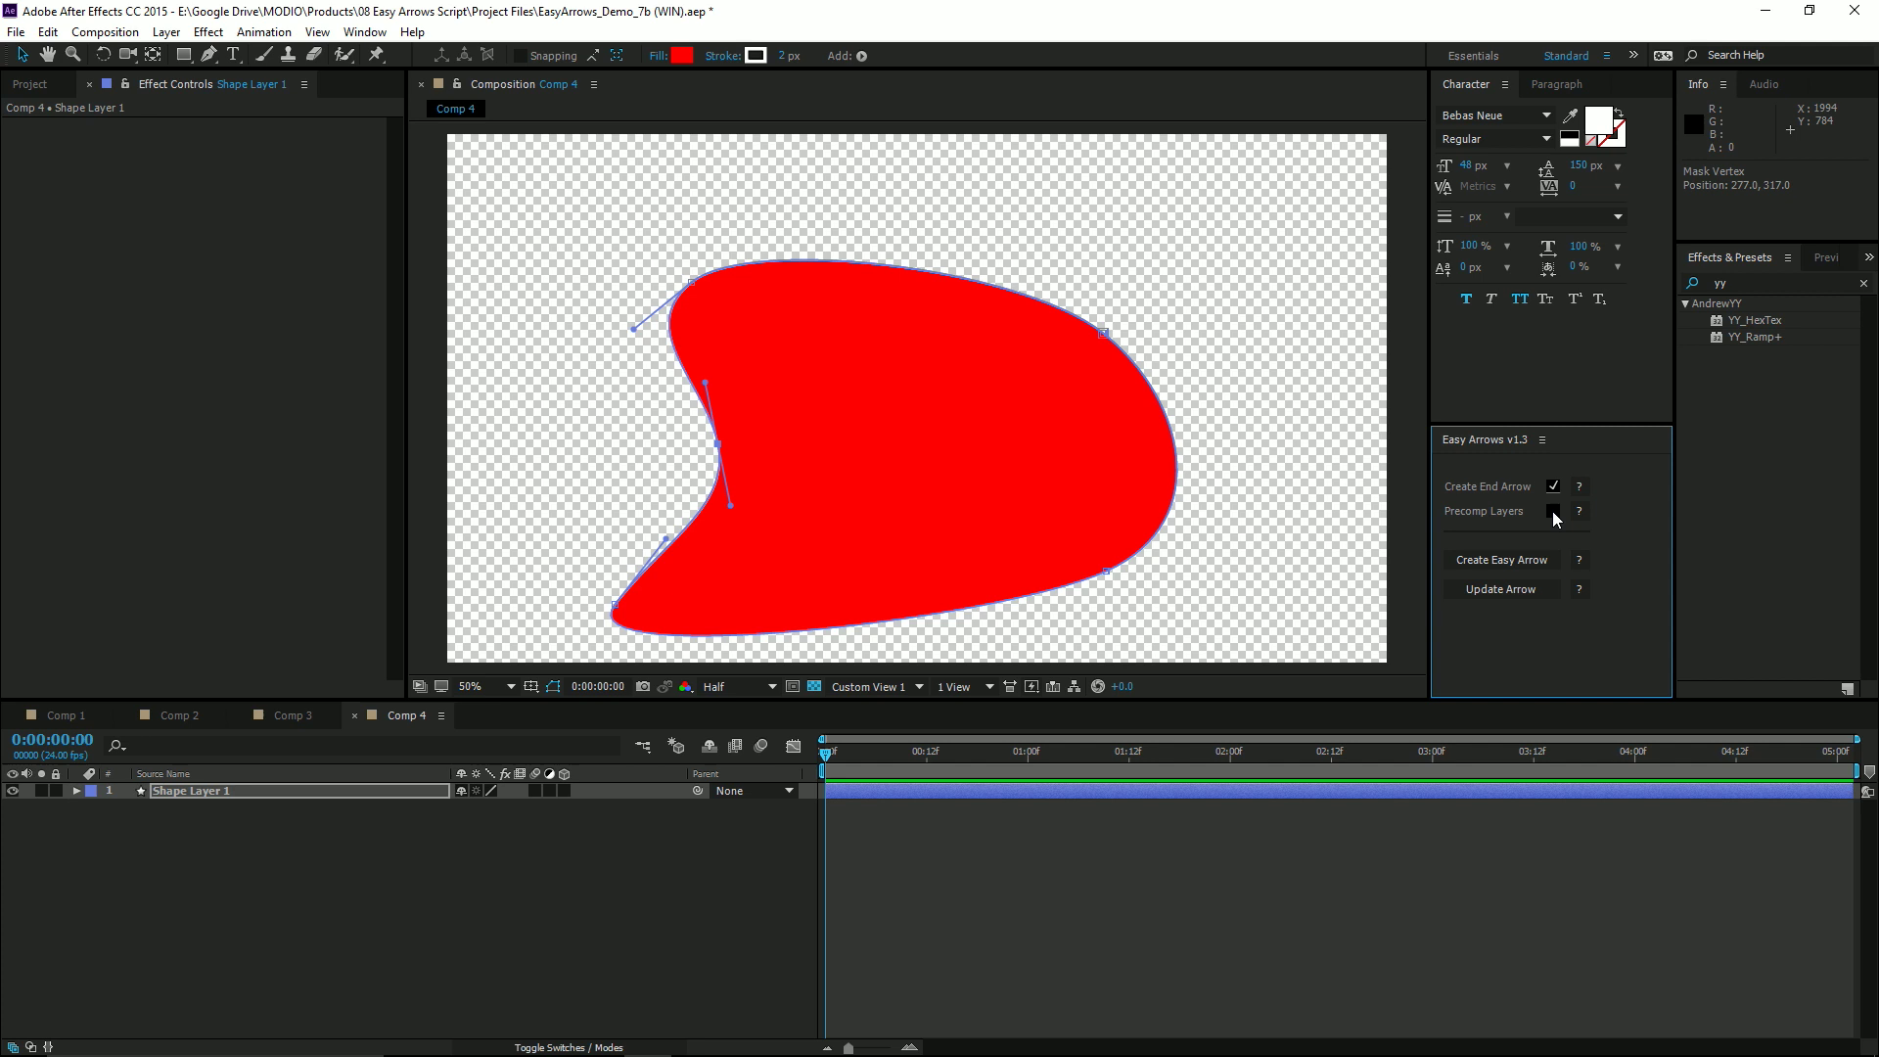
left_click(1526, 561)
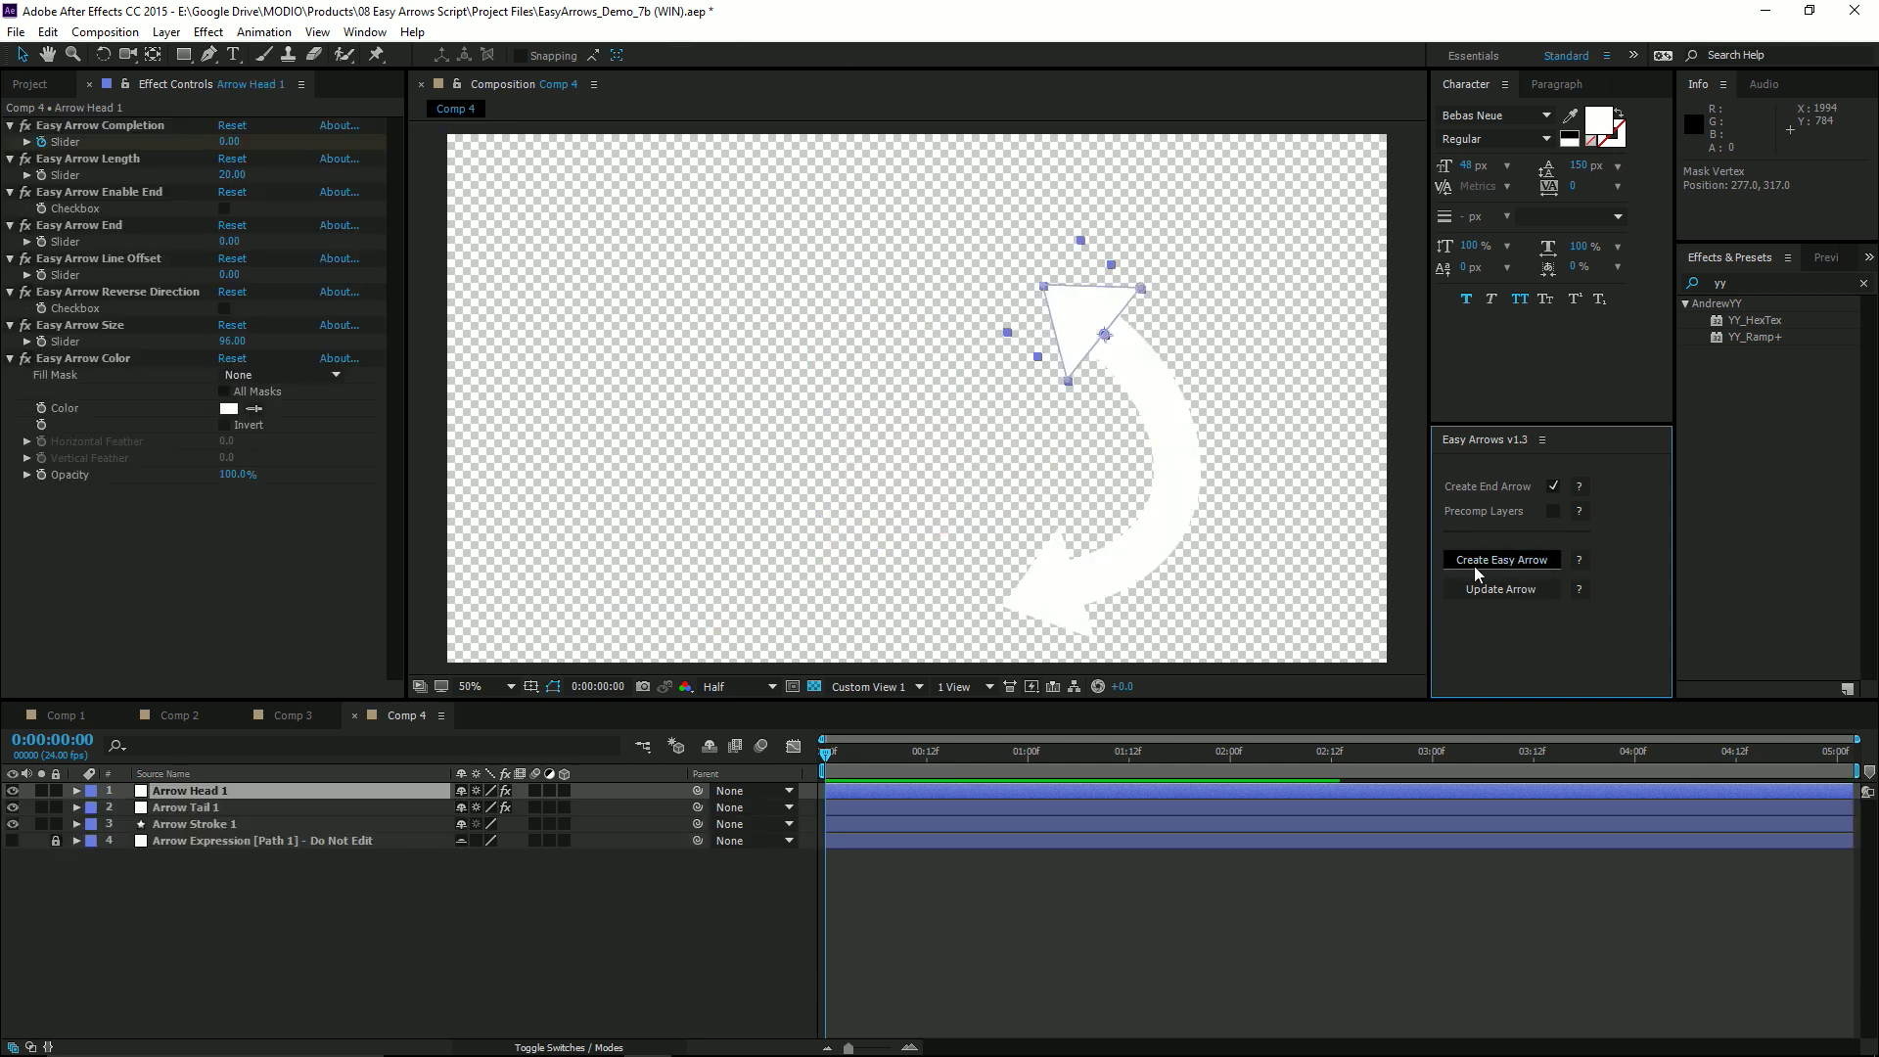
left_click_drag(224, 142, 277, 152)
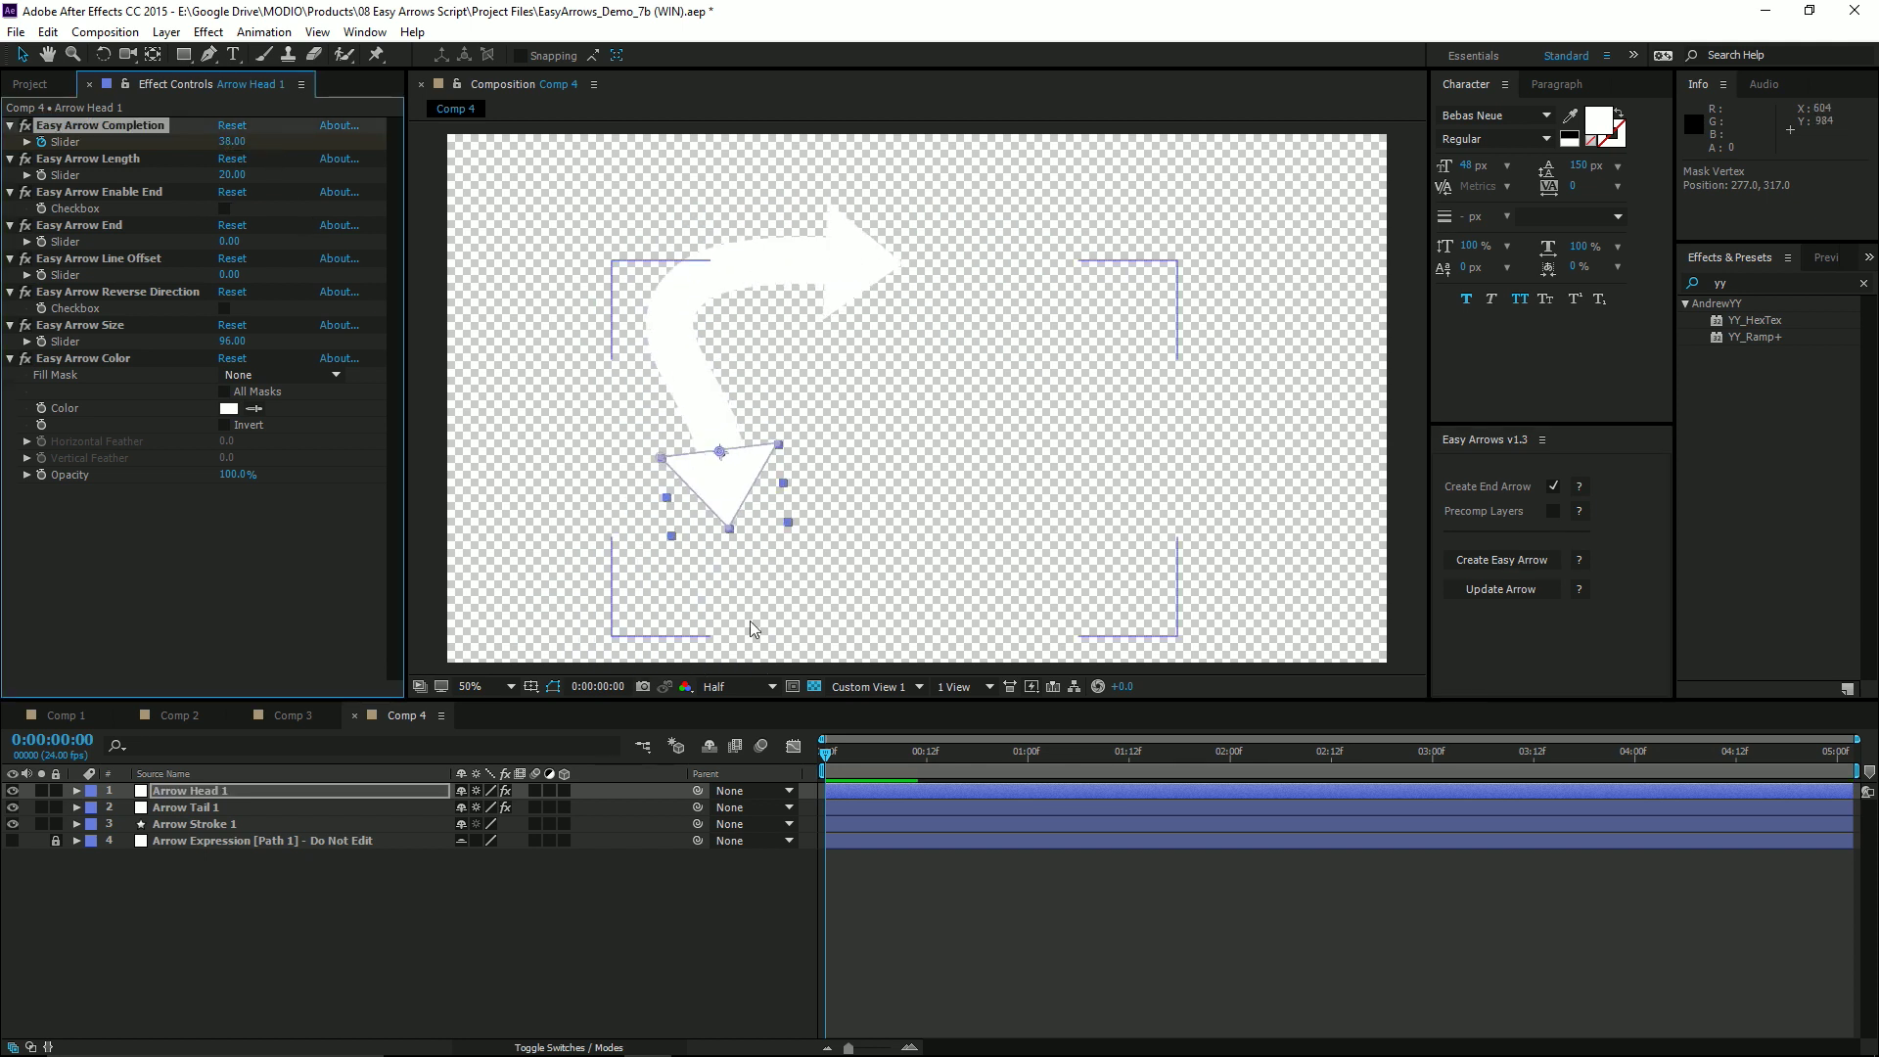
Turn off the transparency grid and select Arrow Stroke 1's Contents > Shape 1 > Path 1
left_click(814, 686)
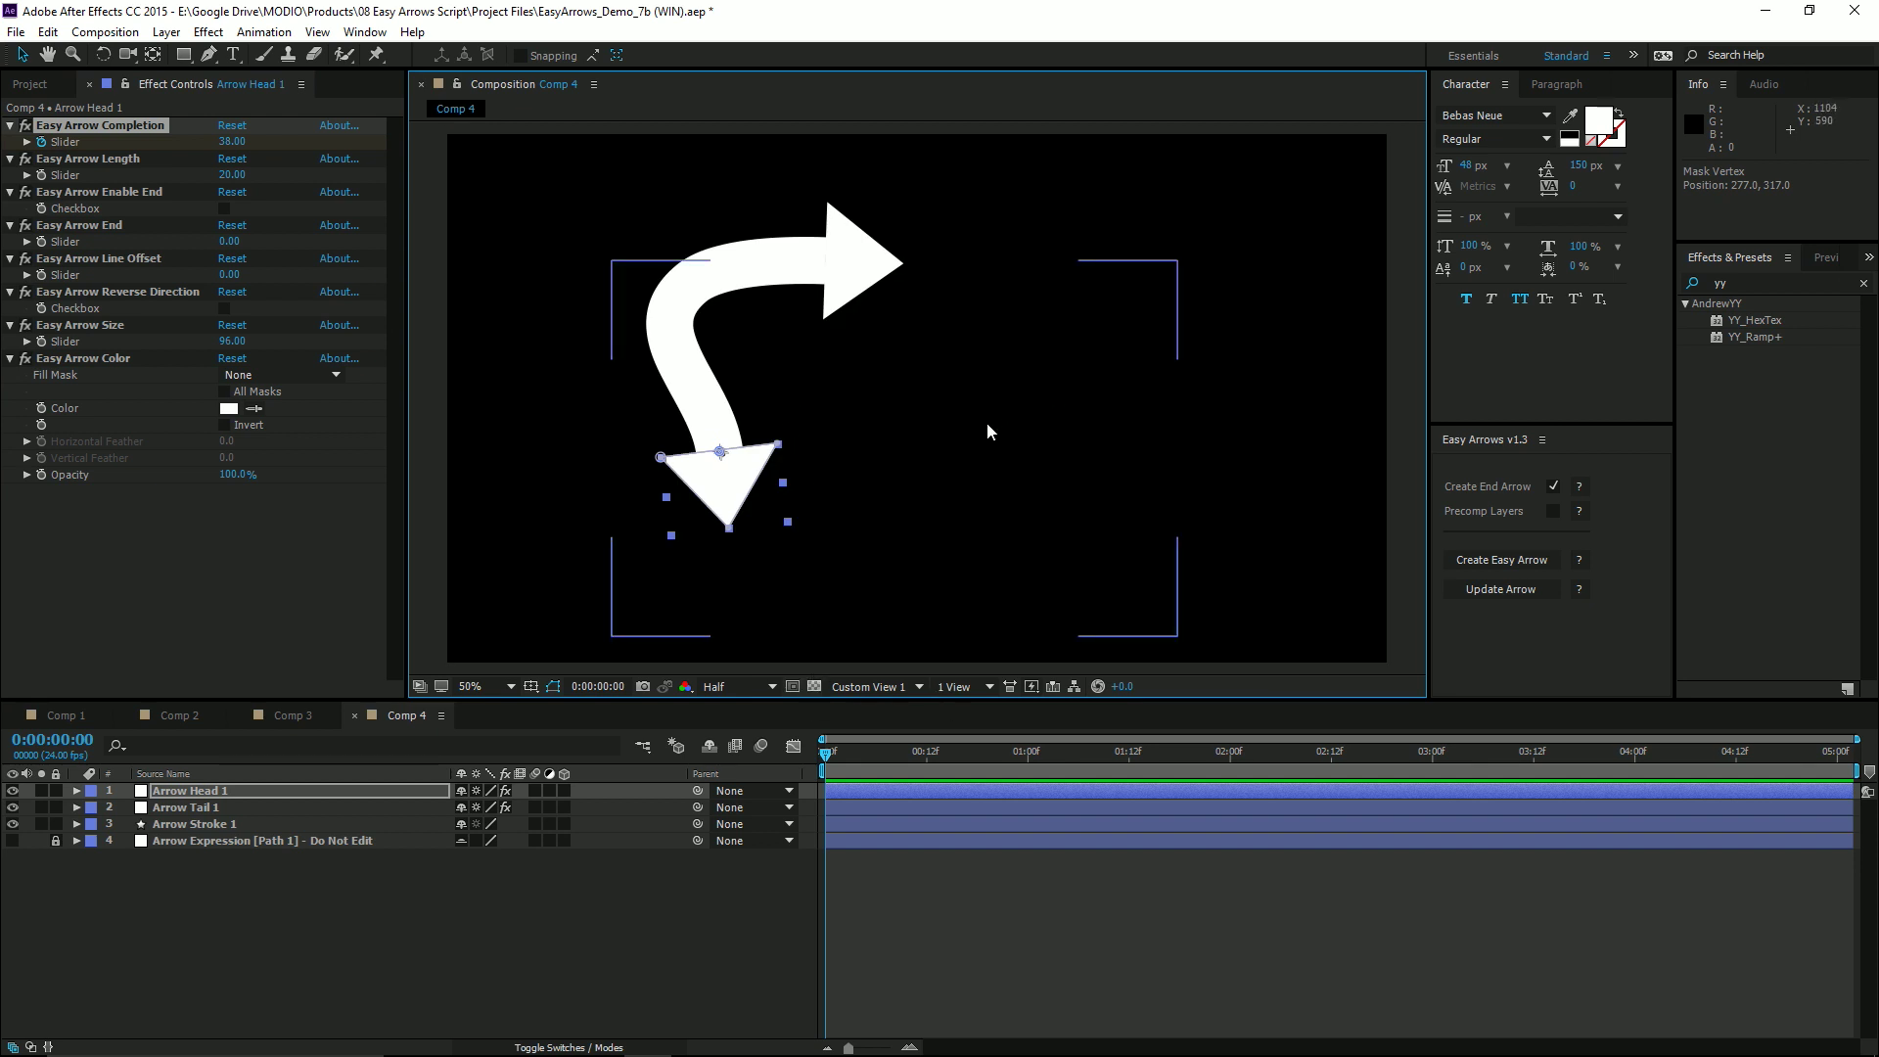
left_click(77, 825)
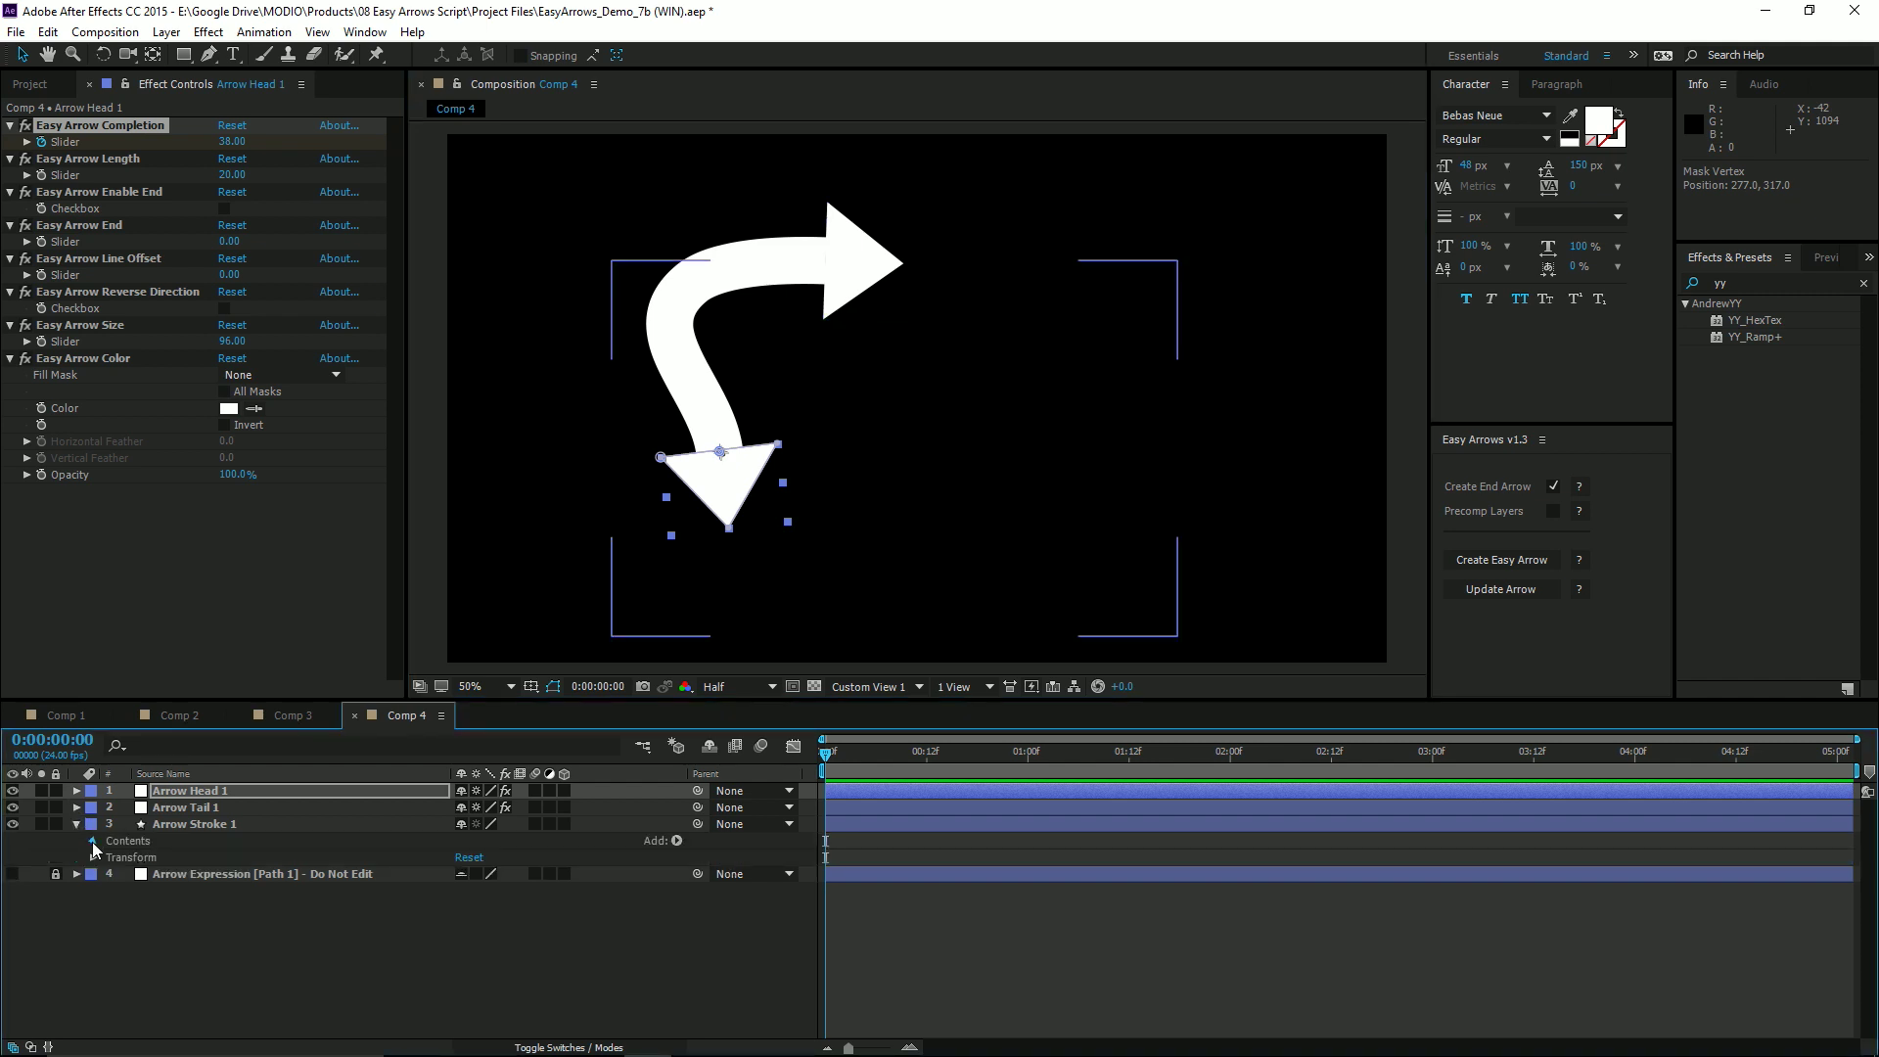
left_click(93, 842)
left_click(110, 857)
left_click(157, 874)
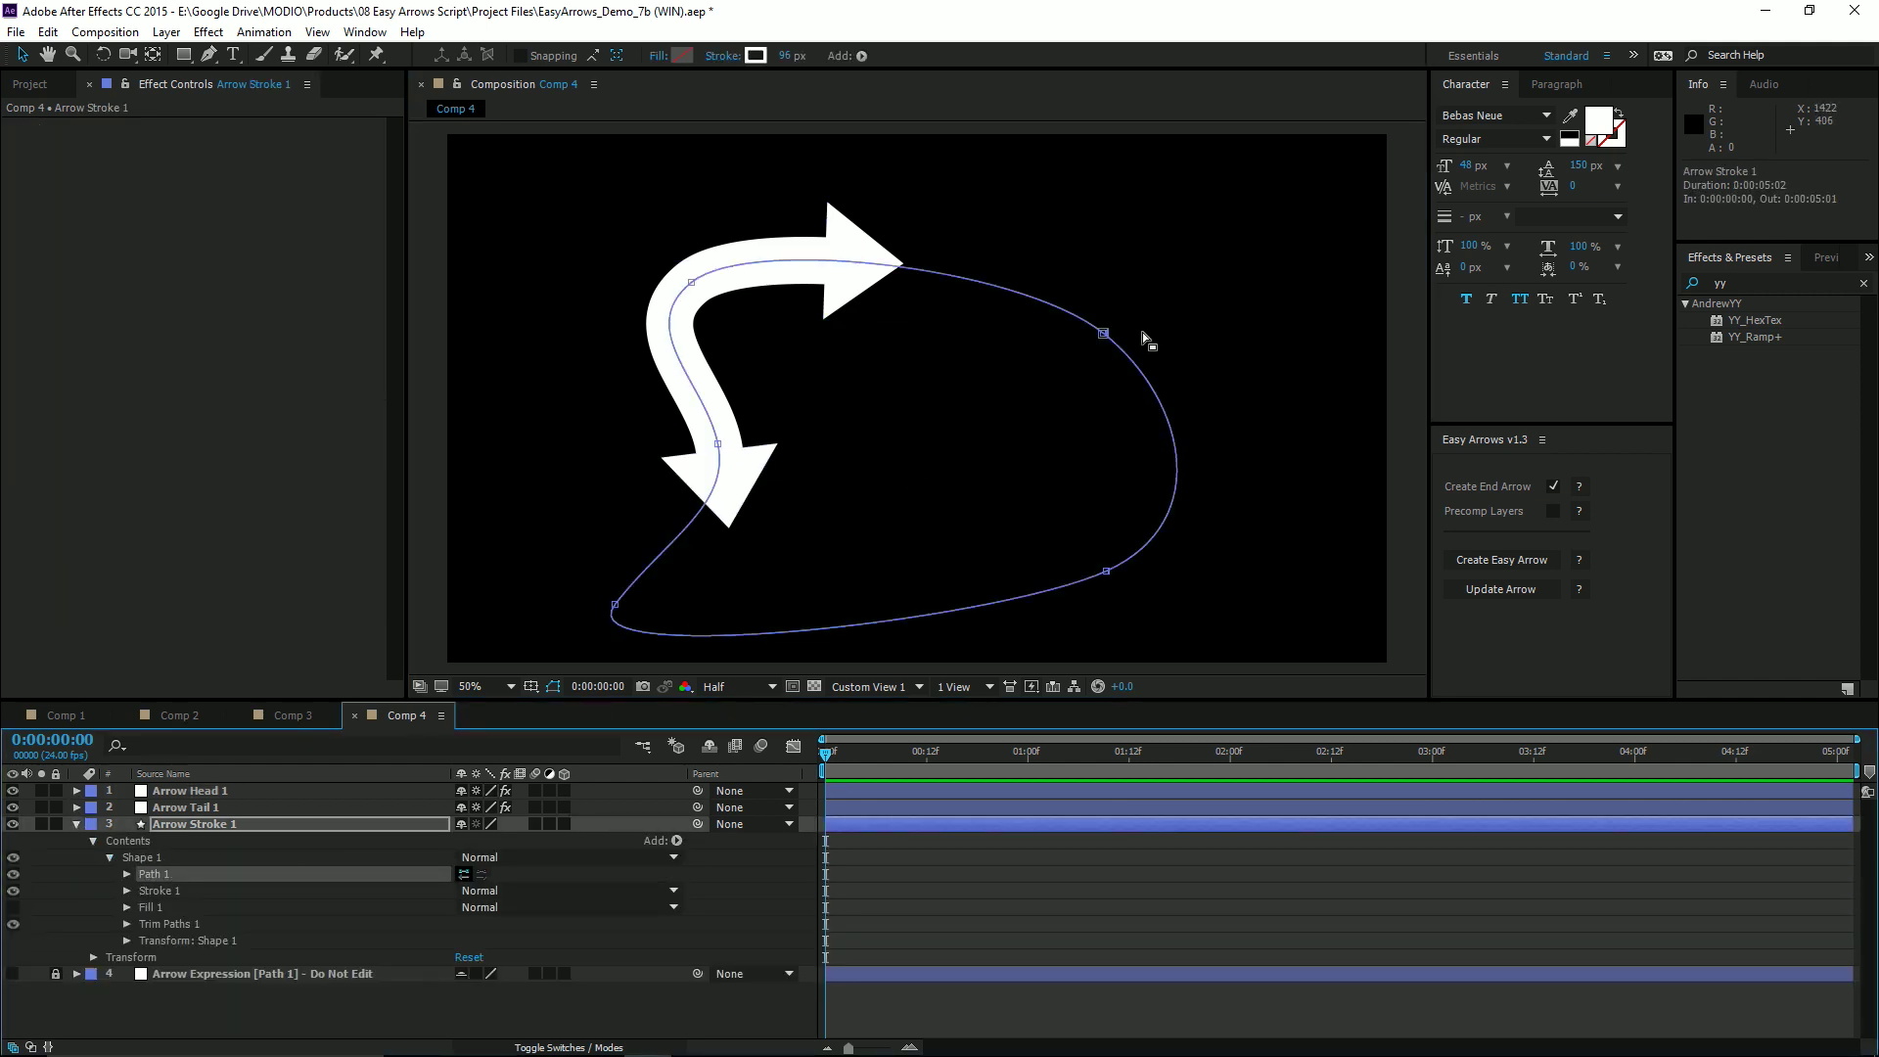
Drag the path's vertices outward so the stroke swings into a wide loop
left_click_drag(1104, 333, 1185, 256)
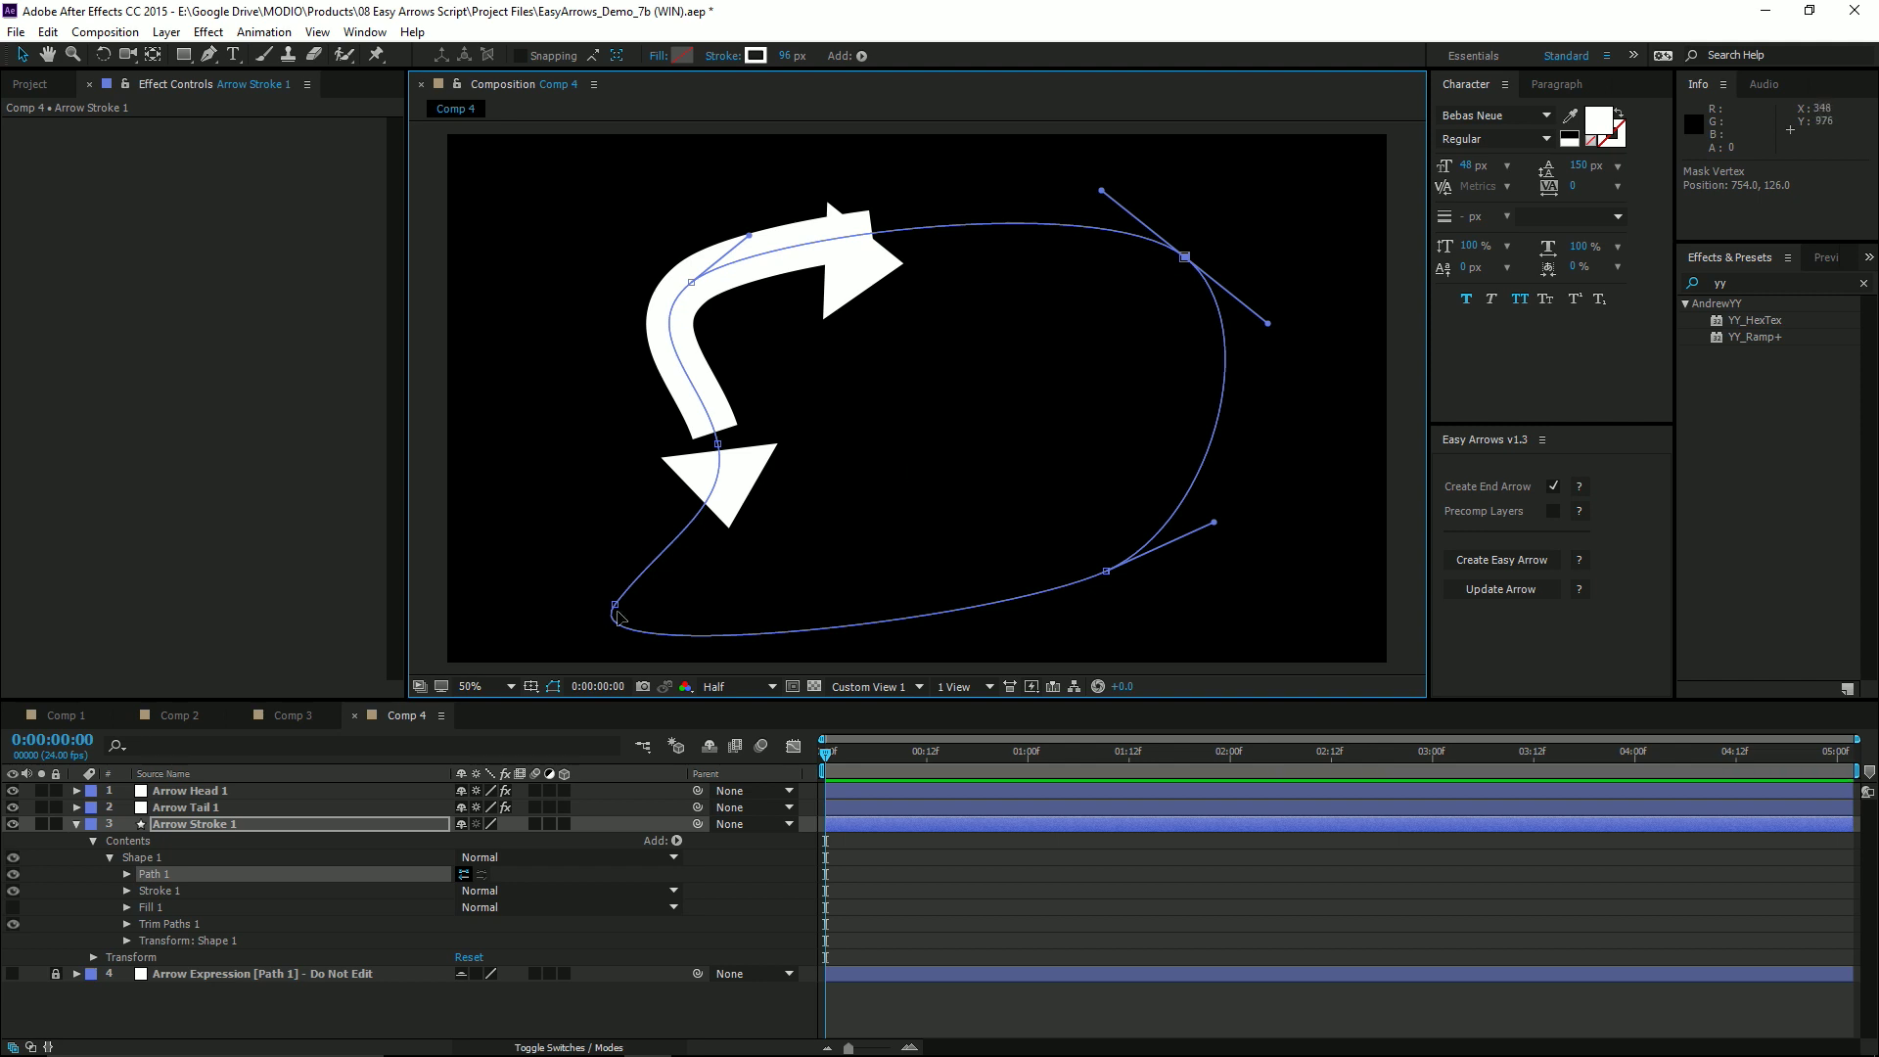
left_click_drag(617, 611, 523, 578)
left_click_drag(587, 490, 600, 395)
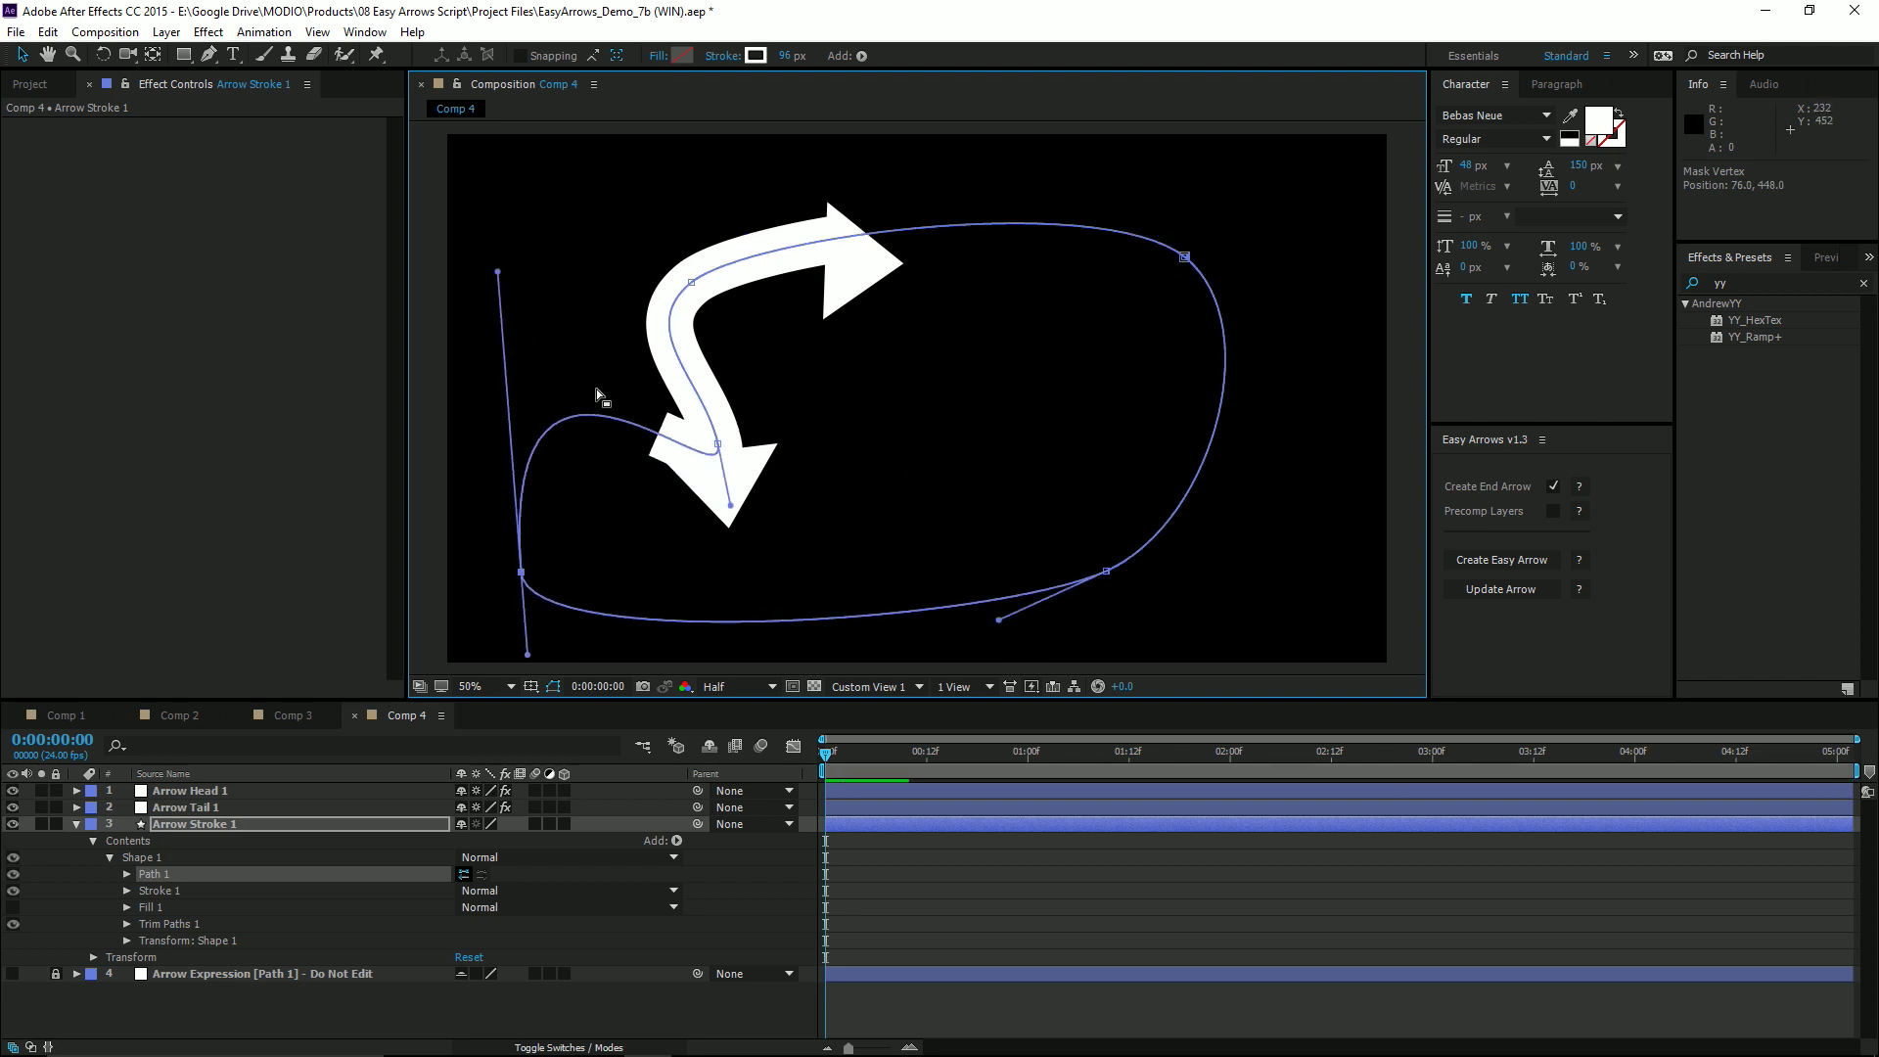
left_click_drag(693, 282, 697, 232)
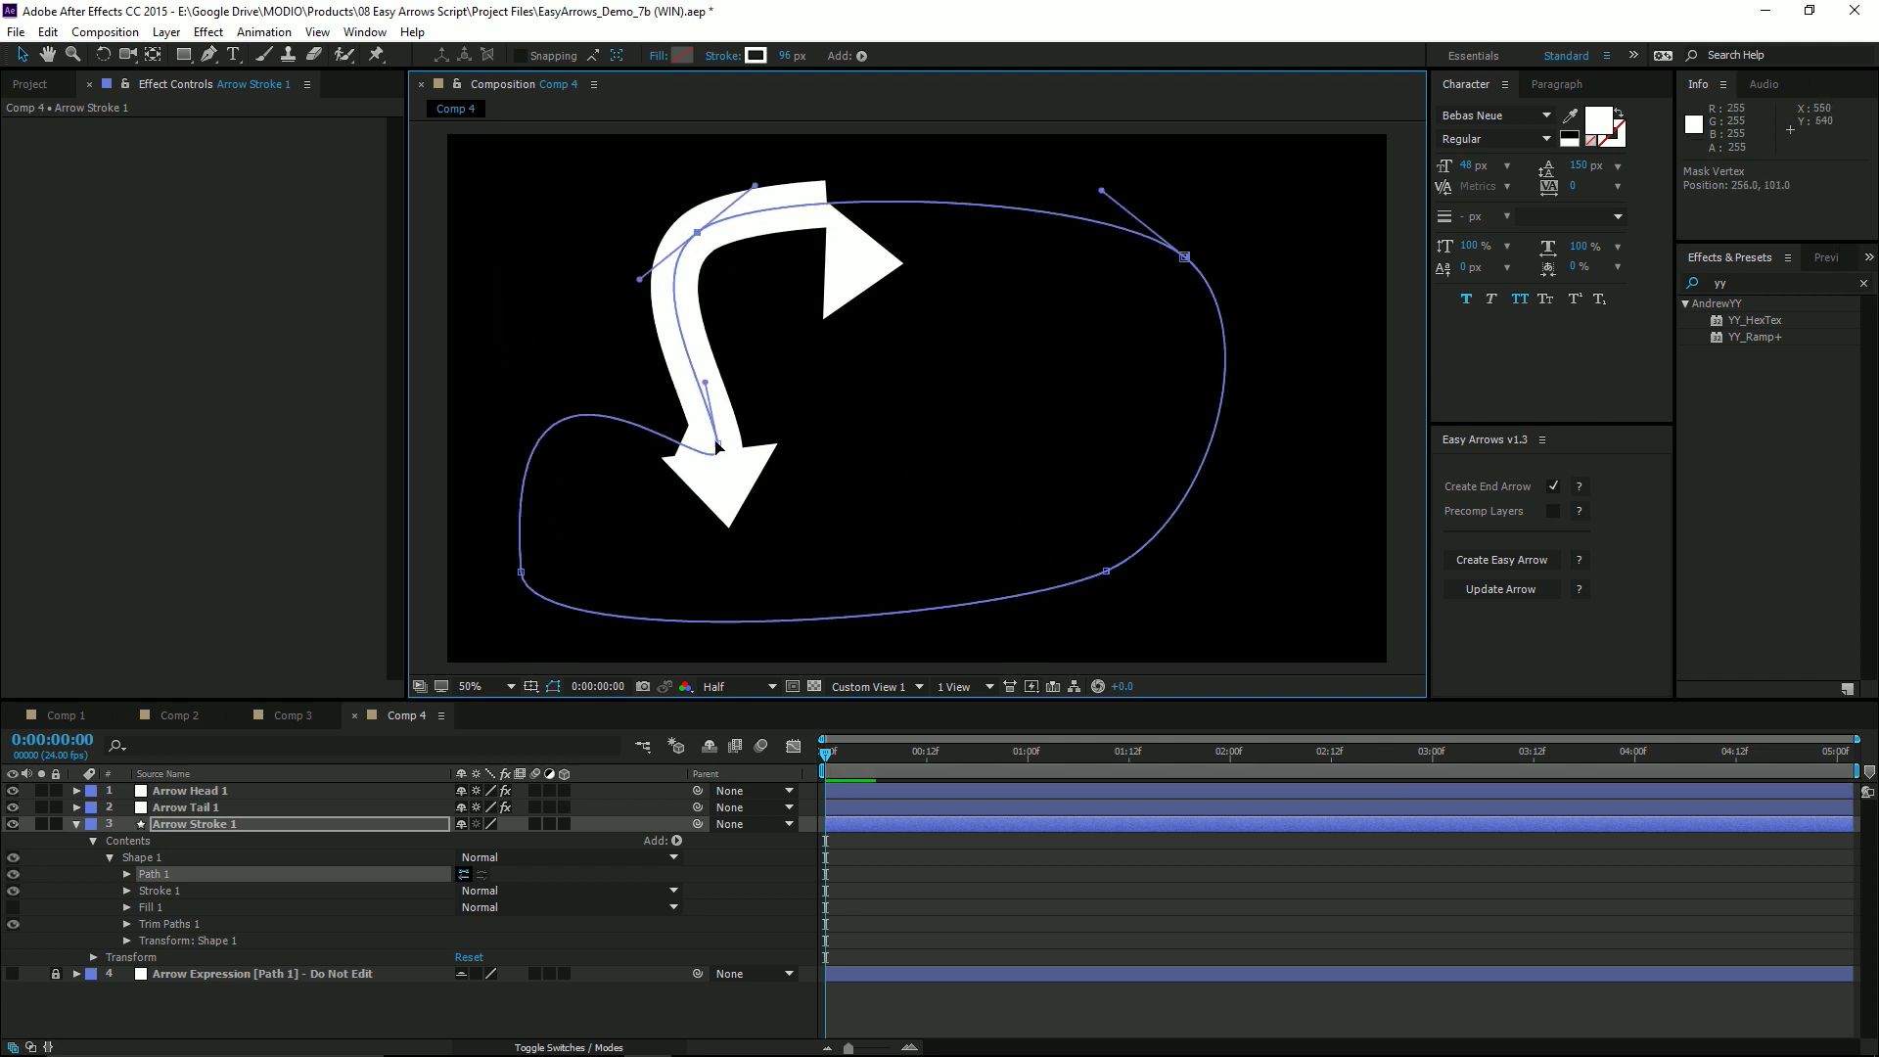
mouse_move(718, 443)
left_mouse_down()
mouse_move(641, 372)
mouse_move(654, 407)
left_mouse_up()
left_click(1546, 591)
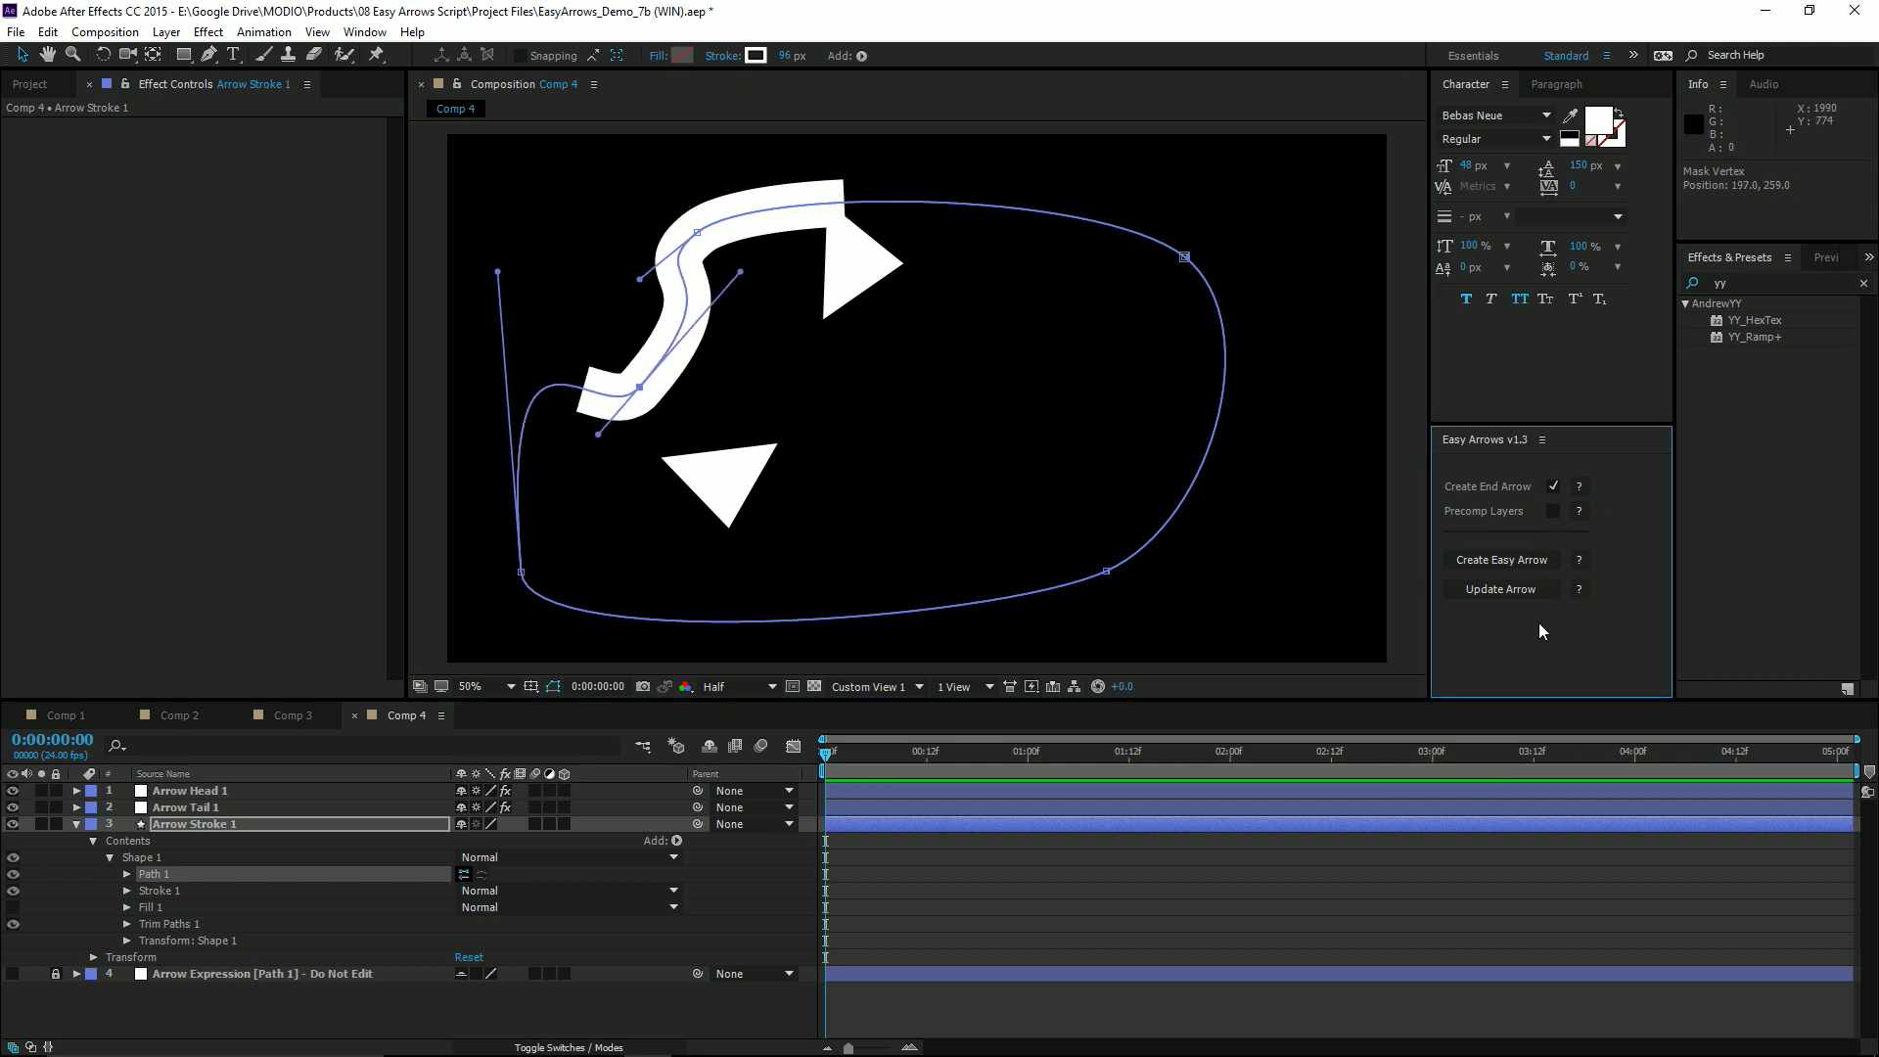
Update the Comp 4 arrow, advance Arrow Head 1's Completion to 49, then switch to Comp 3
left_click(1497, 593)
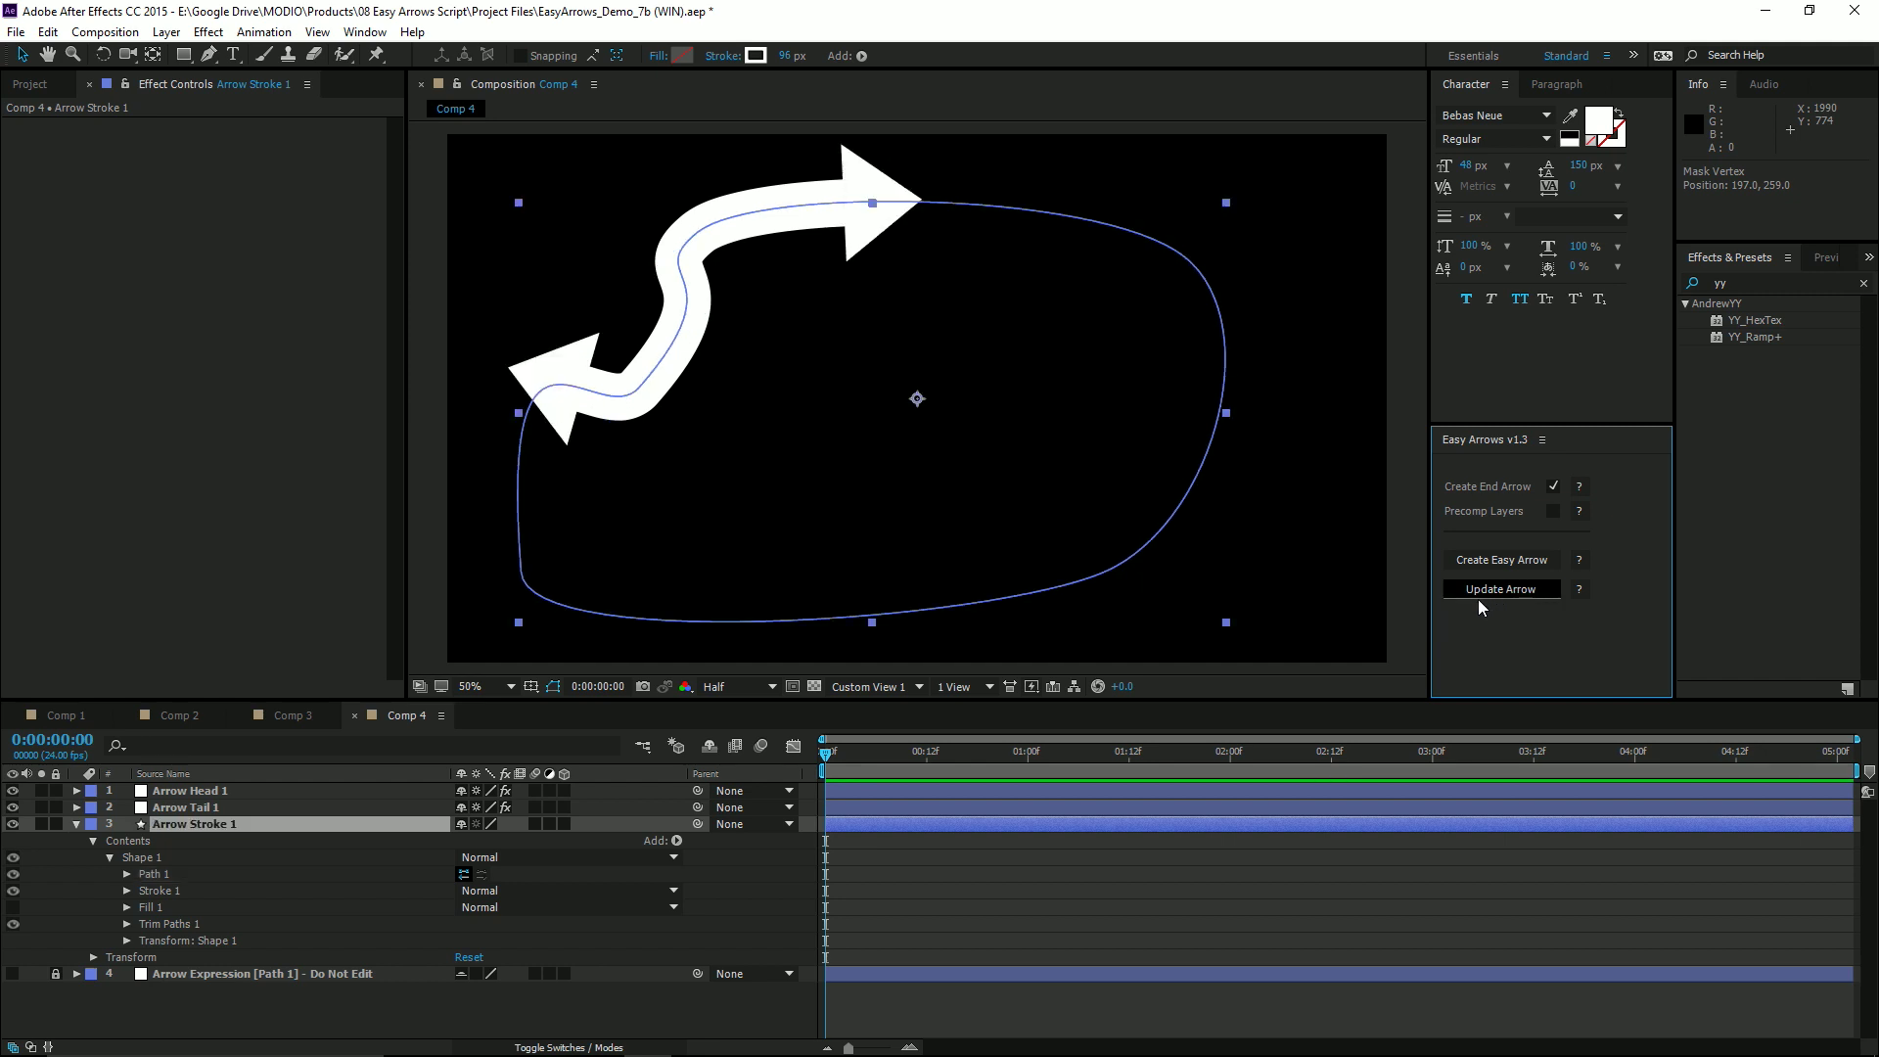
left_click(221, 791)
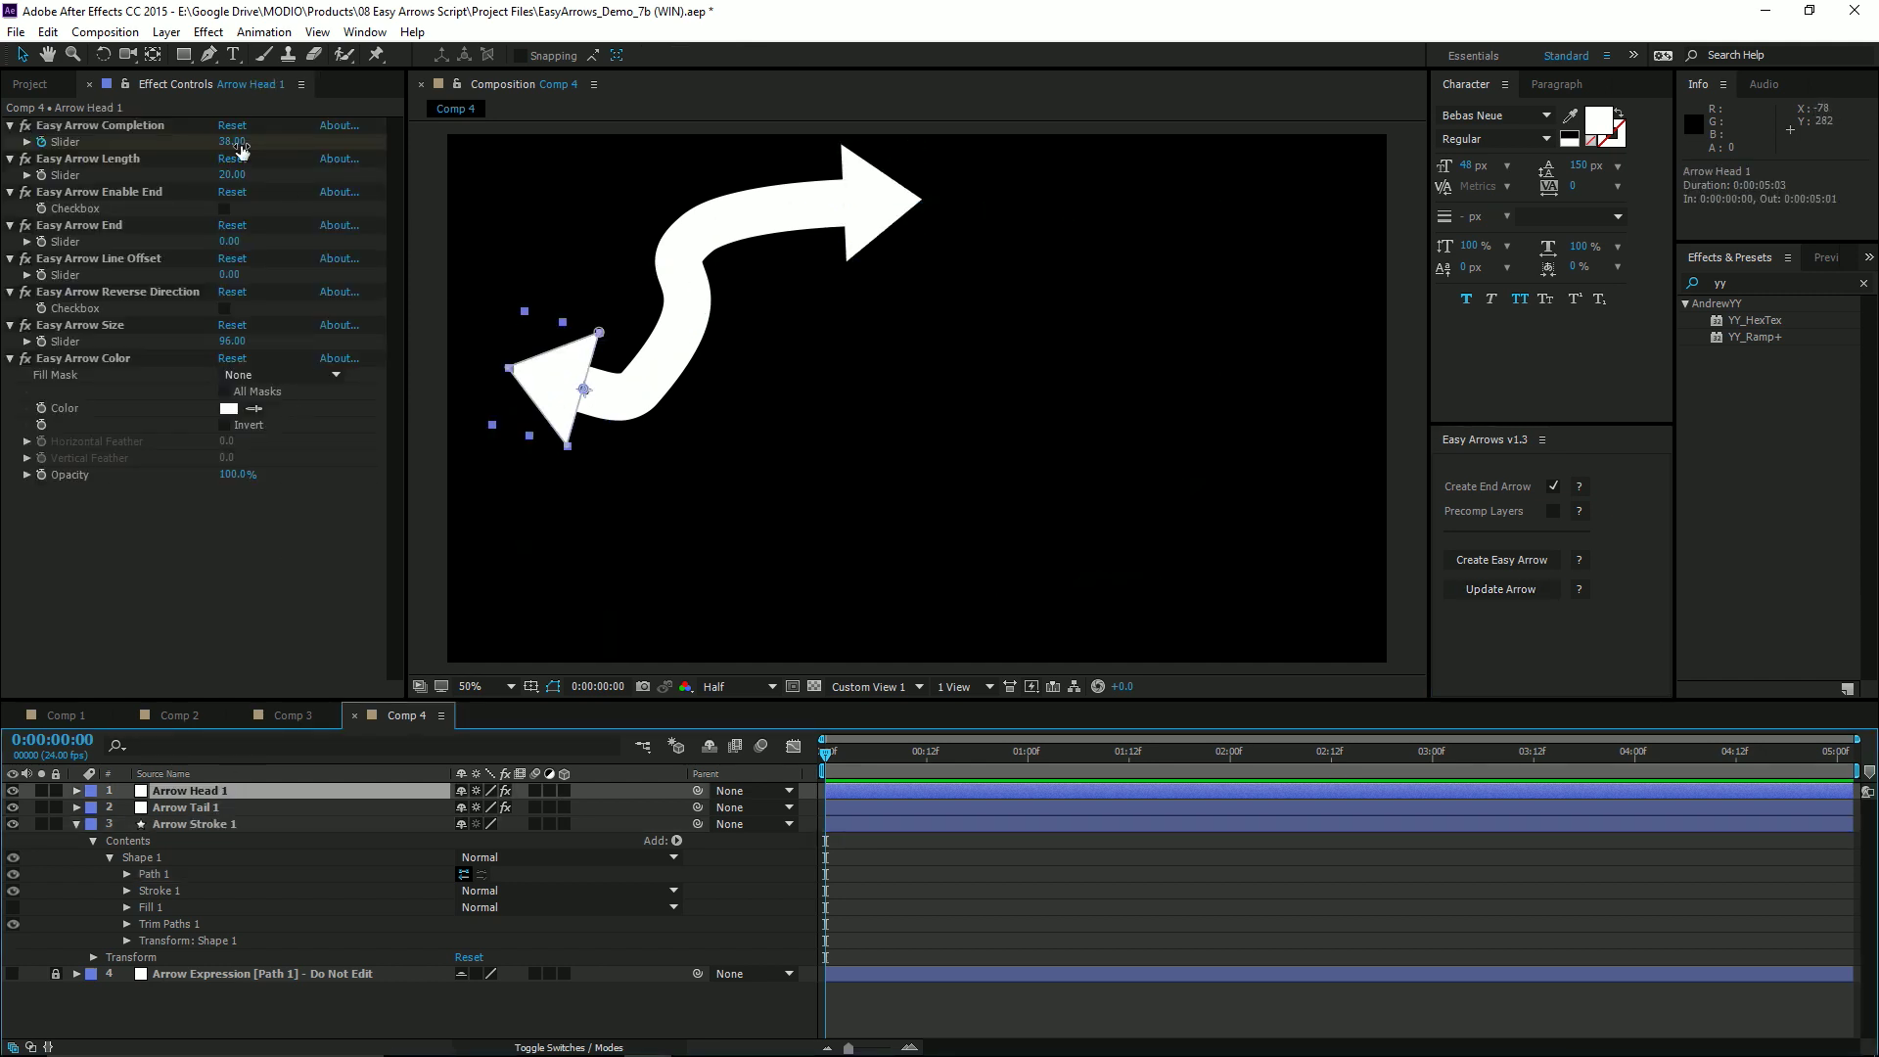
mouse_move(233, 142)
left_mouse_down()
mouse_move(257, 142)
mouse_move(205, 156)
mouse_move(263, 158)
left_mouse_up()
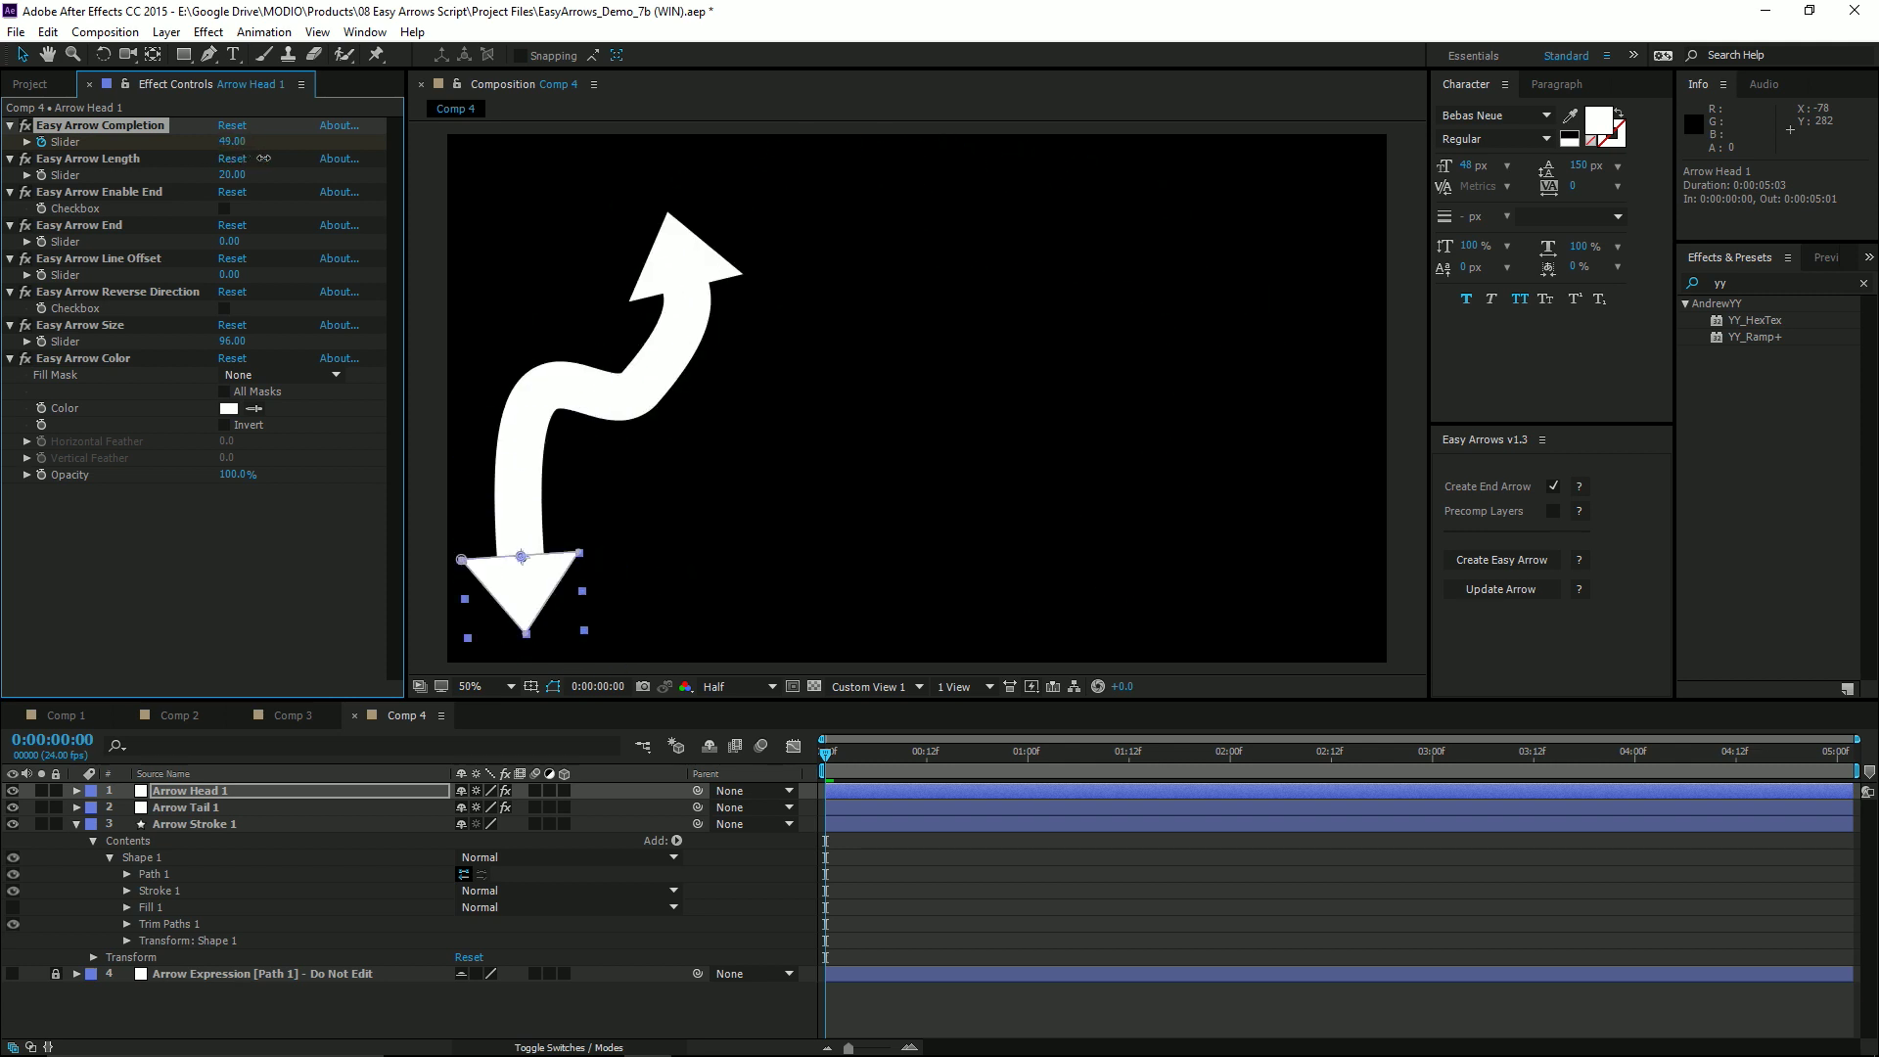
left_click(290, 715)
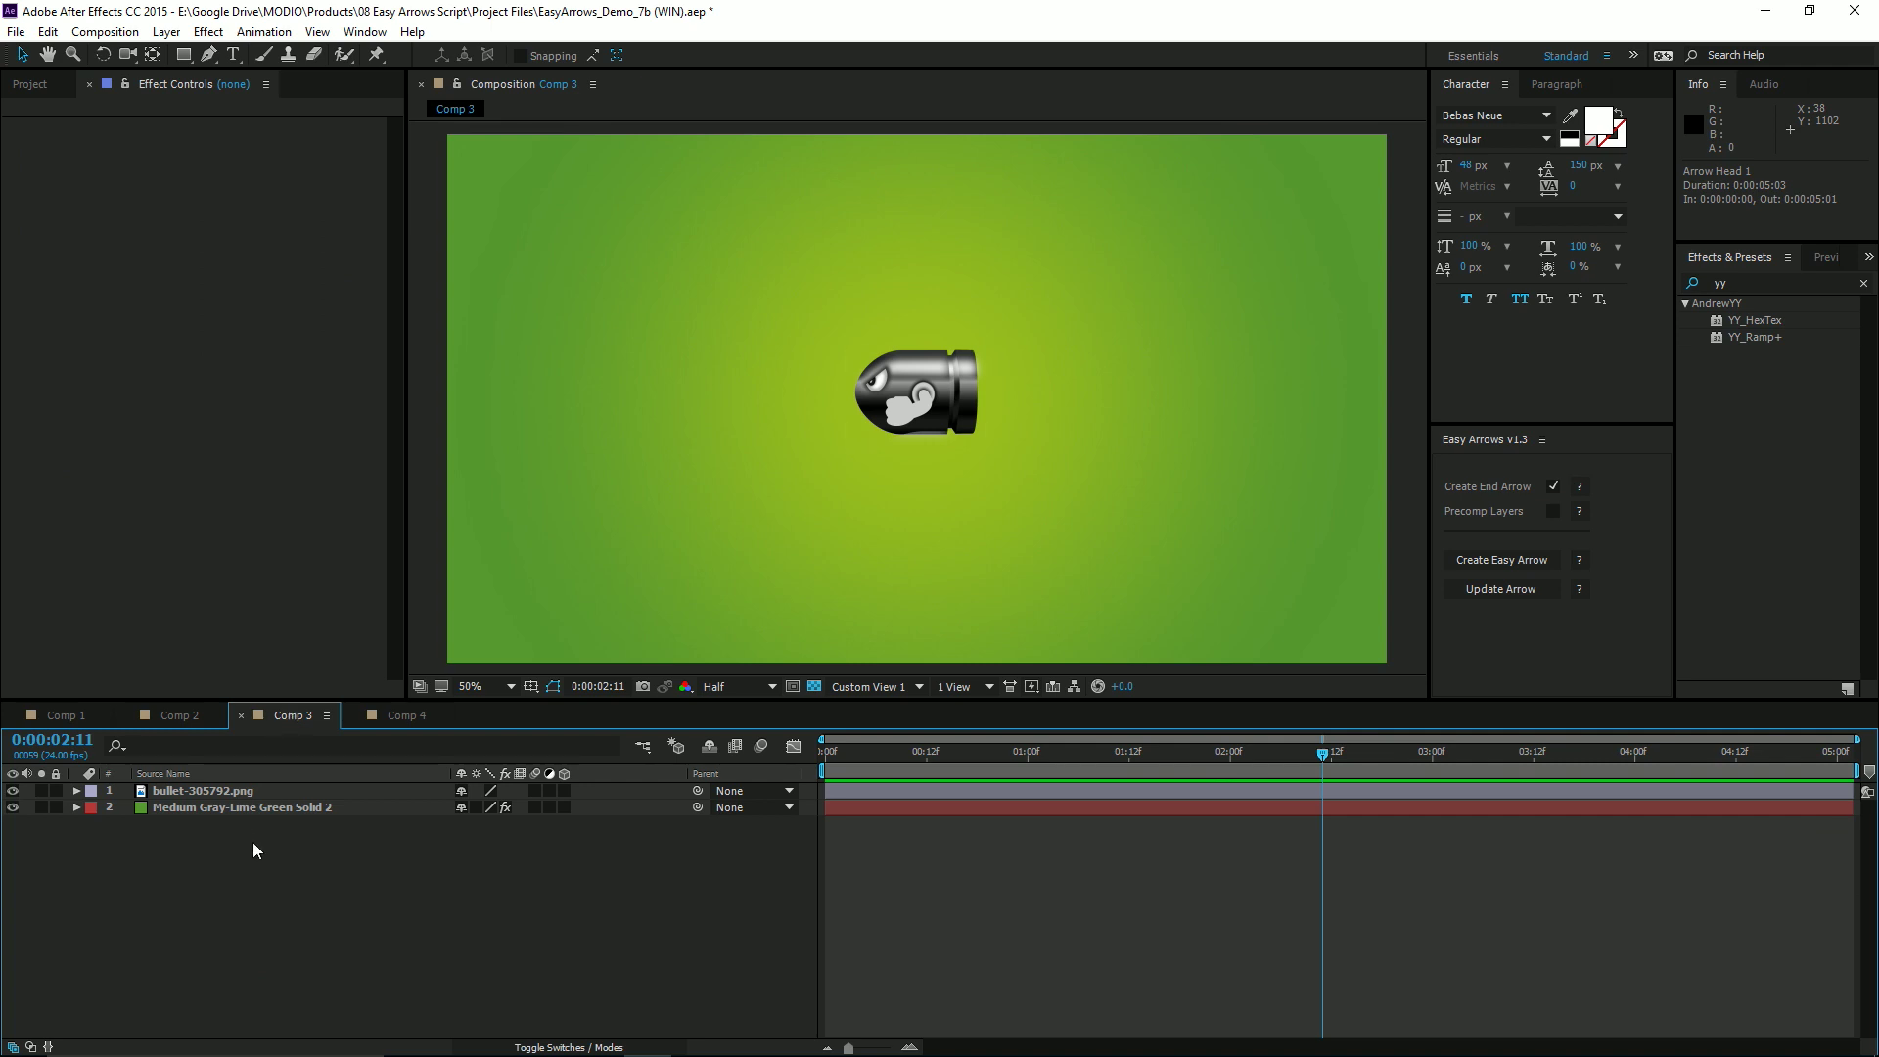
Draw a large four-point curved red path across Comp 3 and select it together with the bullet layer
left_click(208, 54)
left_click_drag(640, 335, 705, 284)
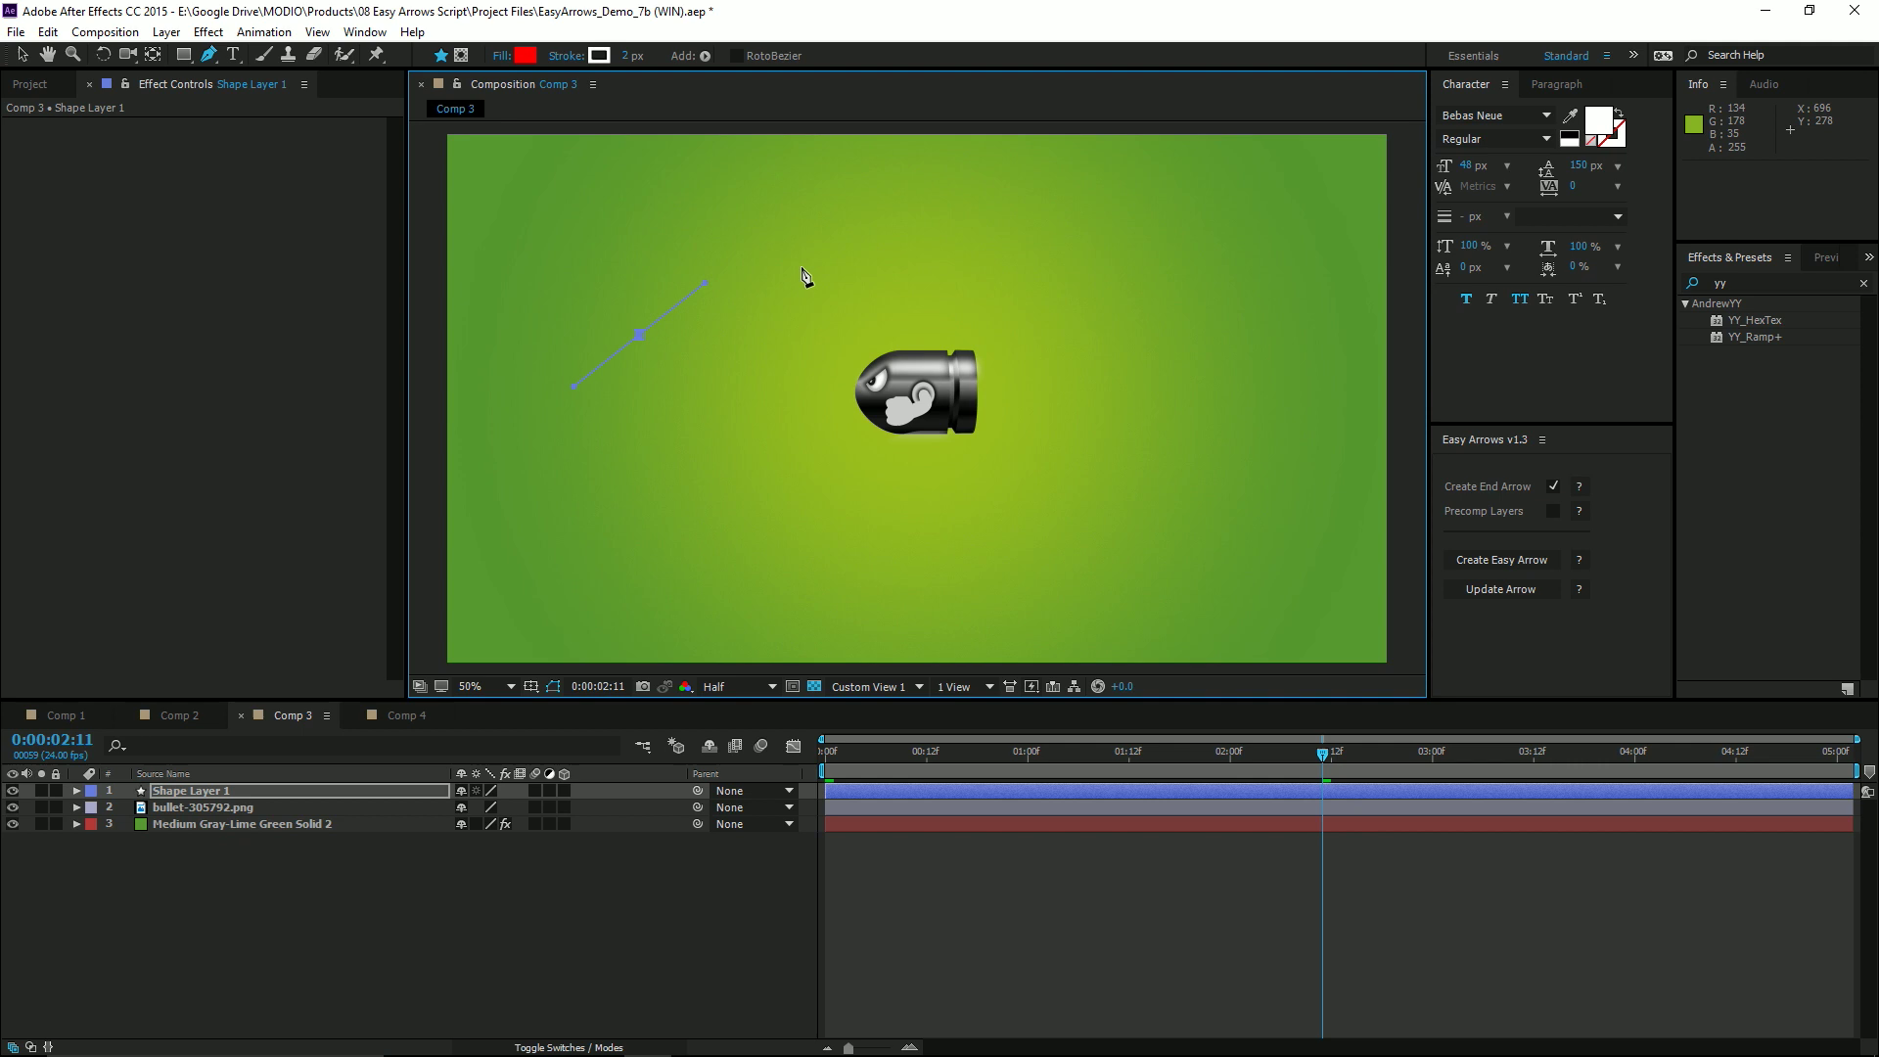
left_click(1087, 253)
left_click_drag(1263, 419, 1226, 548)
left_click_drag(912, 608, 765, 583)
left_click_drag(589, 516, 563, 561)
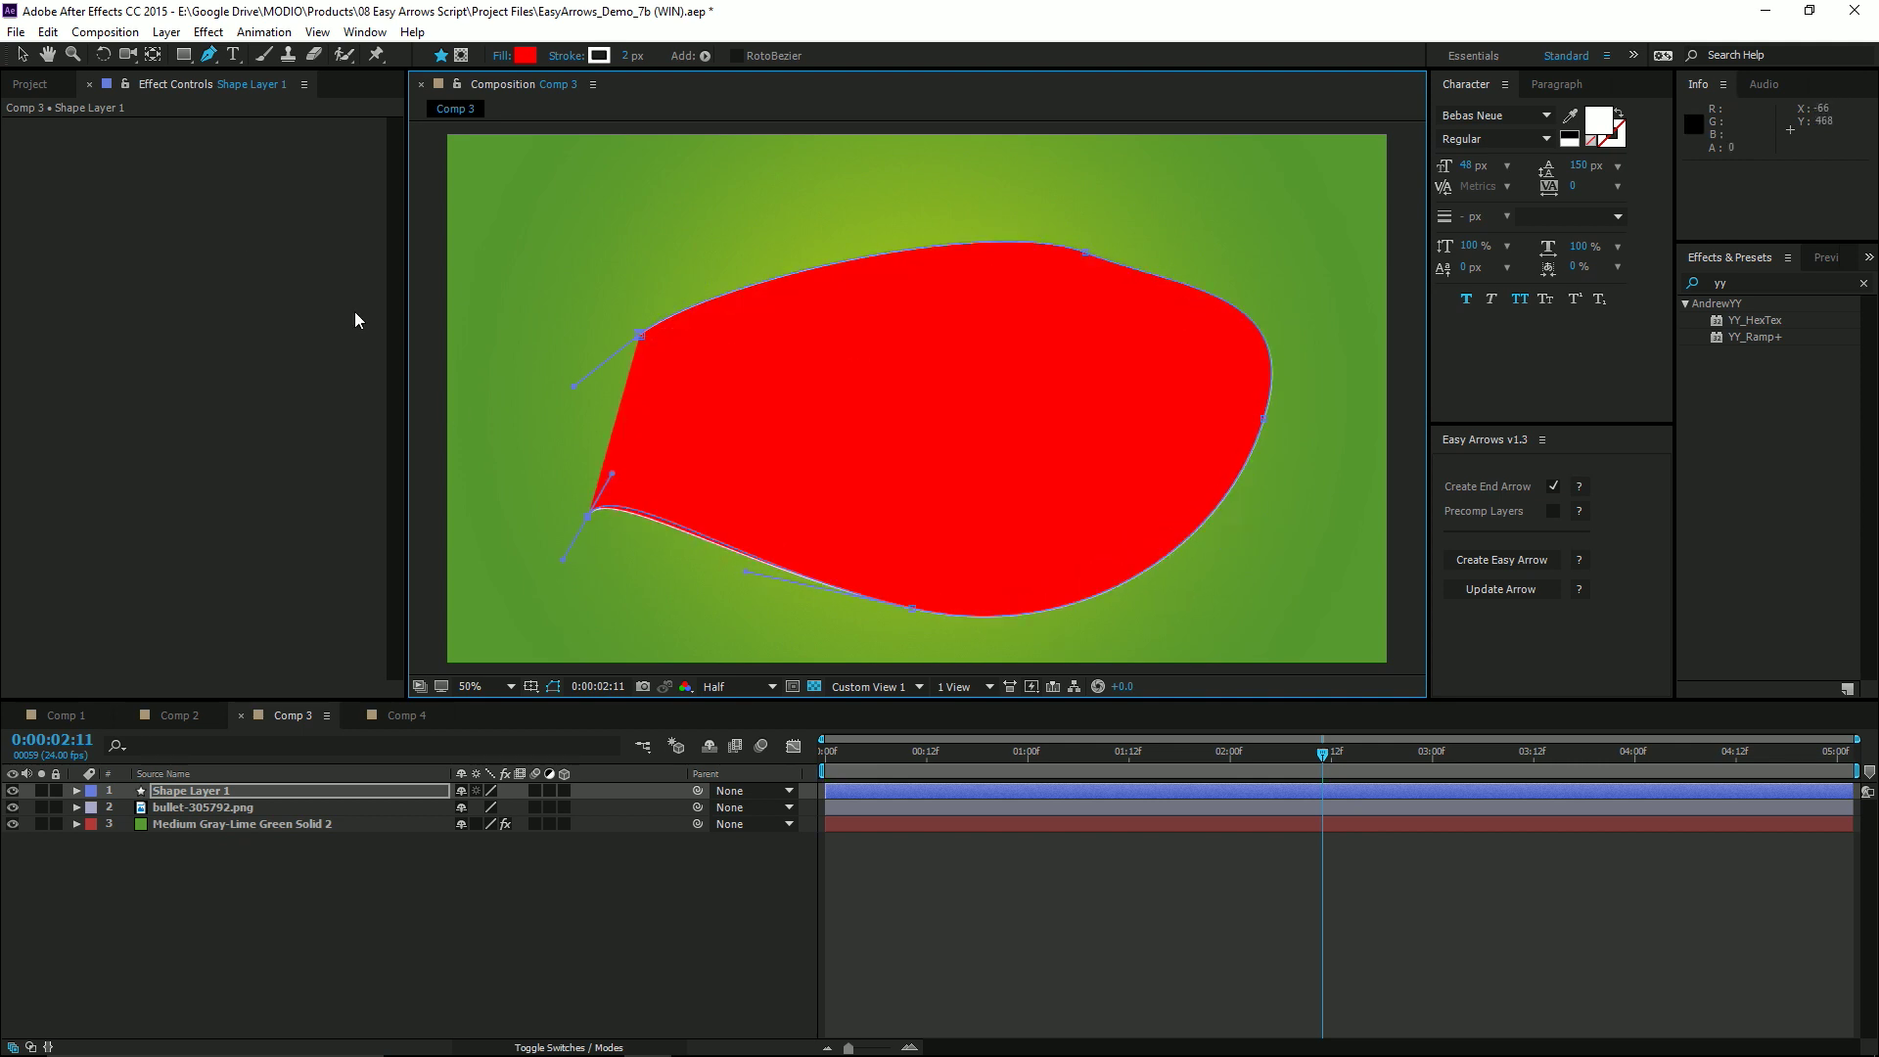
left_click(21, 54)
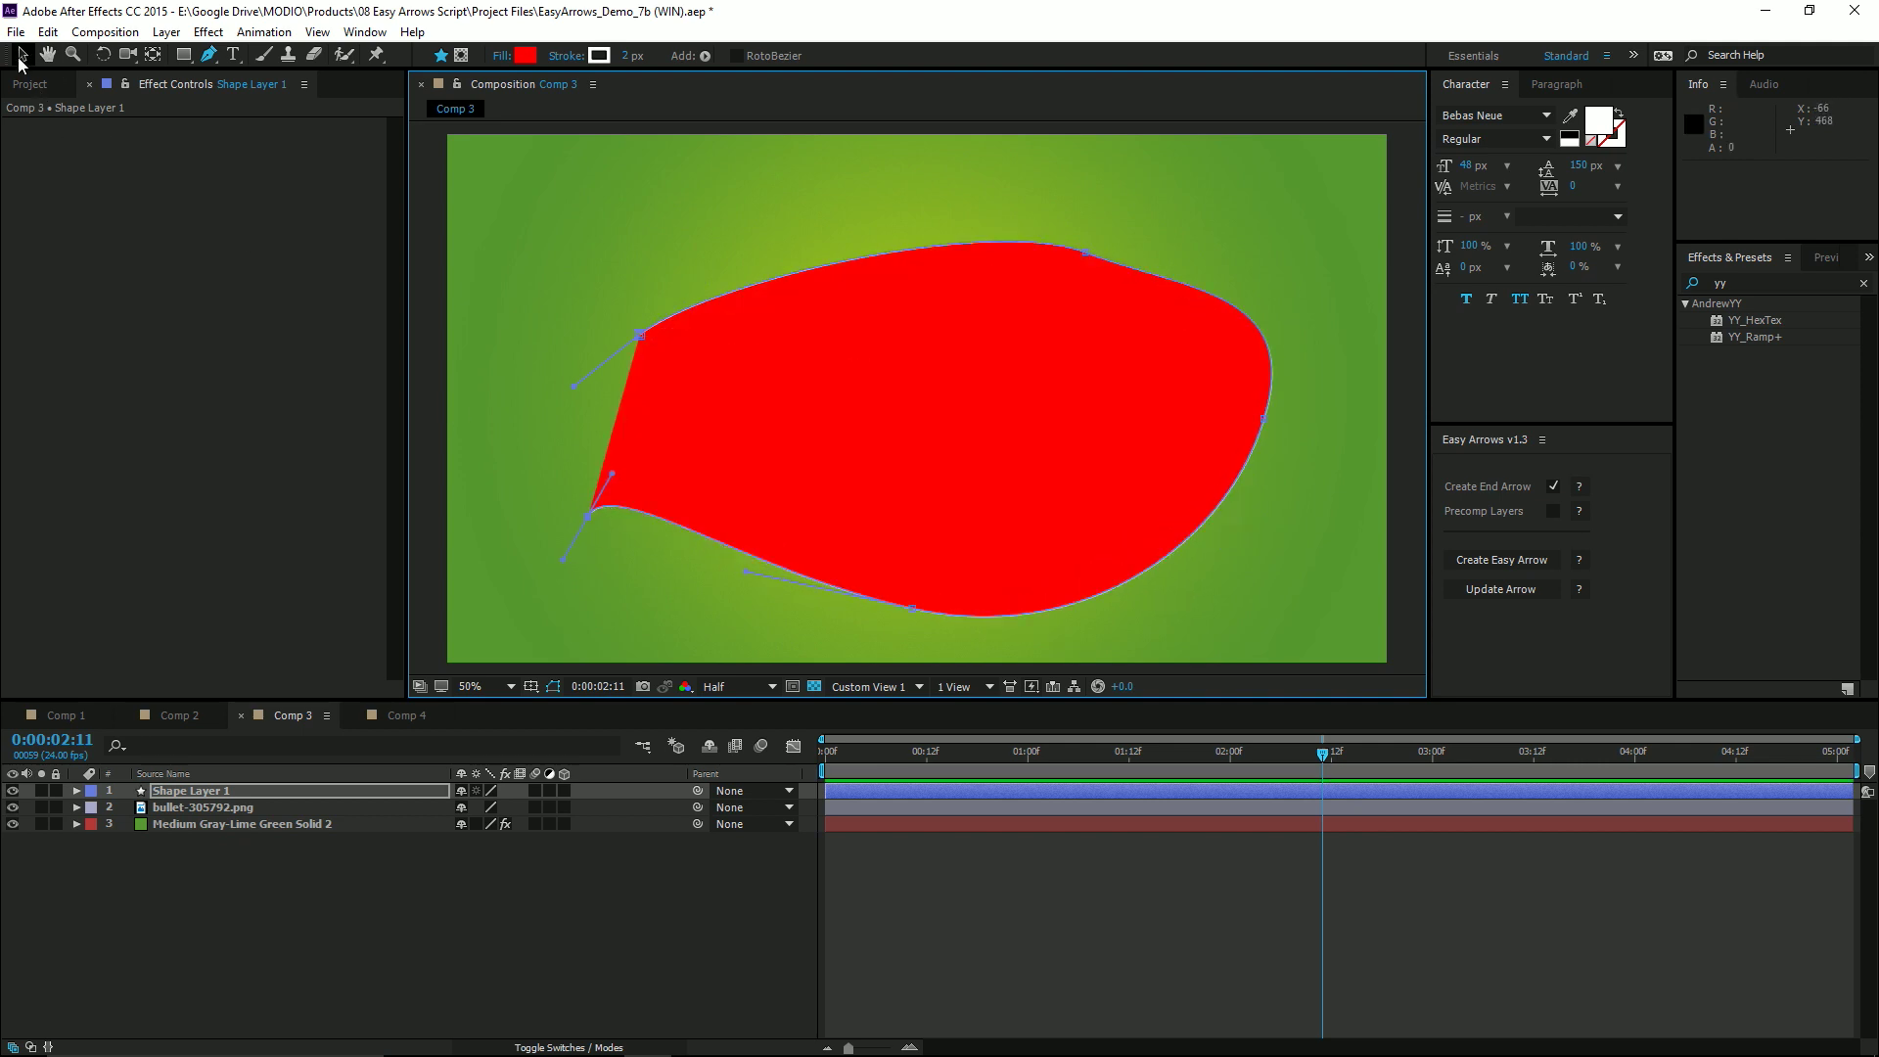
left_click(223, 807, "shift")
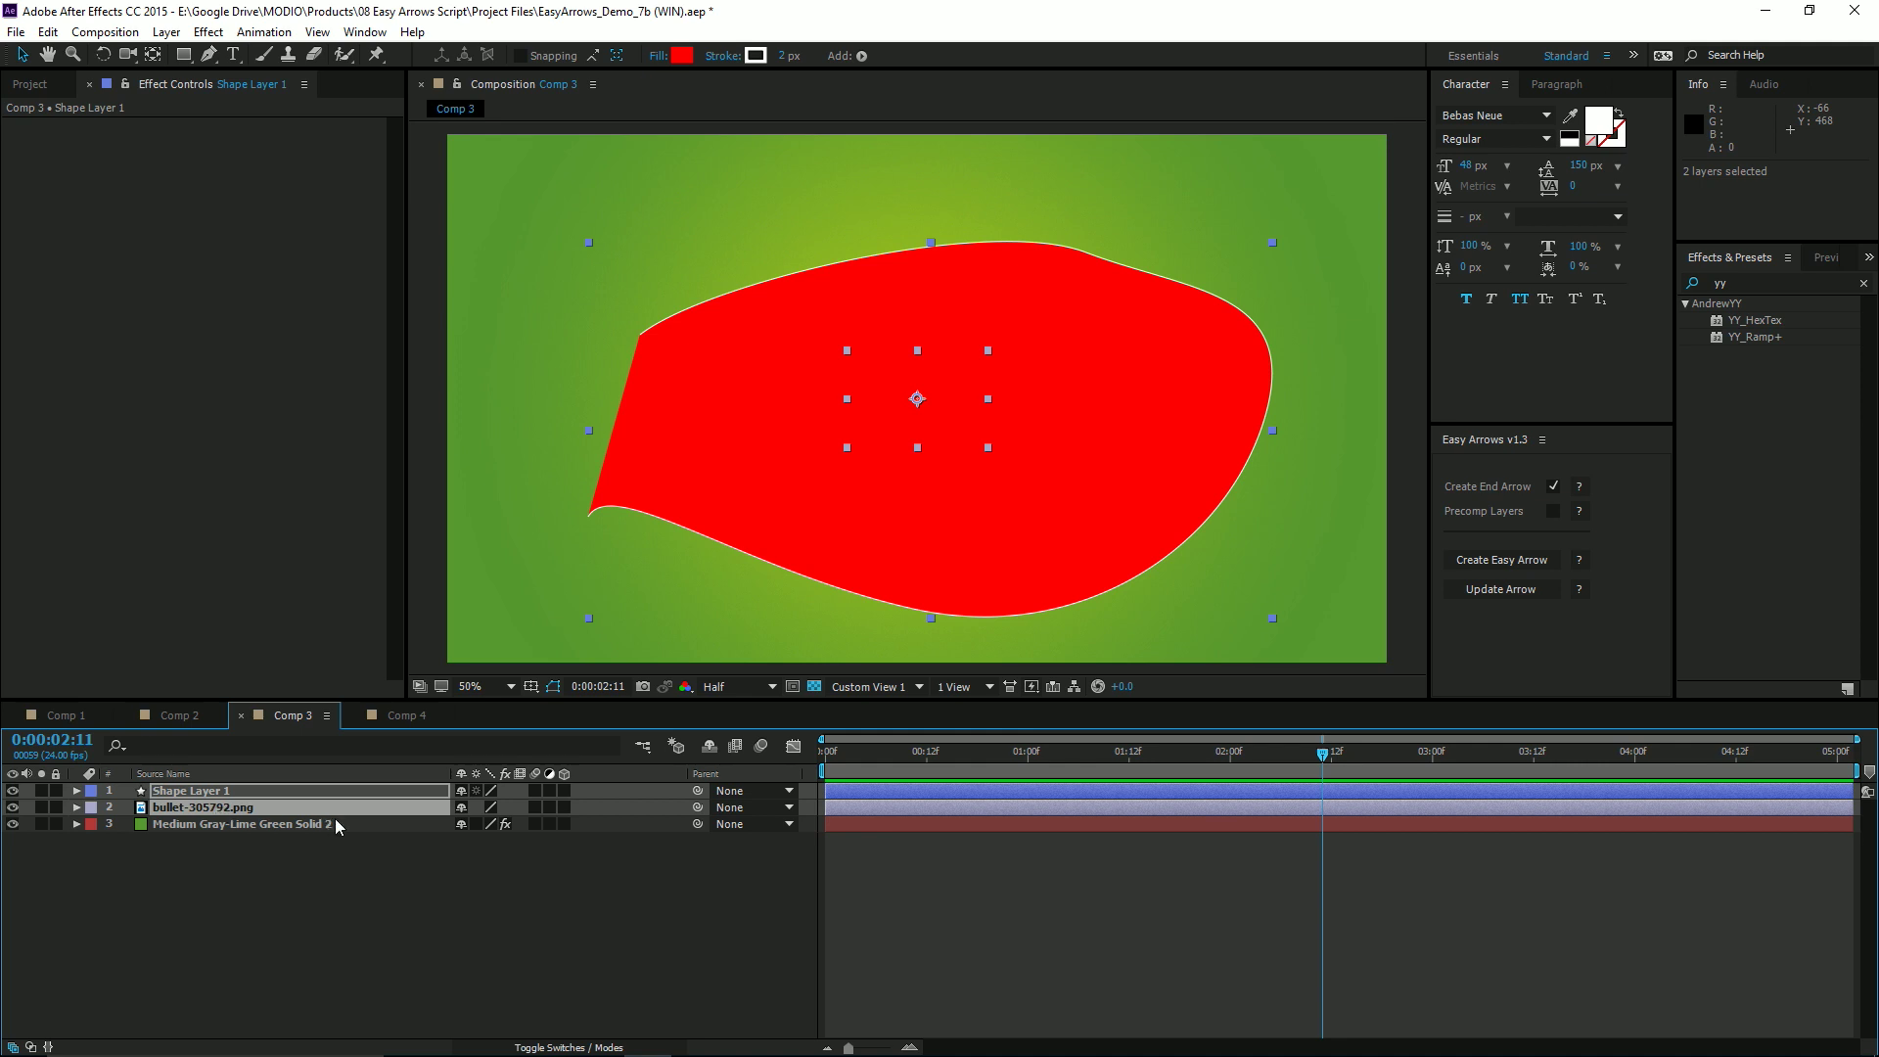
Build an Easy Arrow without an end arrow, and disable the bullet's Easy Arrow Color effect
left_click(1553, 489)
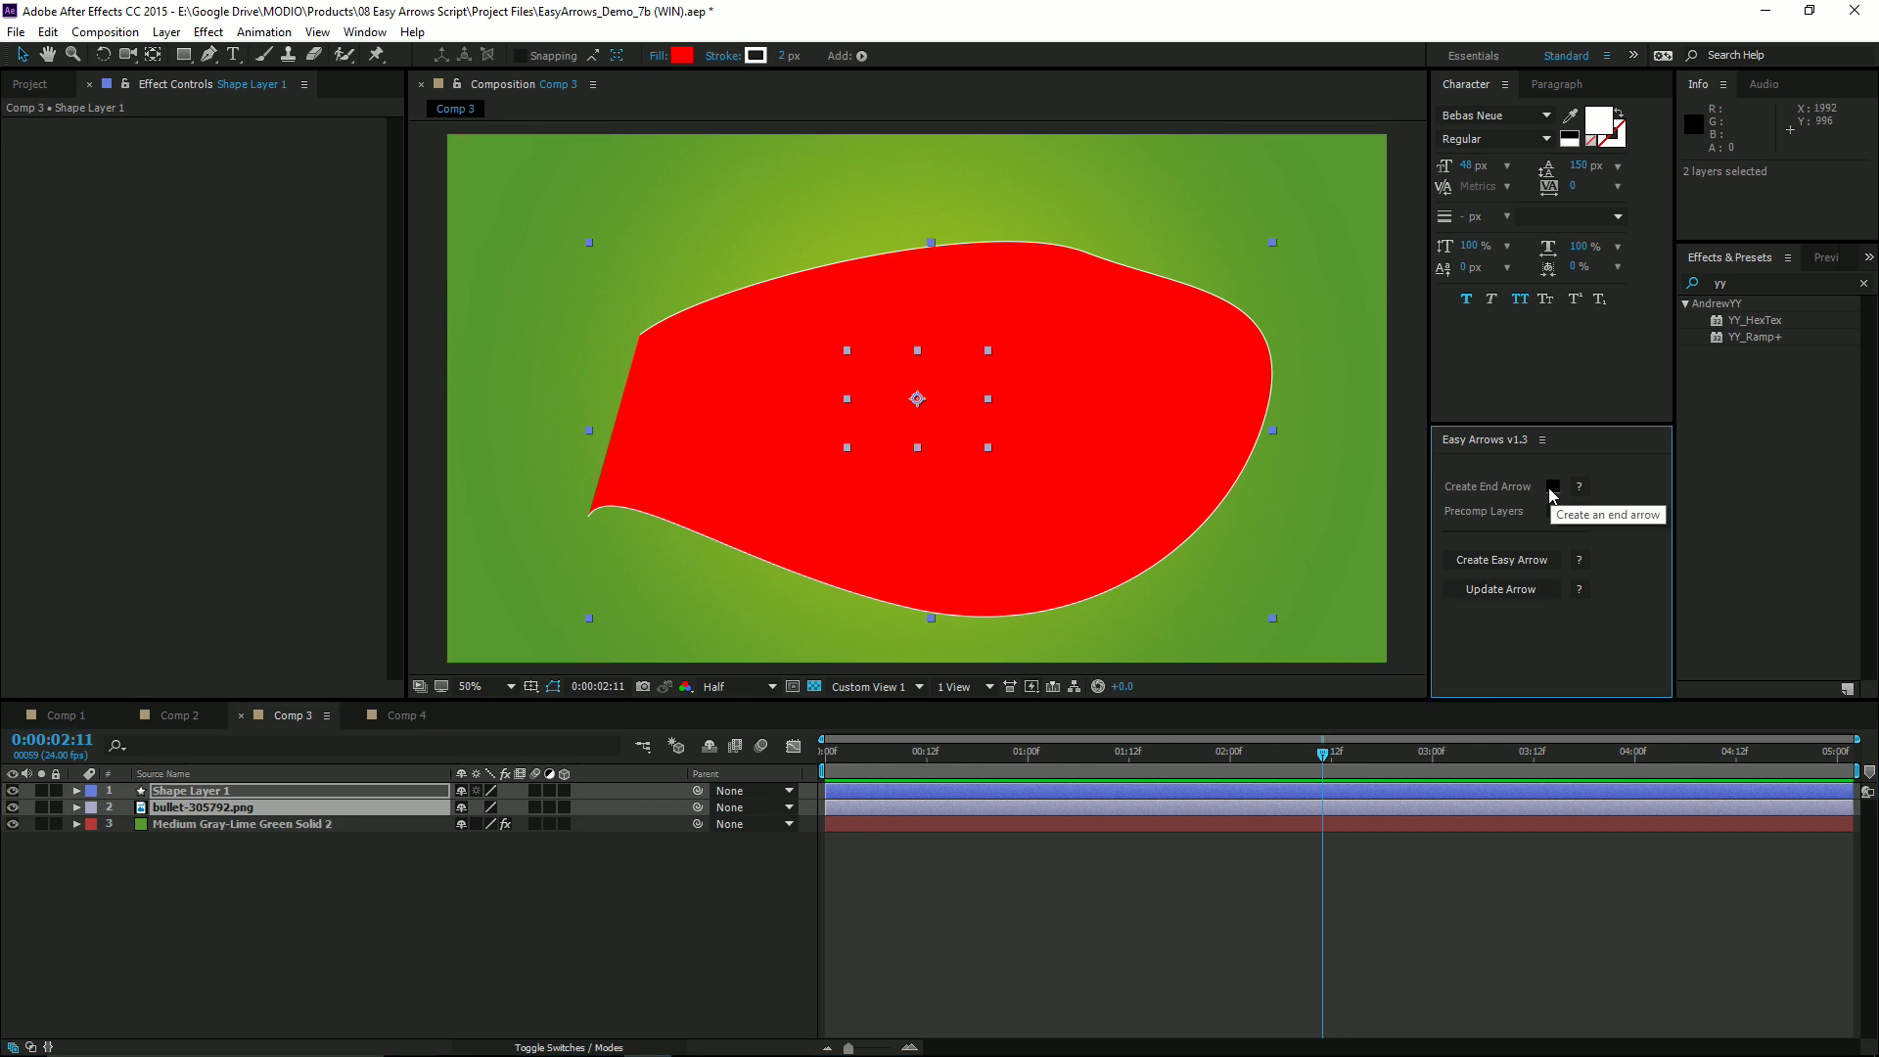
left_click(1530, 563)
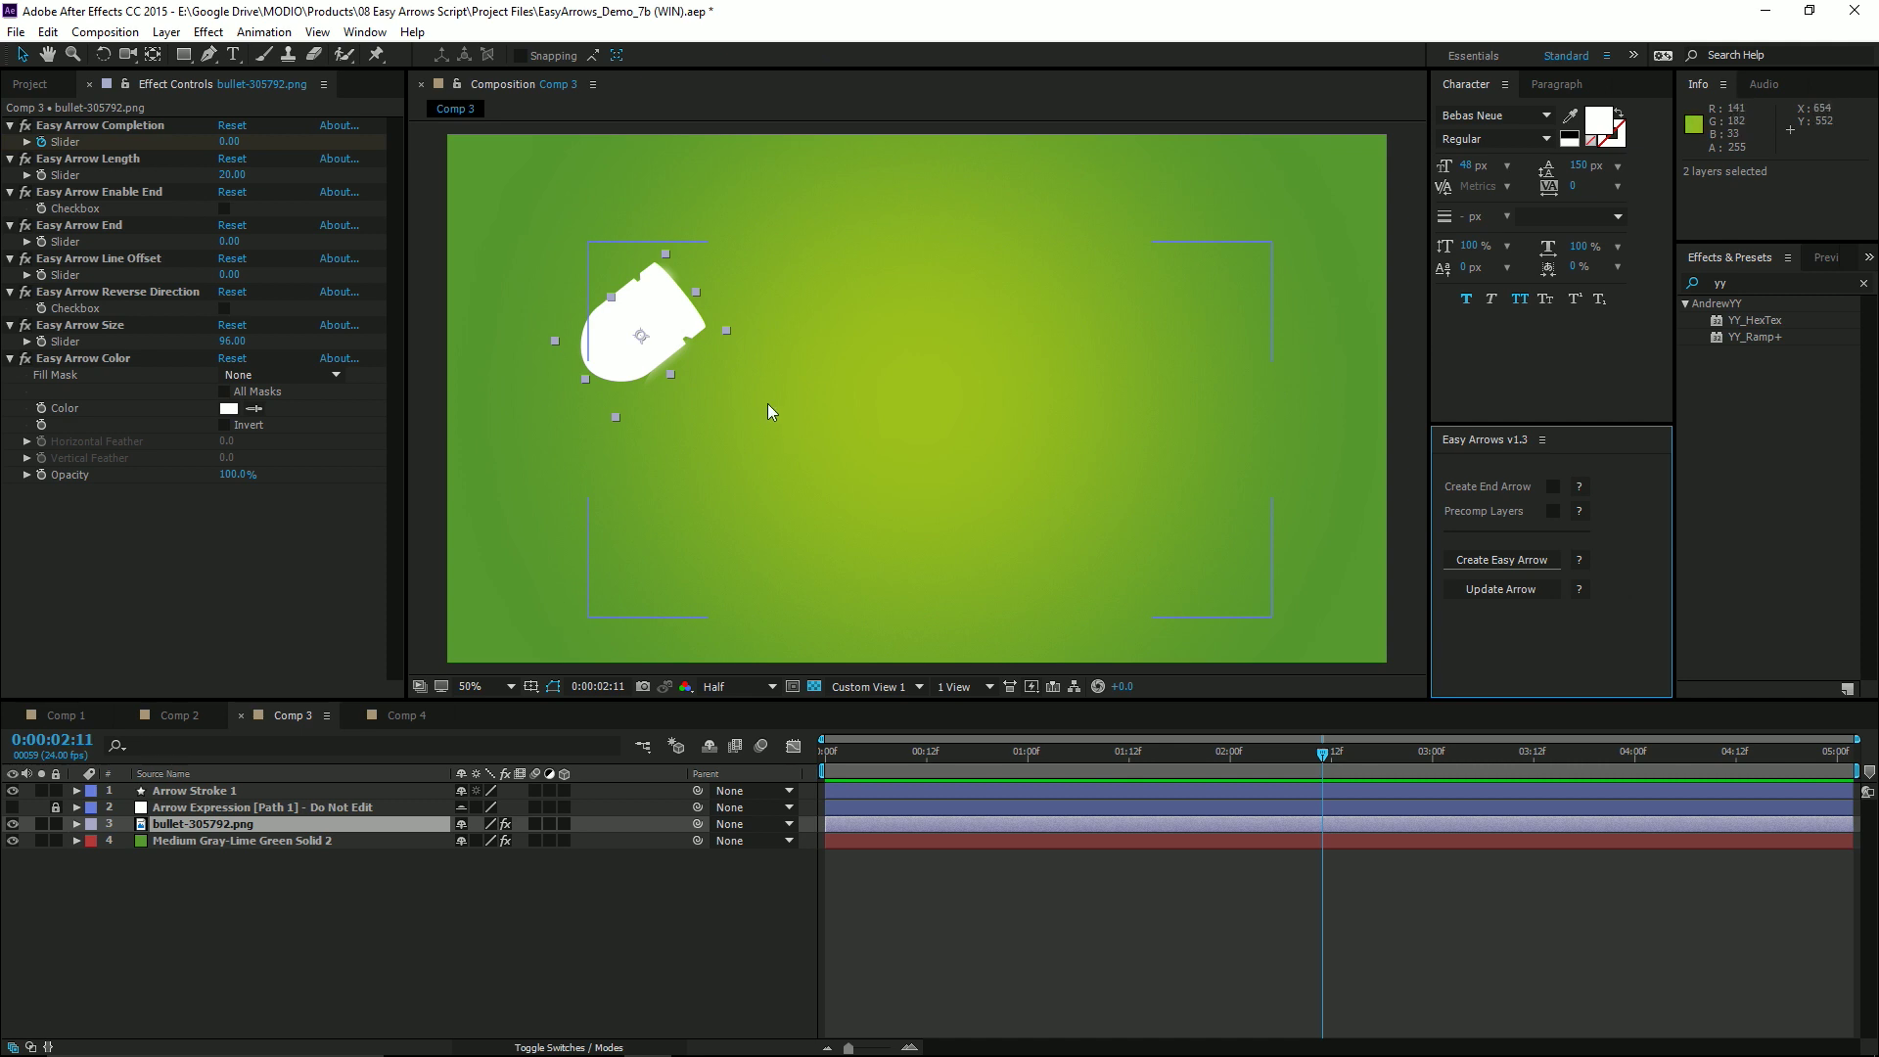
left_click(25, 360)
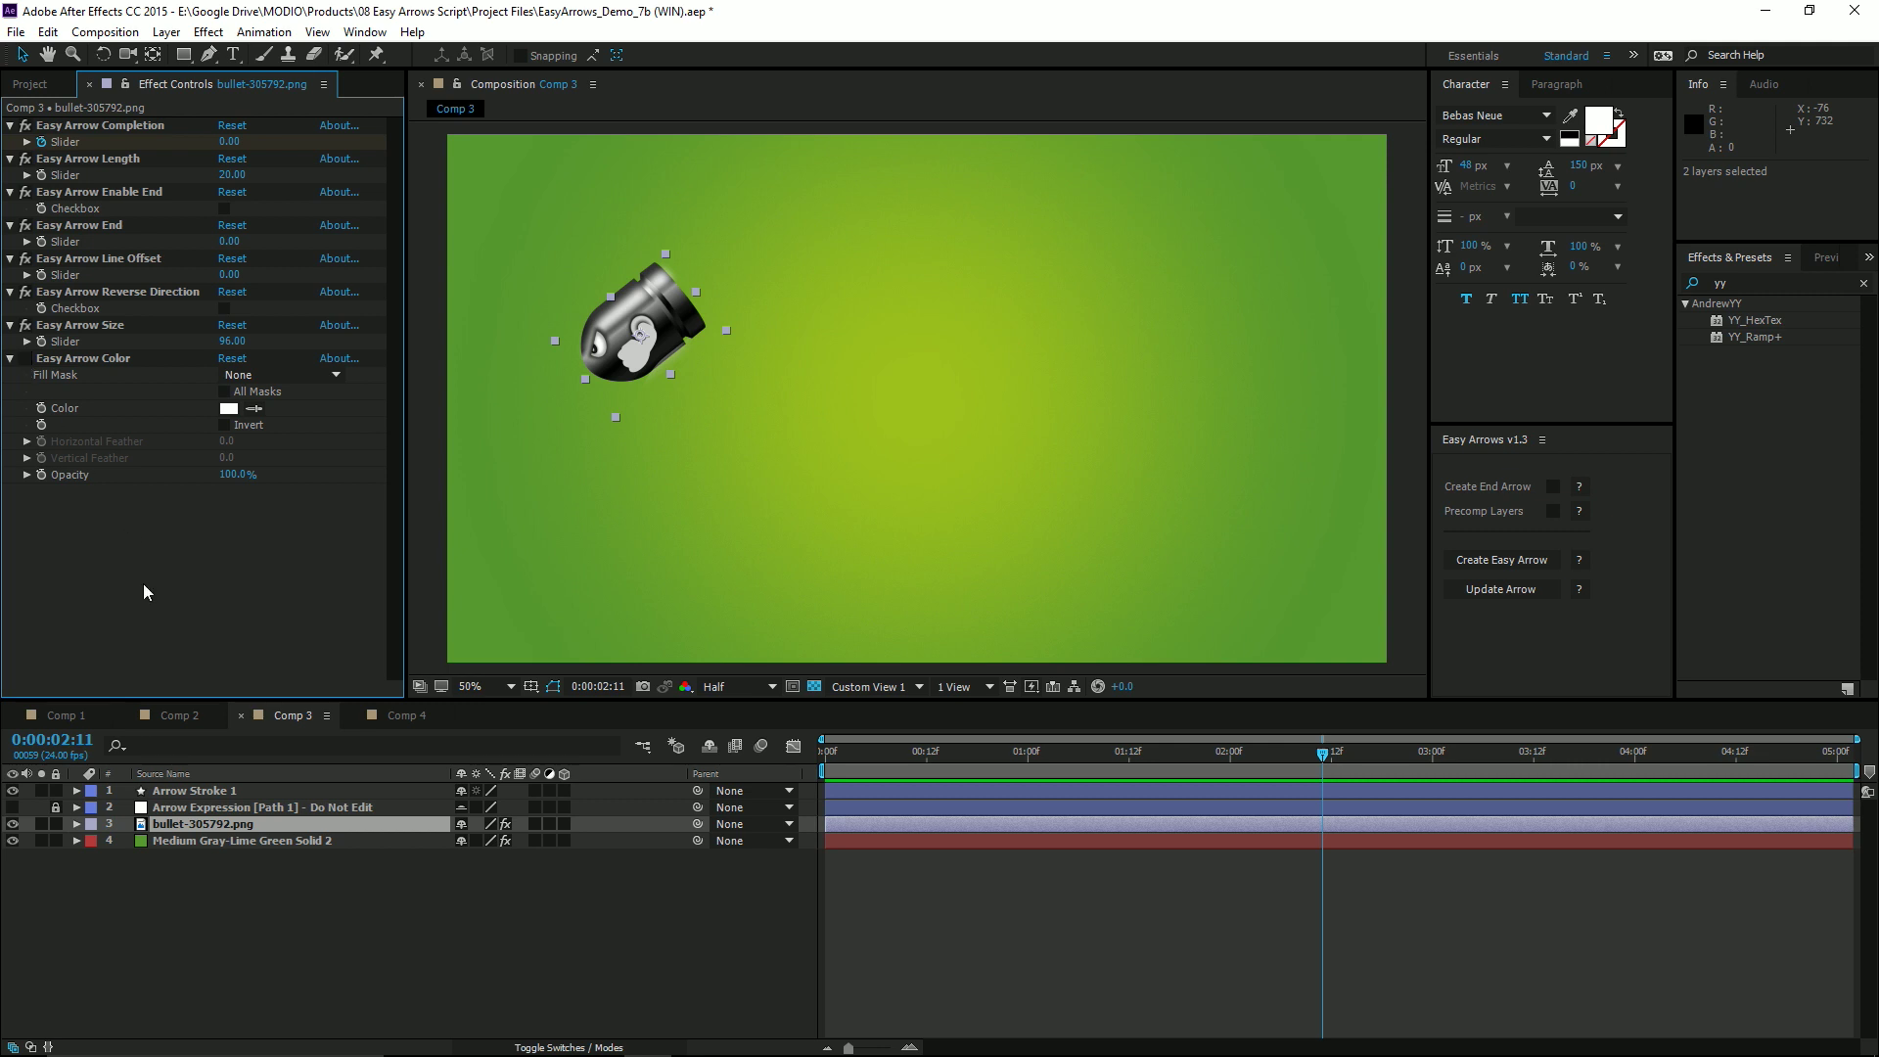
left_click(225, 791)
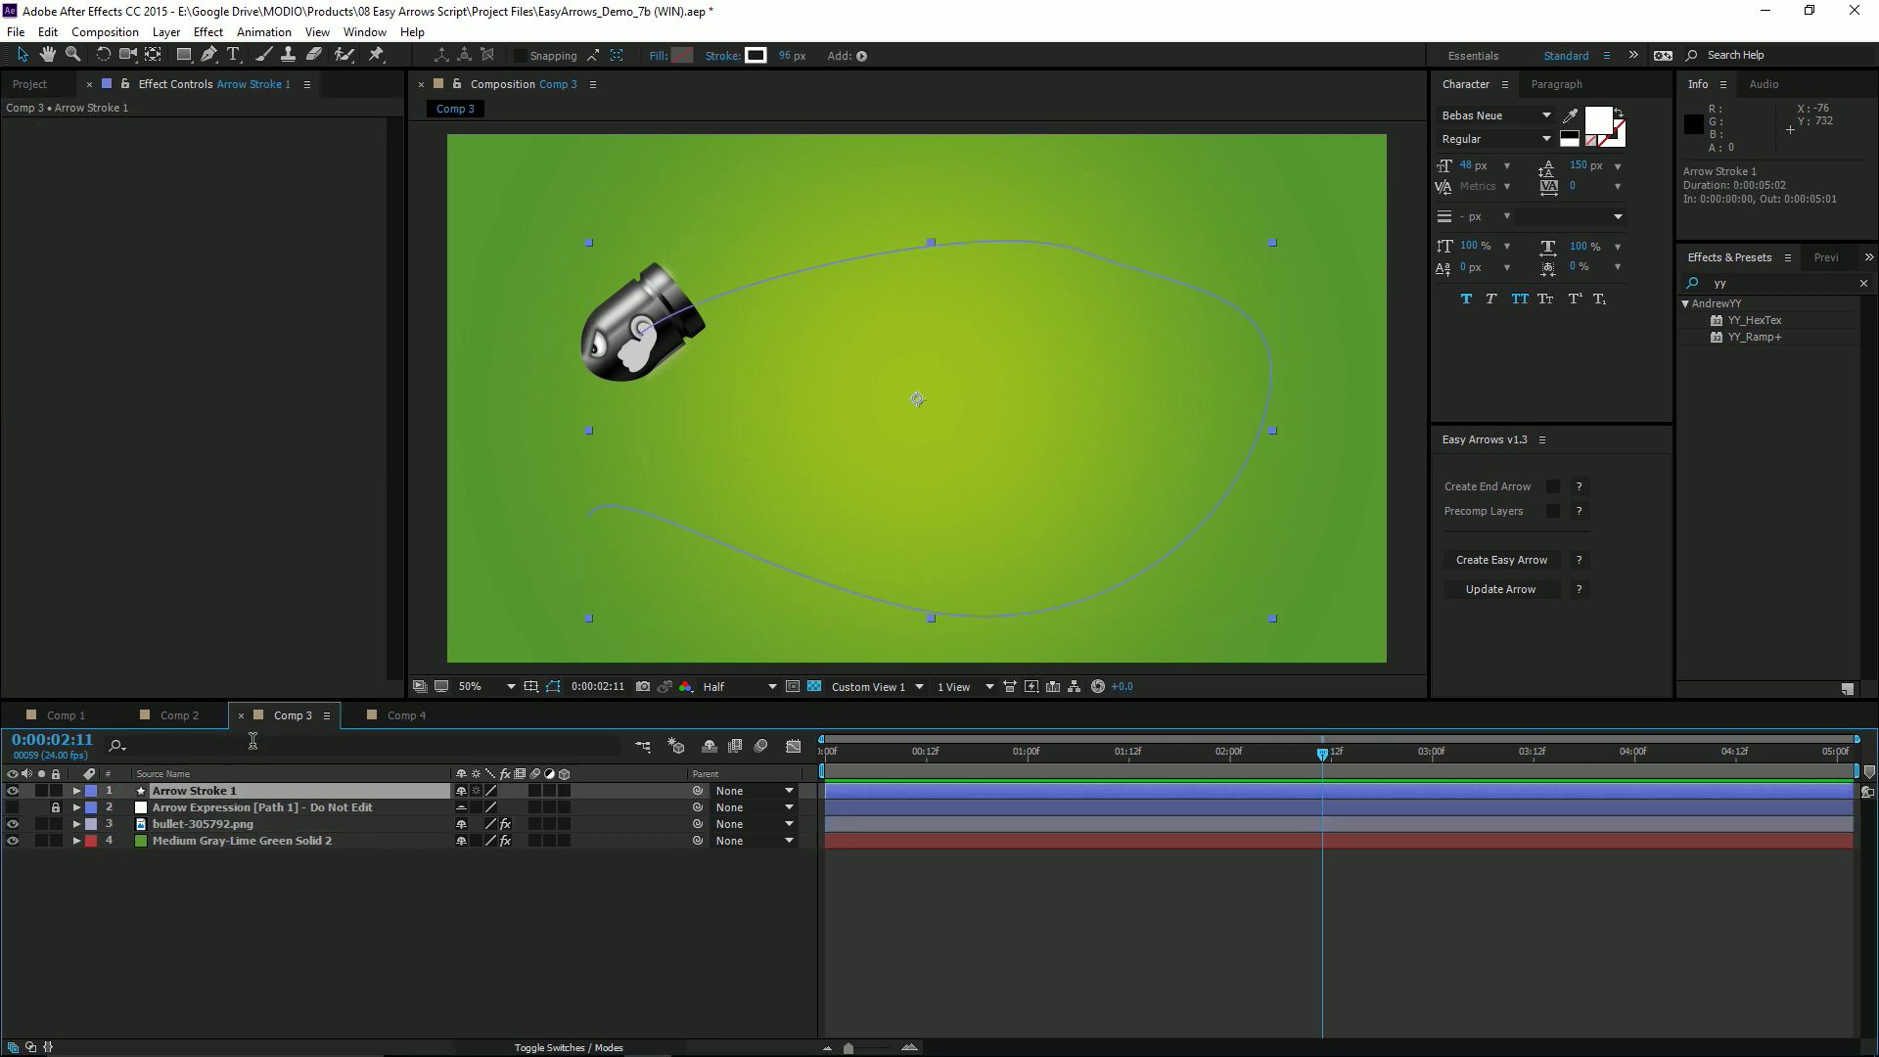
Adjust the bullet's anchor point, advance Completion to 25, and move the bullet above the stroke
left_click(255, 822)
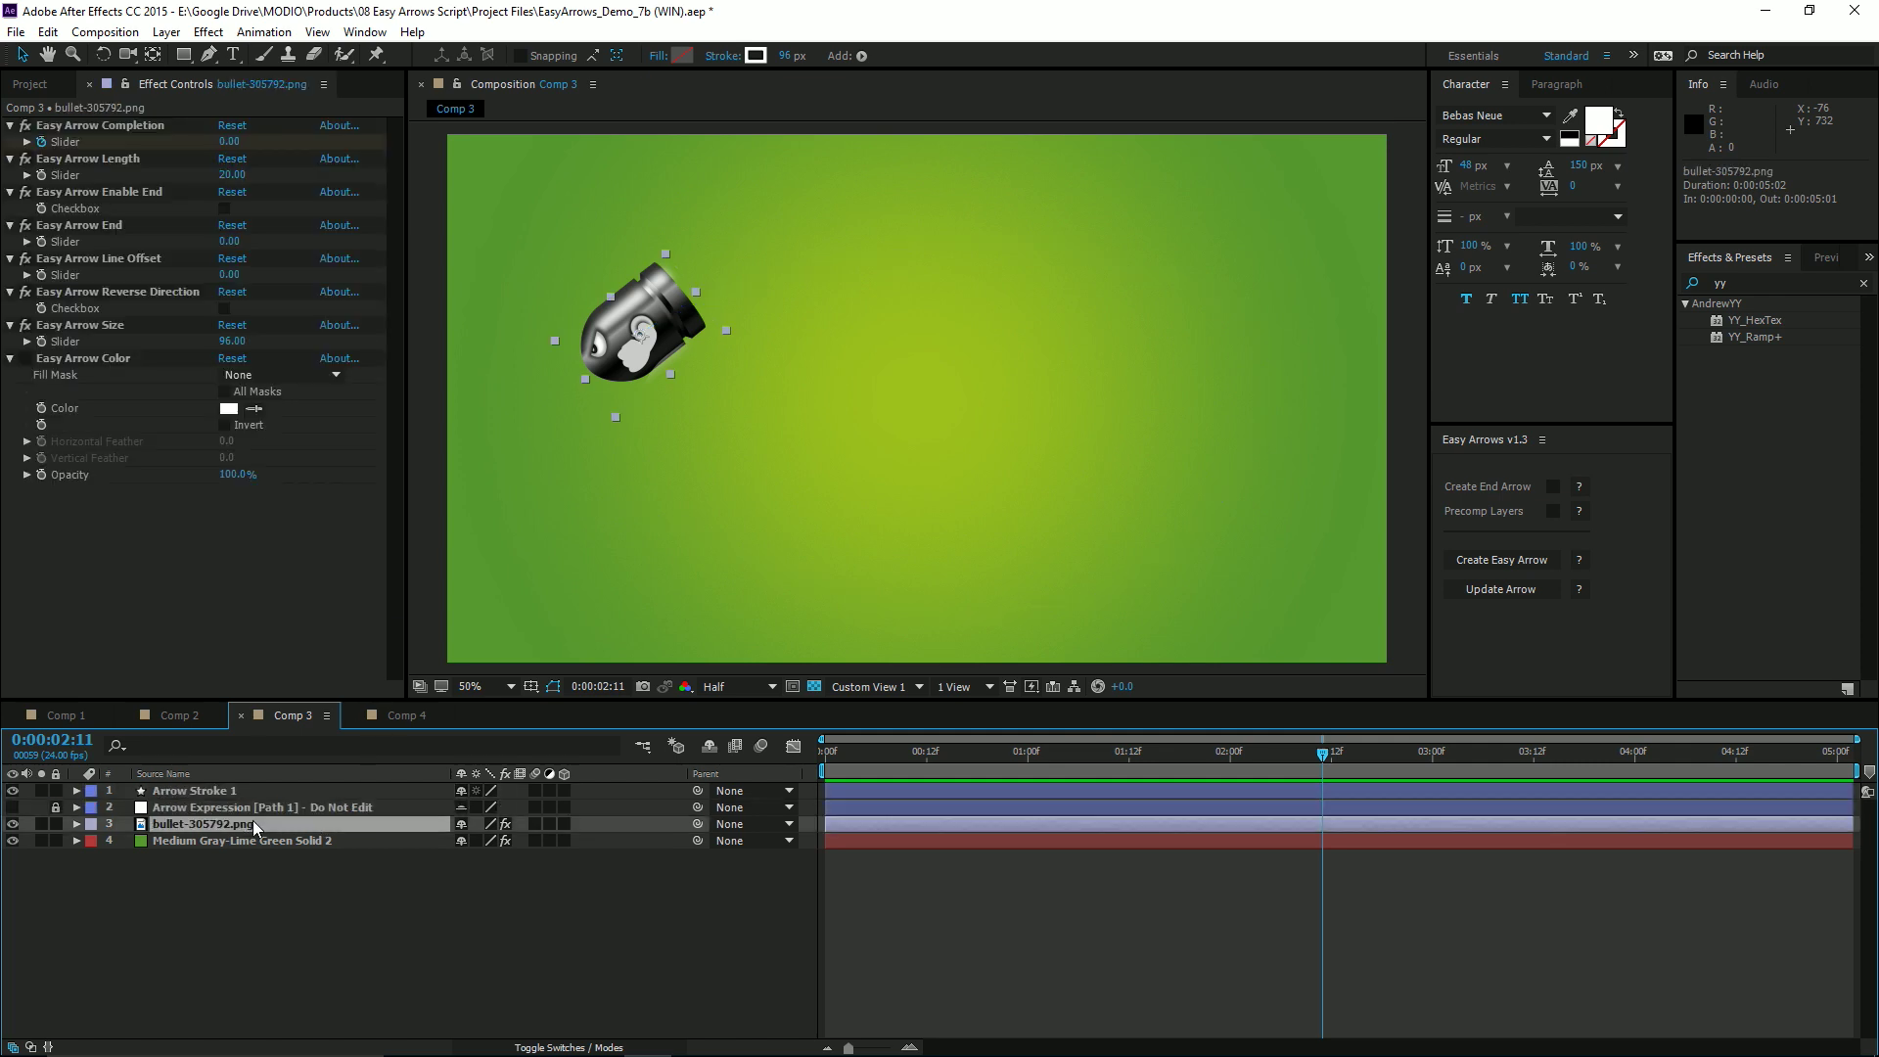
key("a")
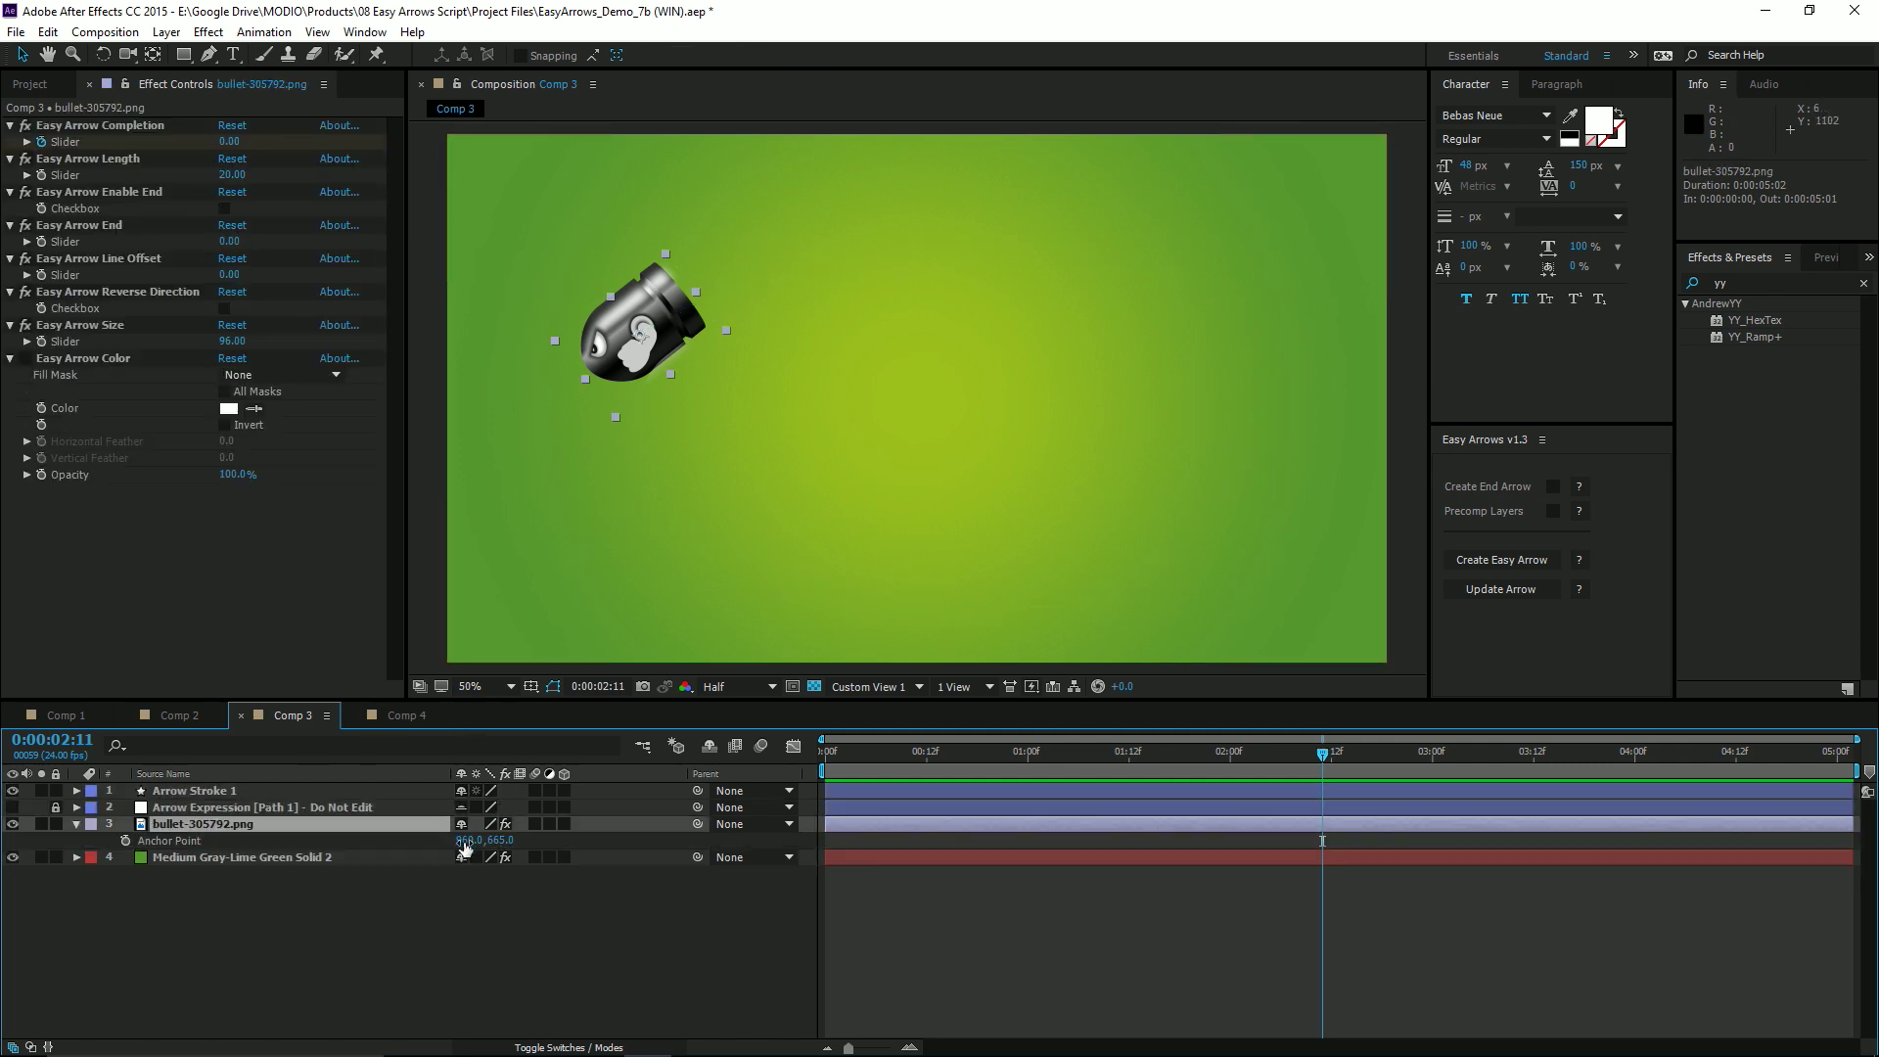
left_click_drag(466, 840, 391, 797)
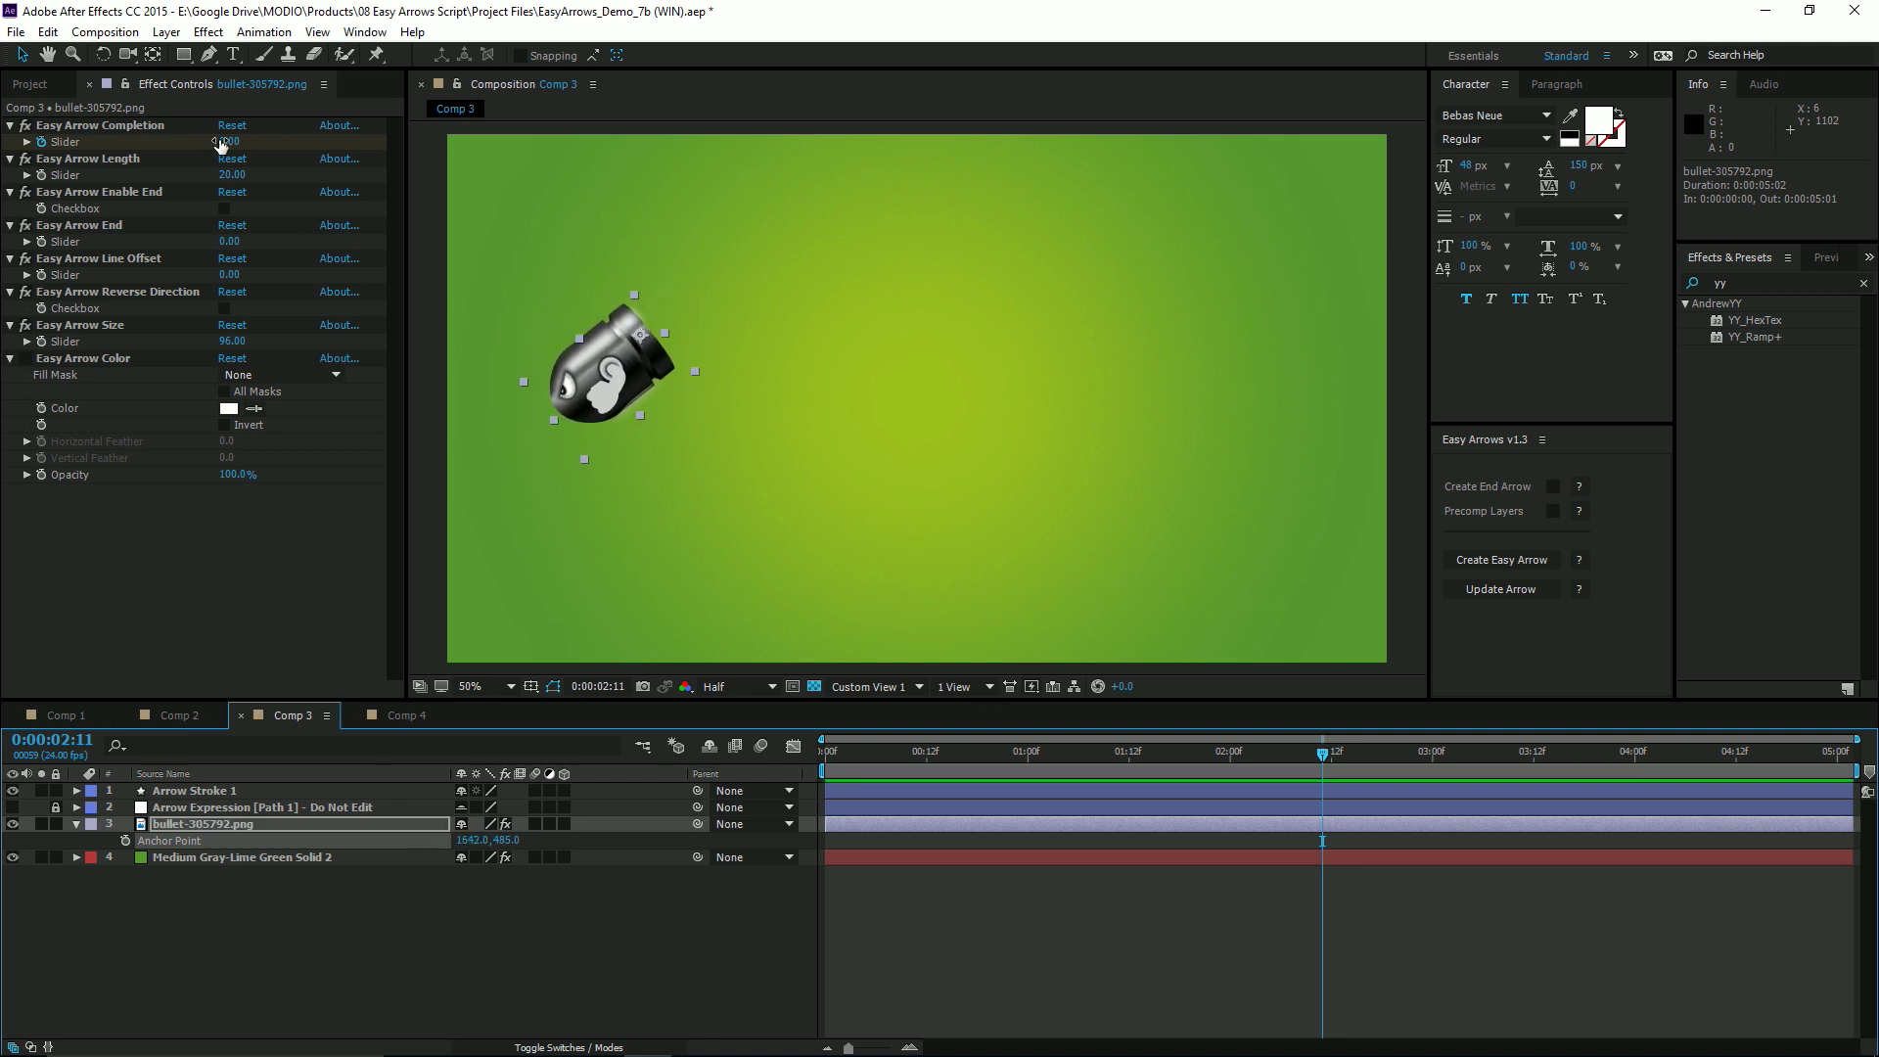
mouse_move(232, 146)
left_mouse_down()
mouse_move(294, 140)
mouse_move(255, 141)
left_mouse_up()
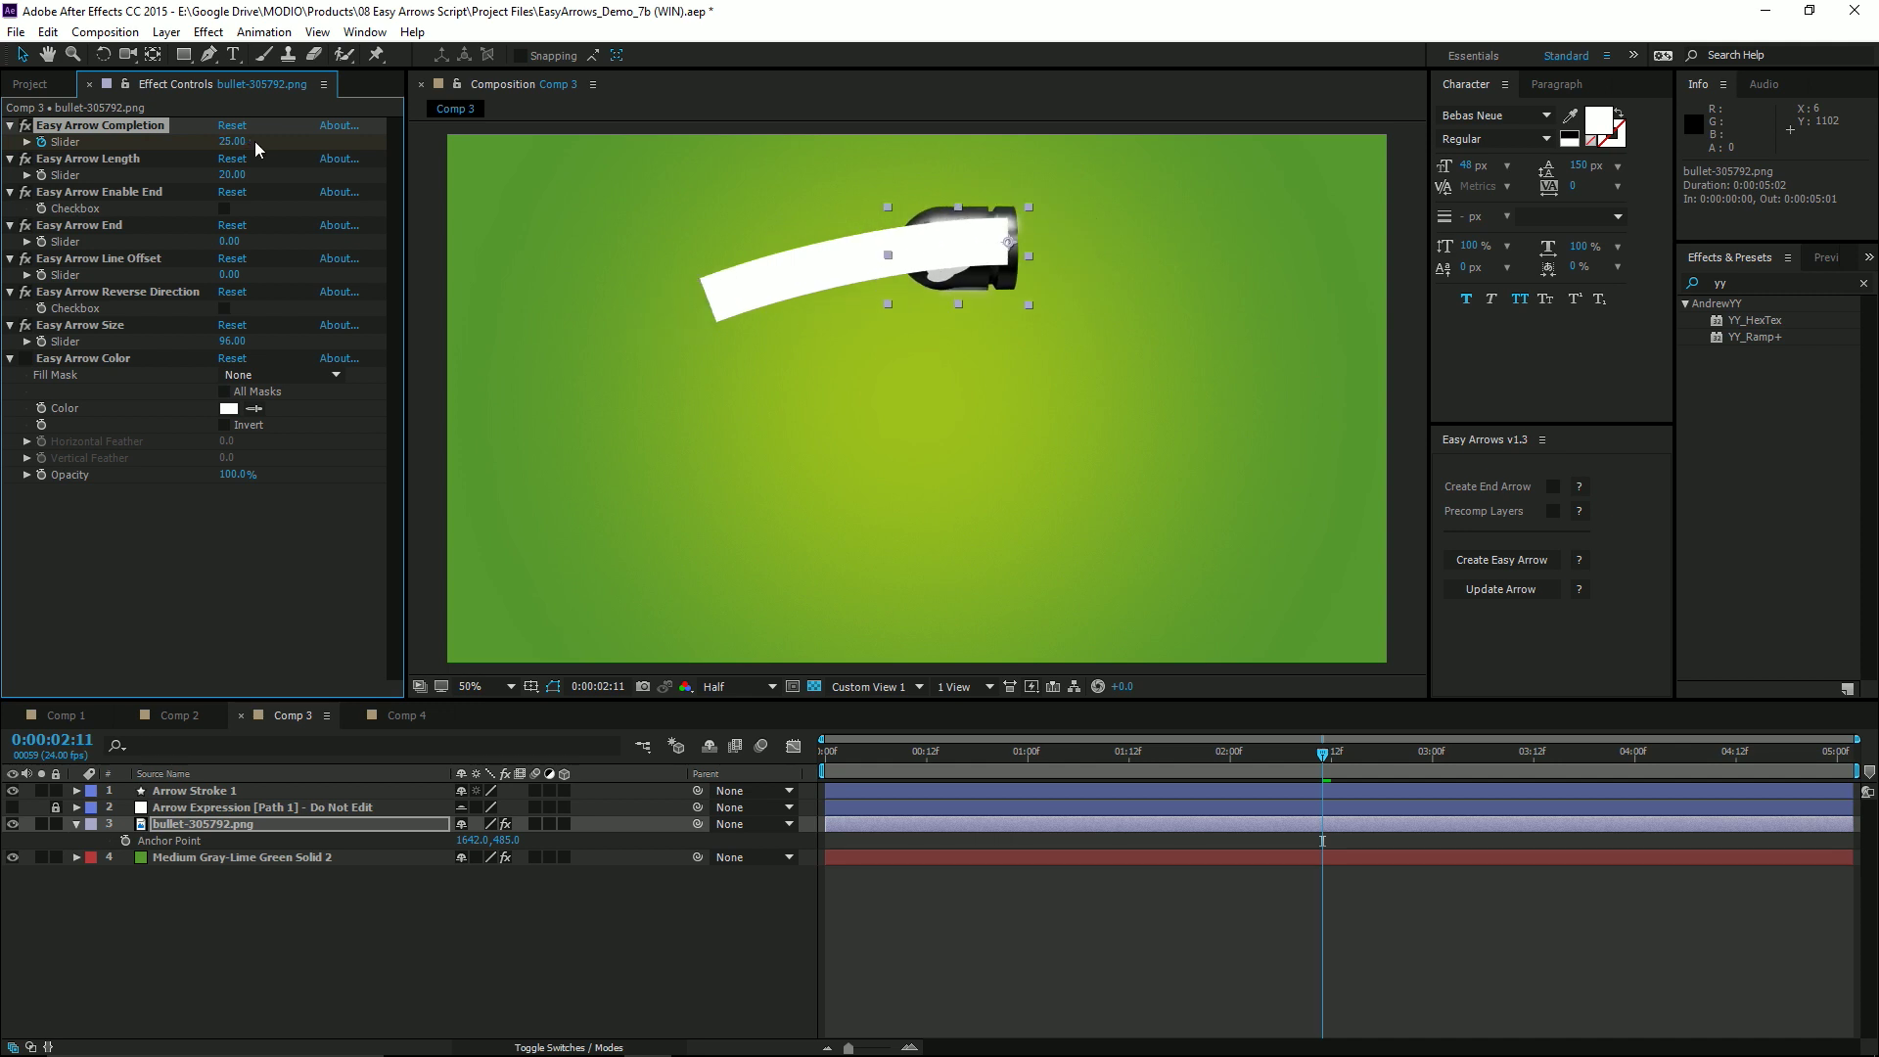
left_click(217, 827)
left_click_drag(218, 827, 209, 784)
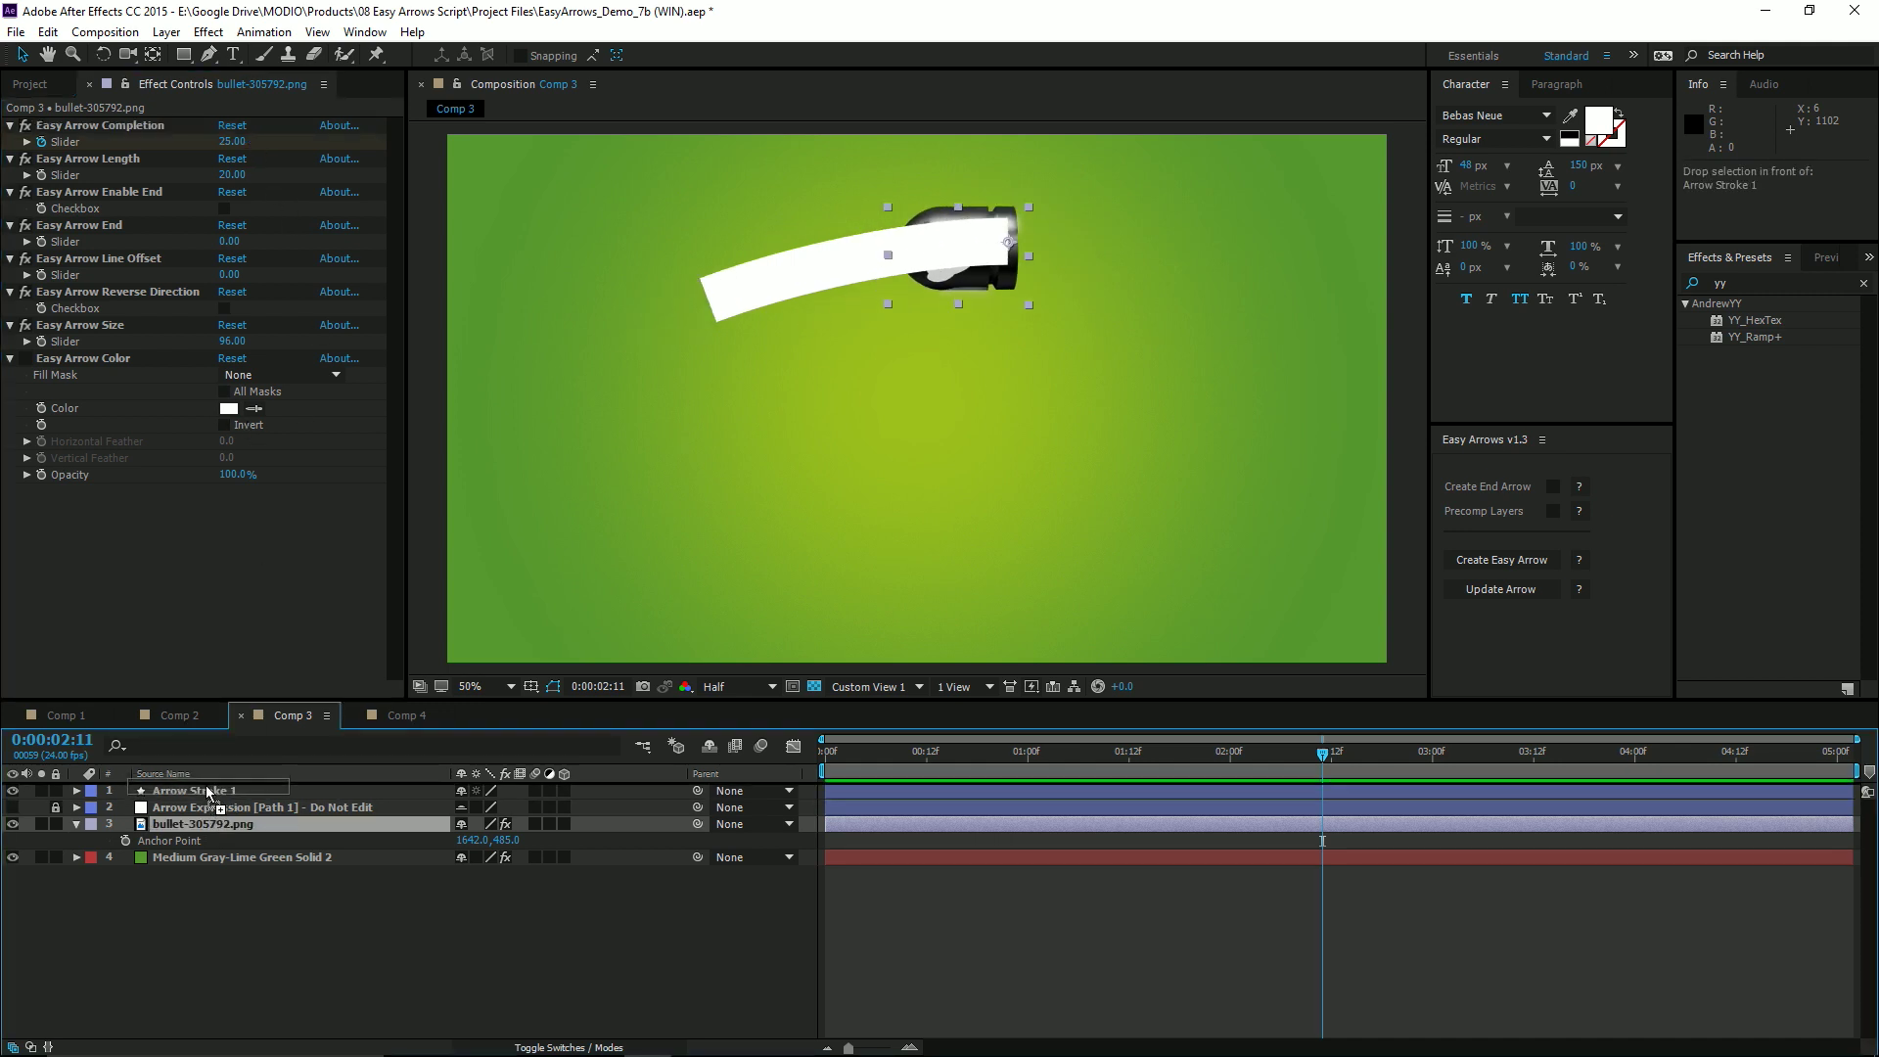
Rotate the bullet, flip it with unlinked Scale 15,-15%, and advance it along the path
key("r")
left_click_drag(487, 808, 662, 814)
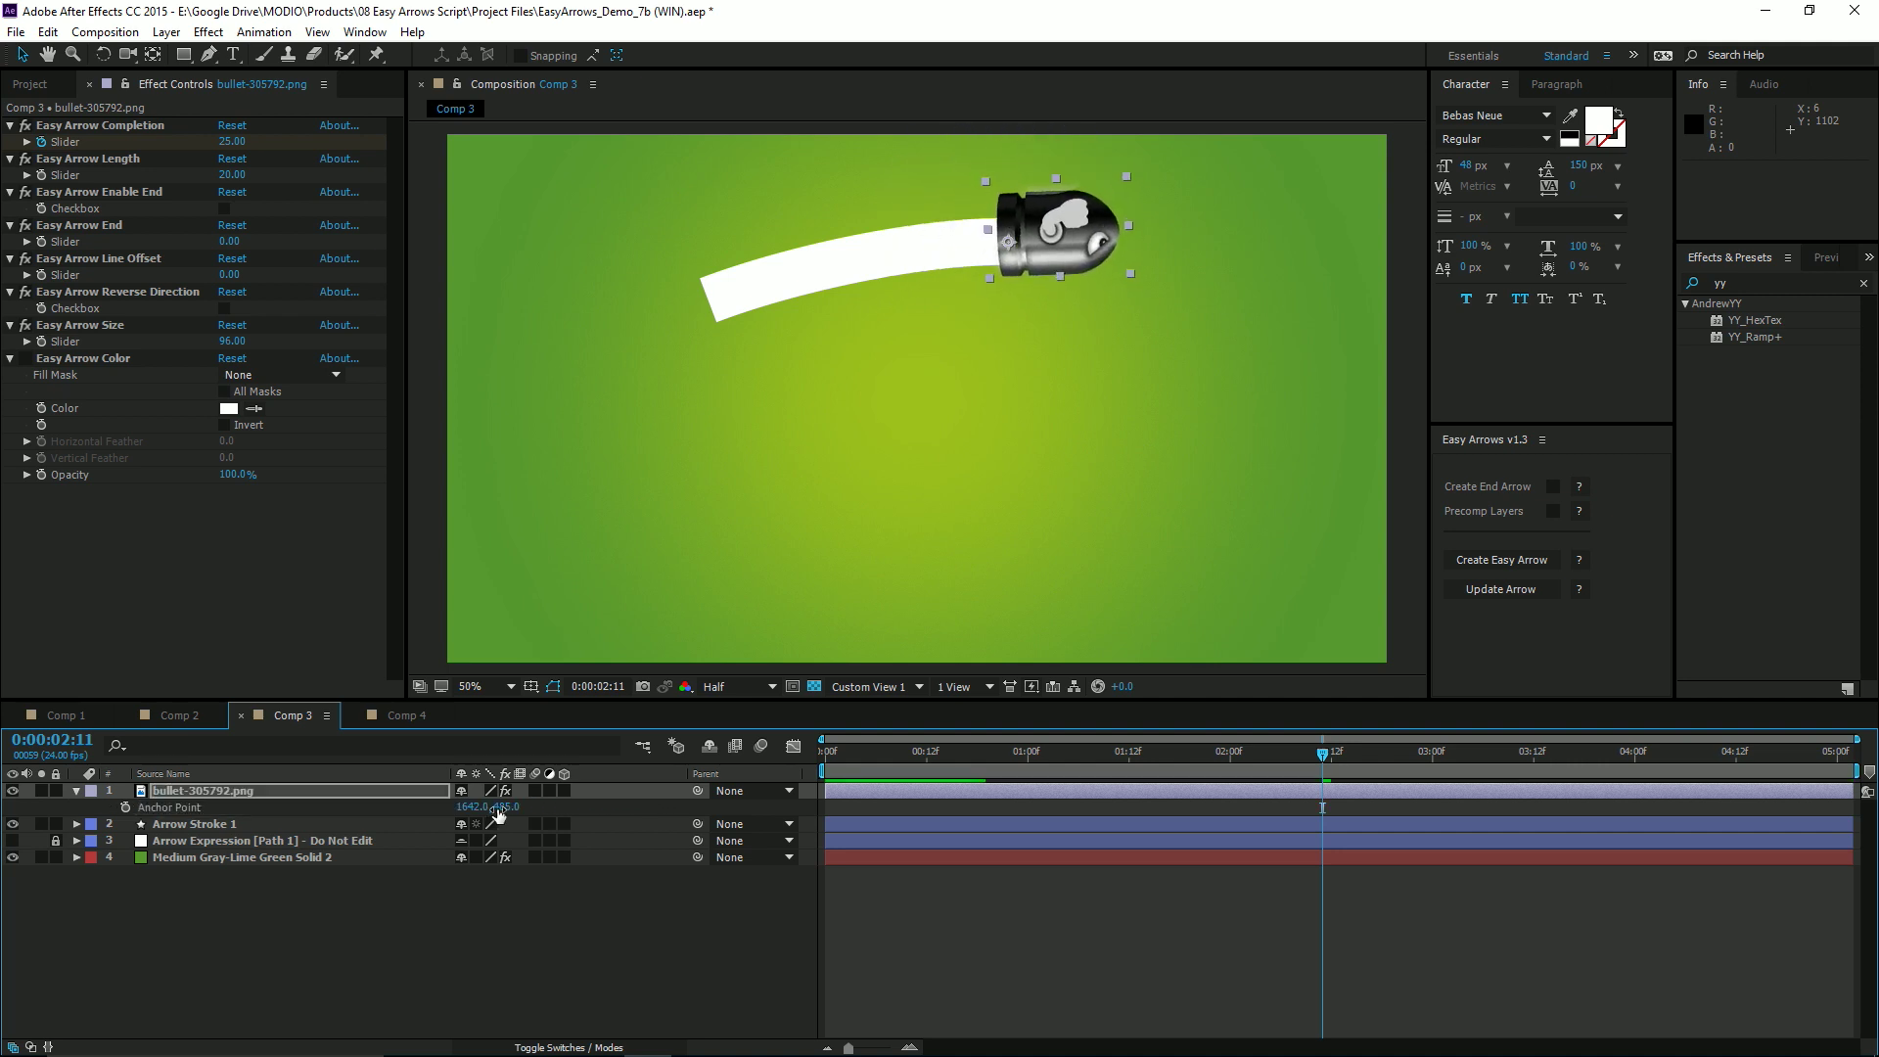
left_click_drag(497, 809, 641, 806)
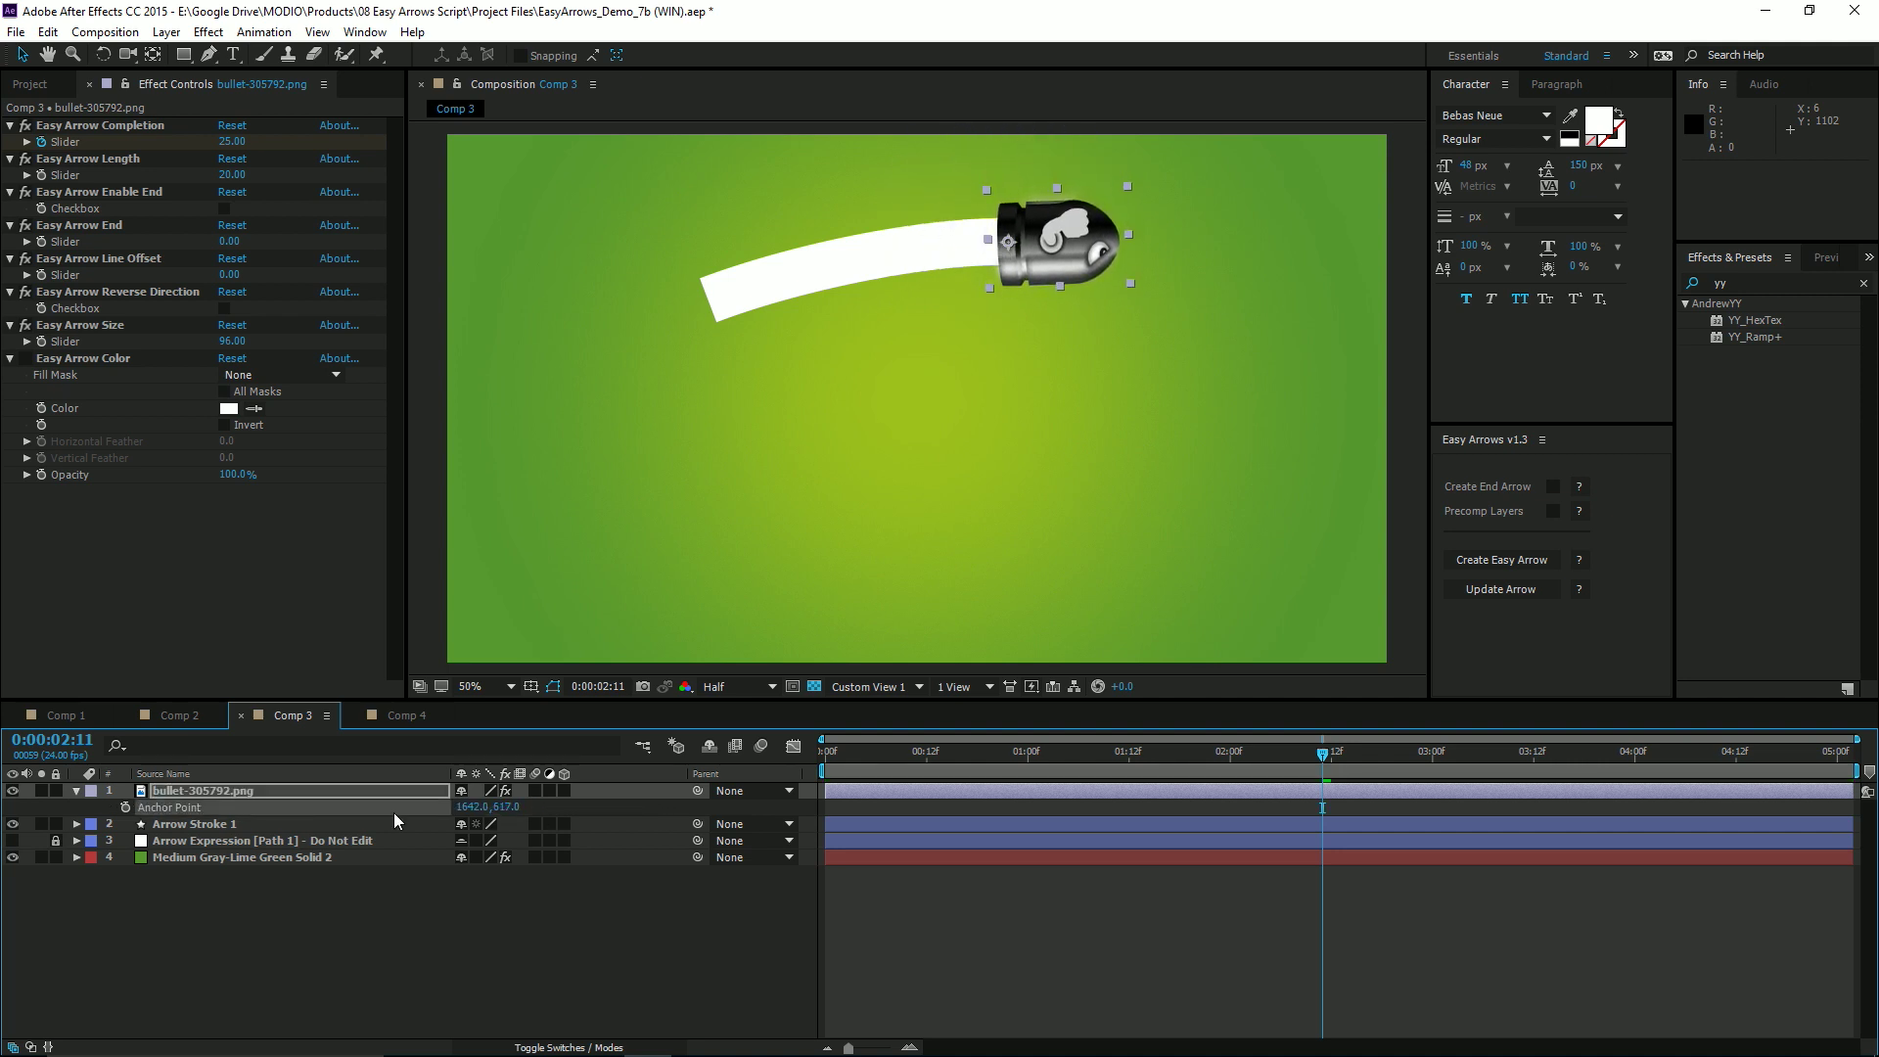
key("s")
left_click(461, 808)
left_click(508, 806)
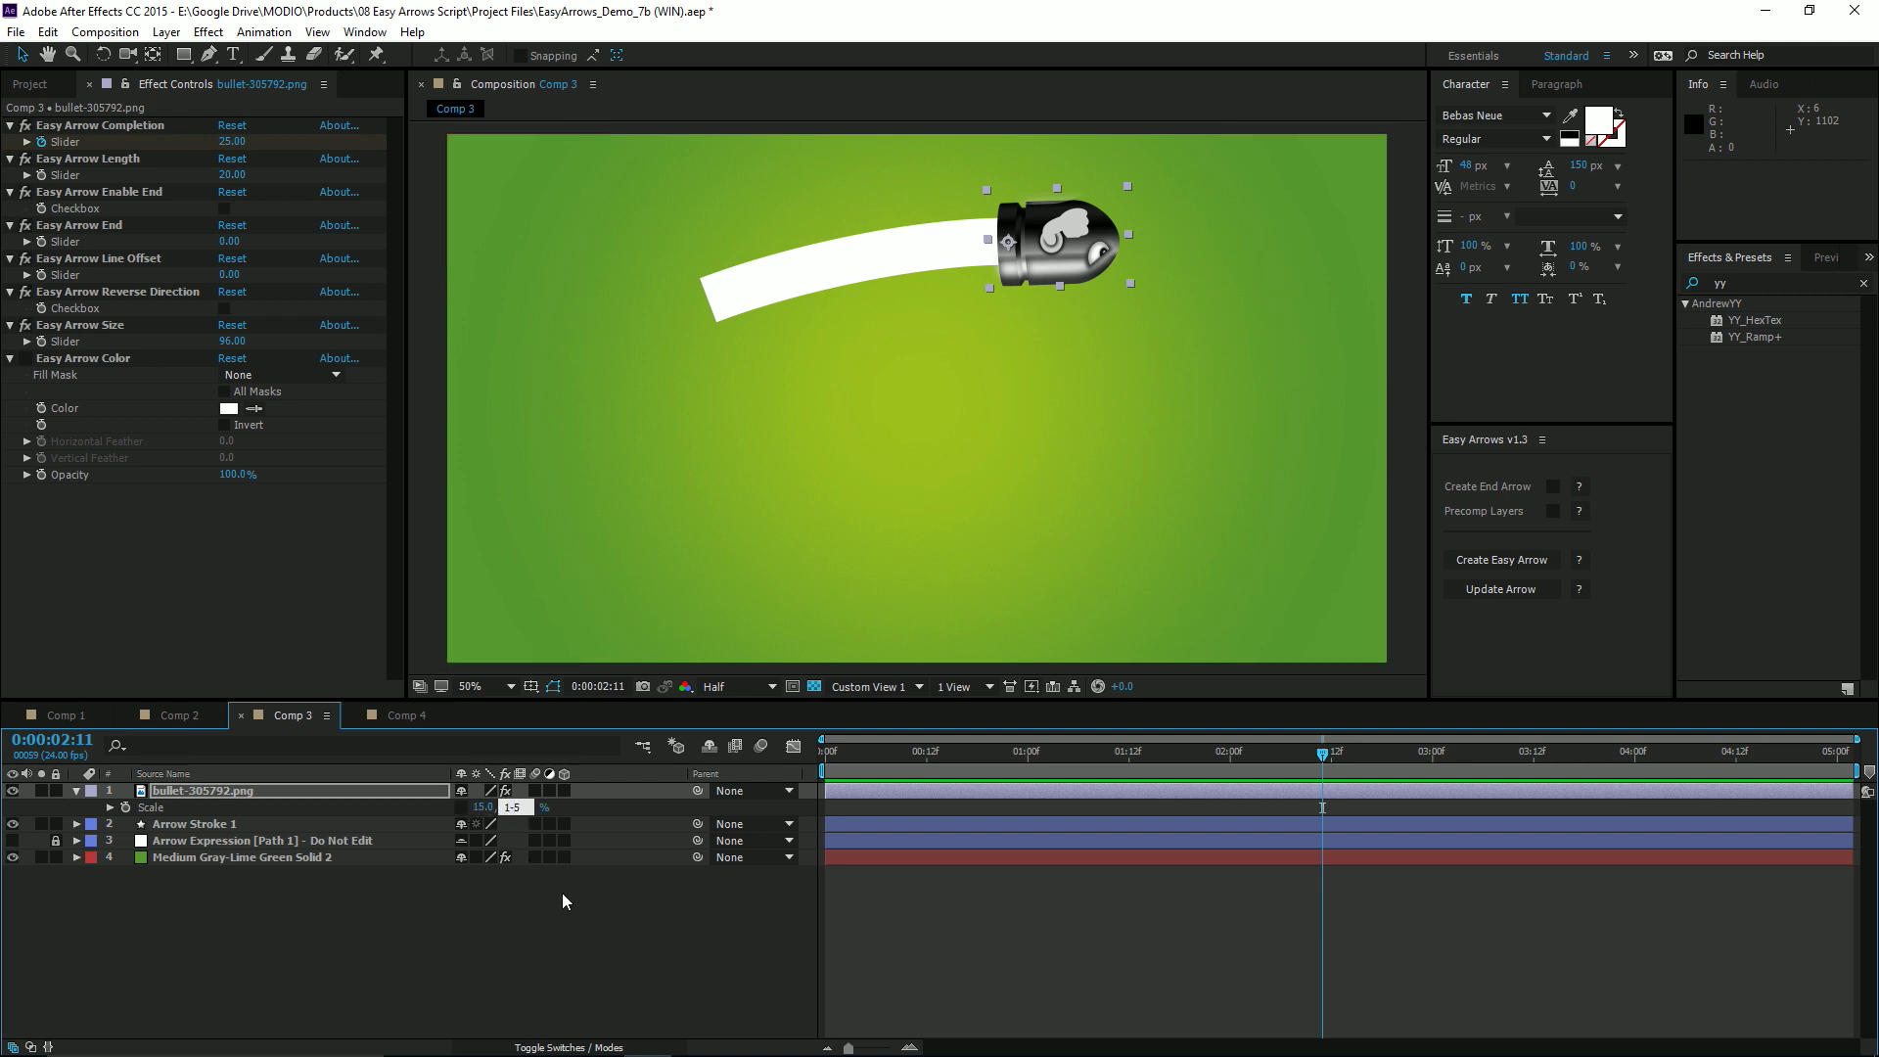
left_click(576, 930)
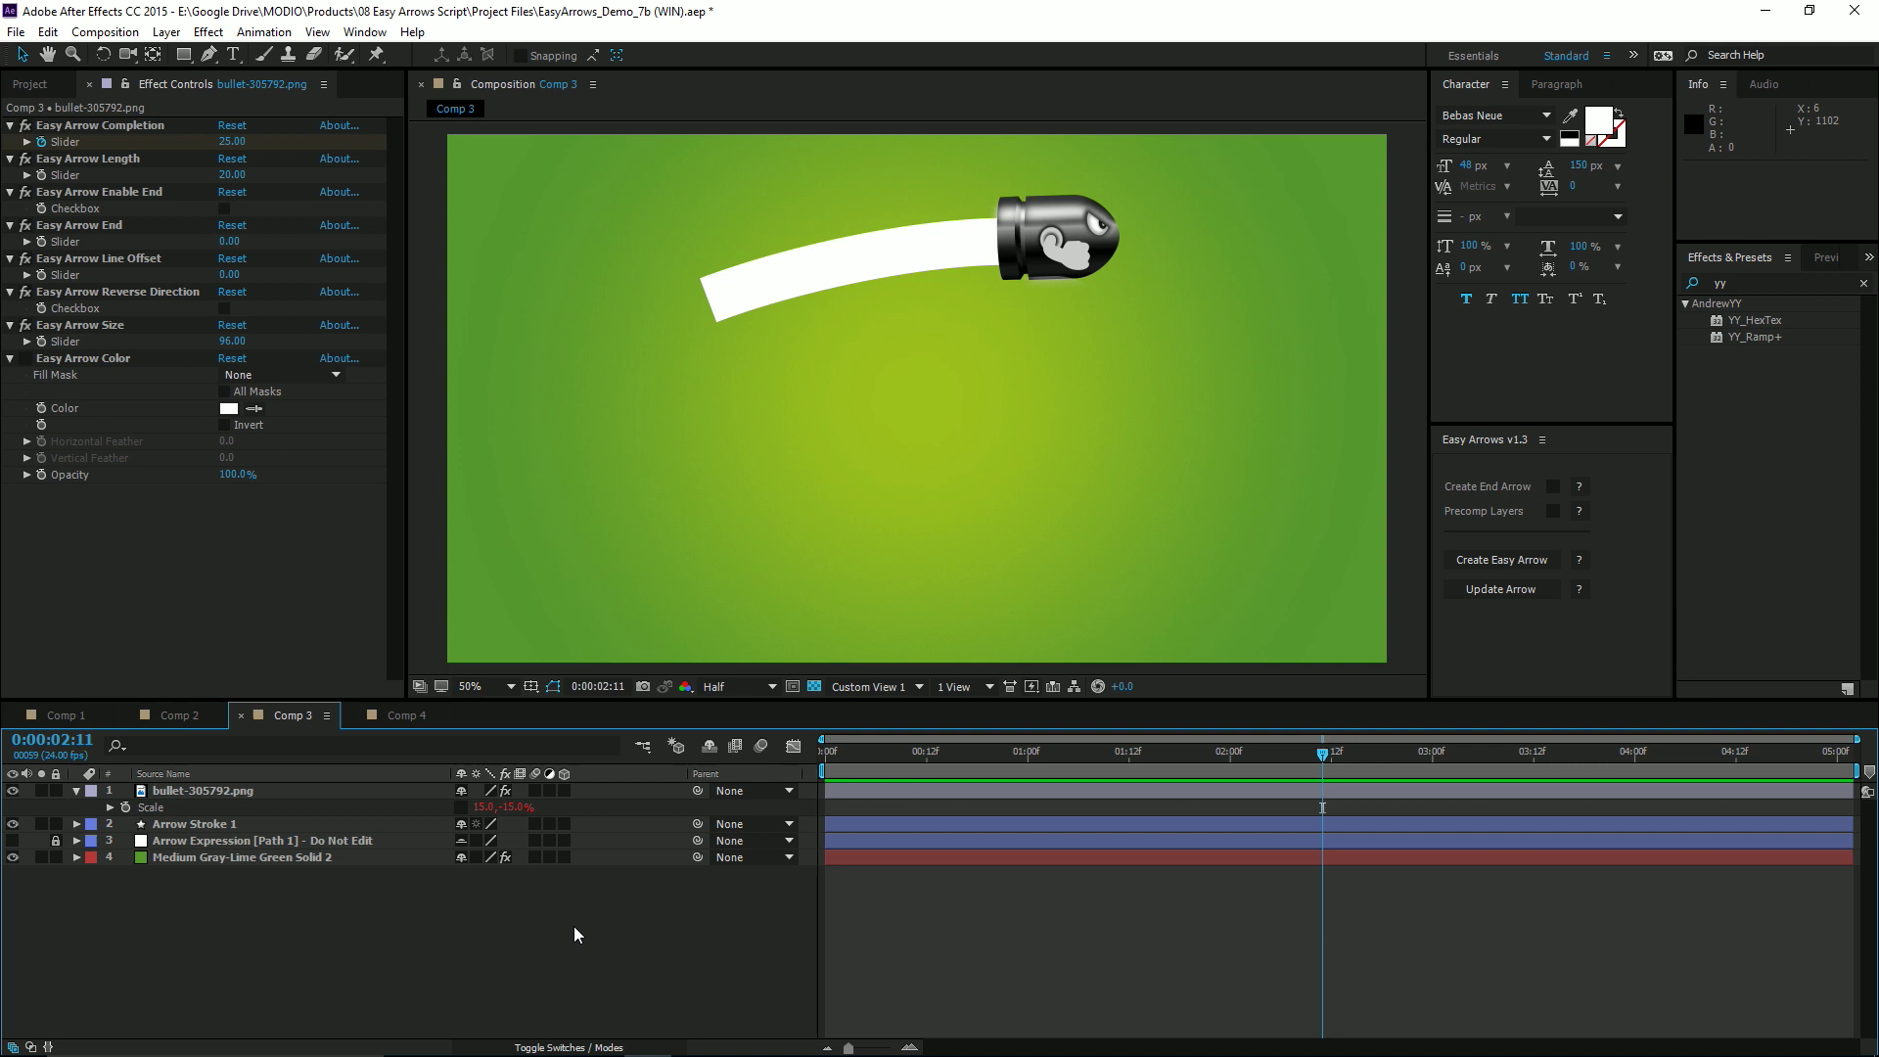
left_click_drag(232, 142, 274, 168)
Set arrow Completion to 28 and precomp the arrow into an Easy Arrow [Path 1] layer
key("s")
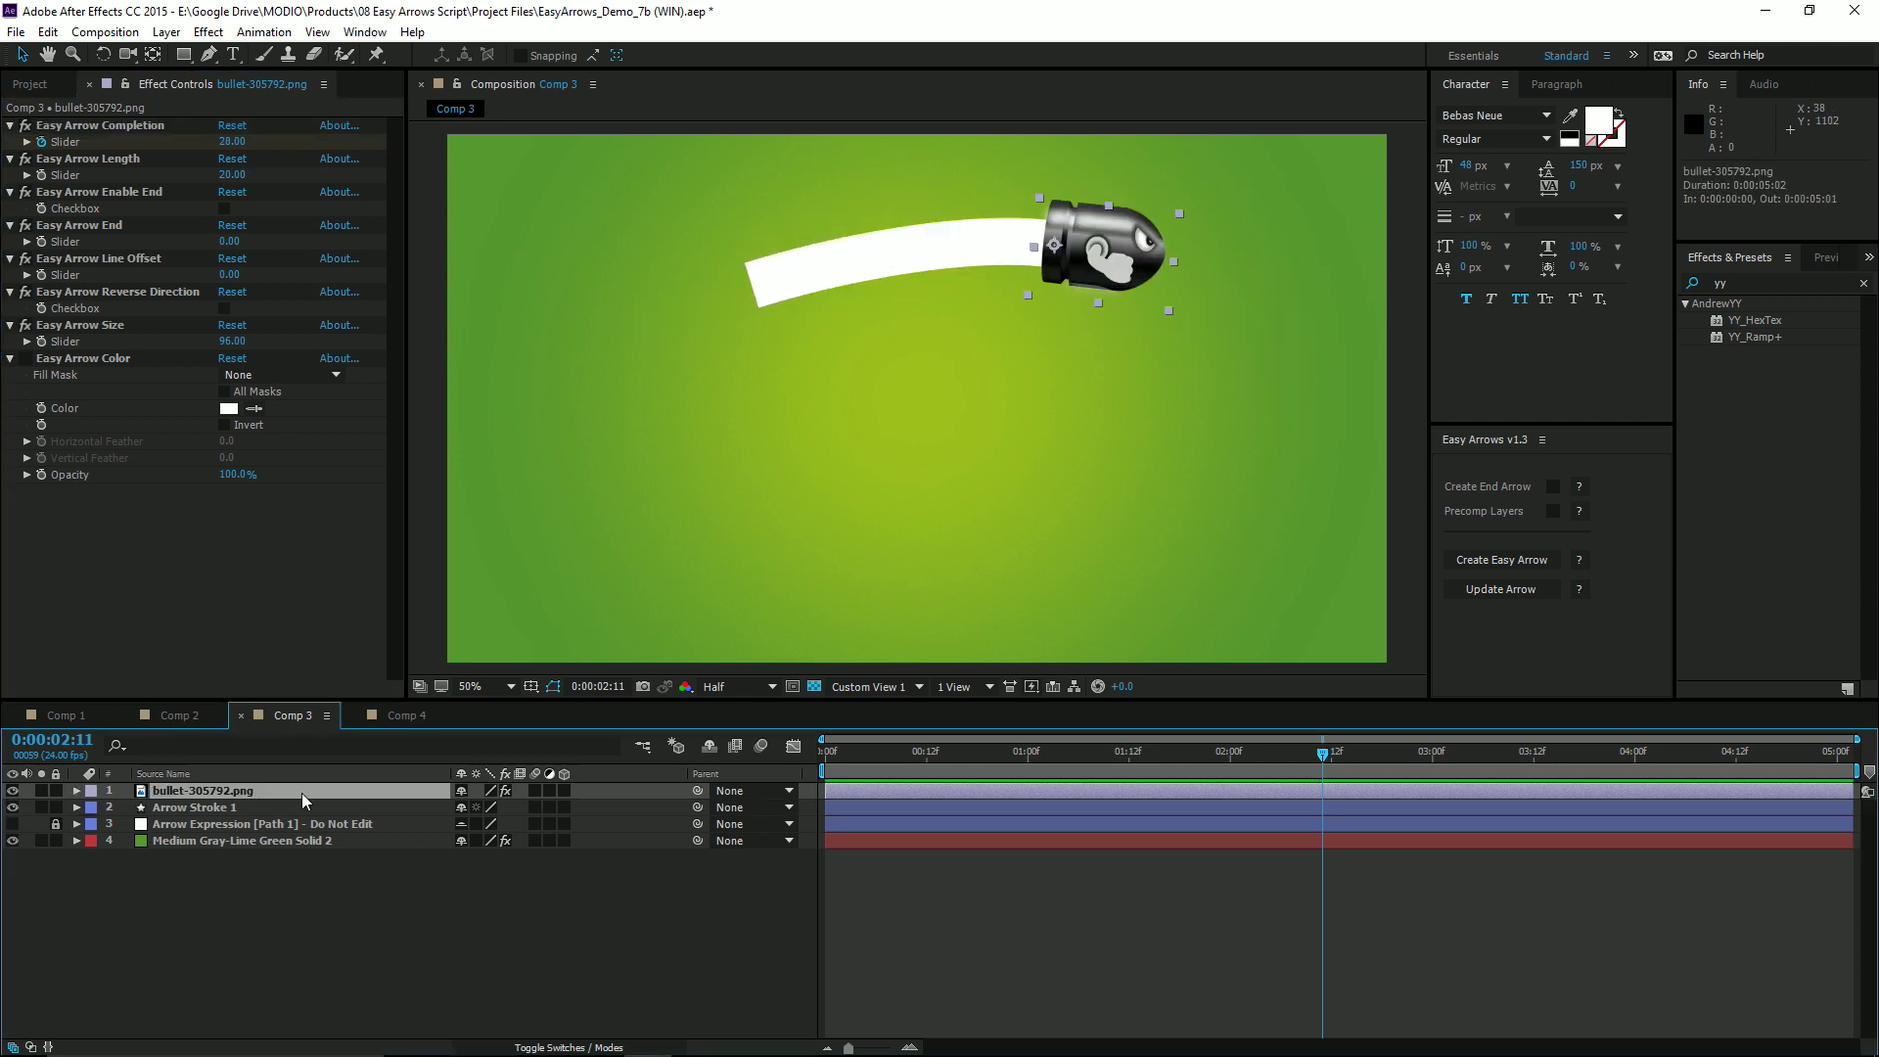
left_click(1552, 513)
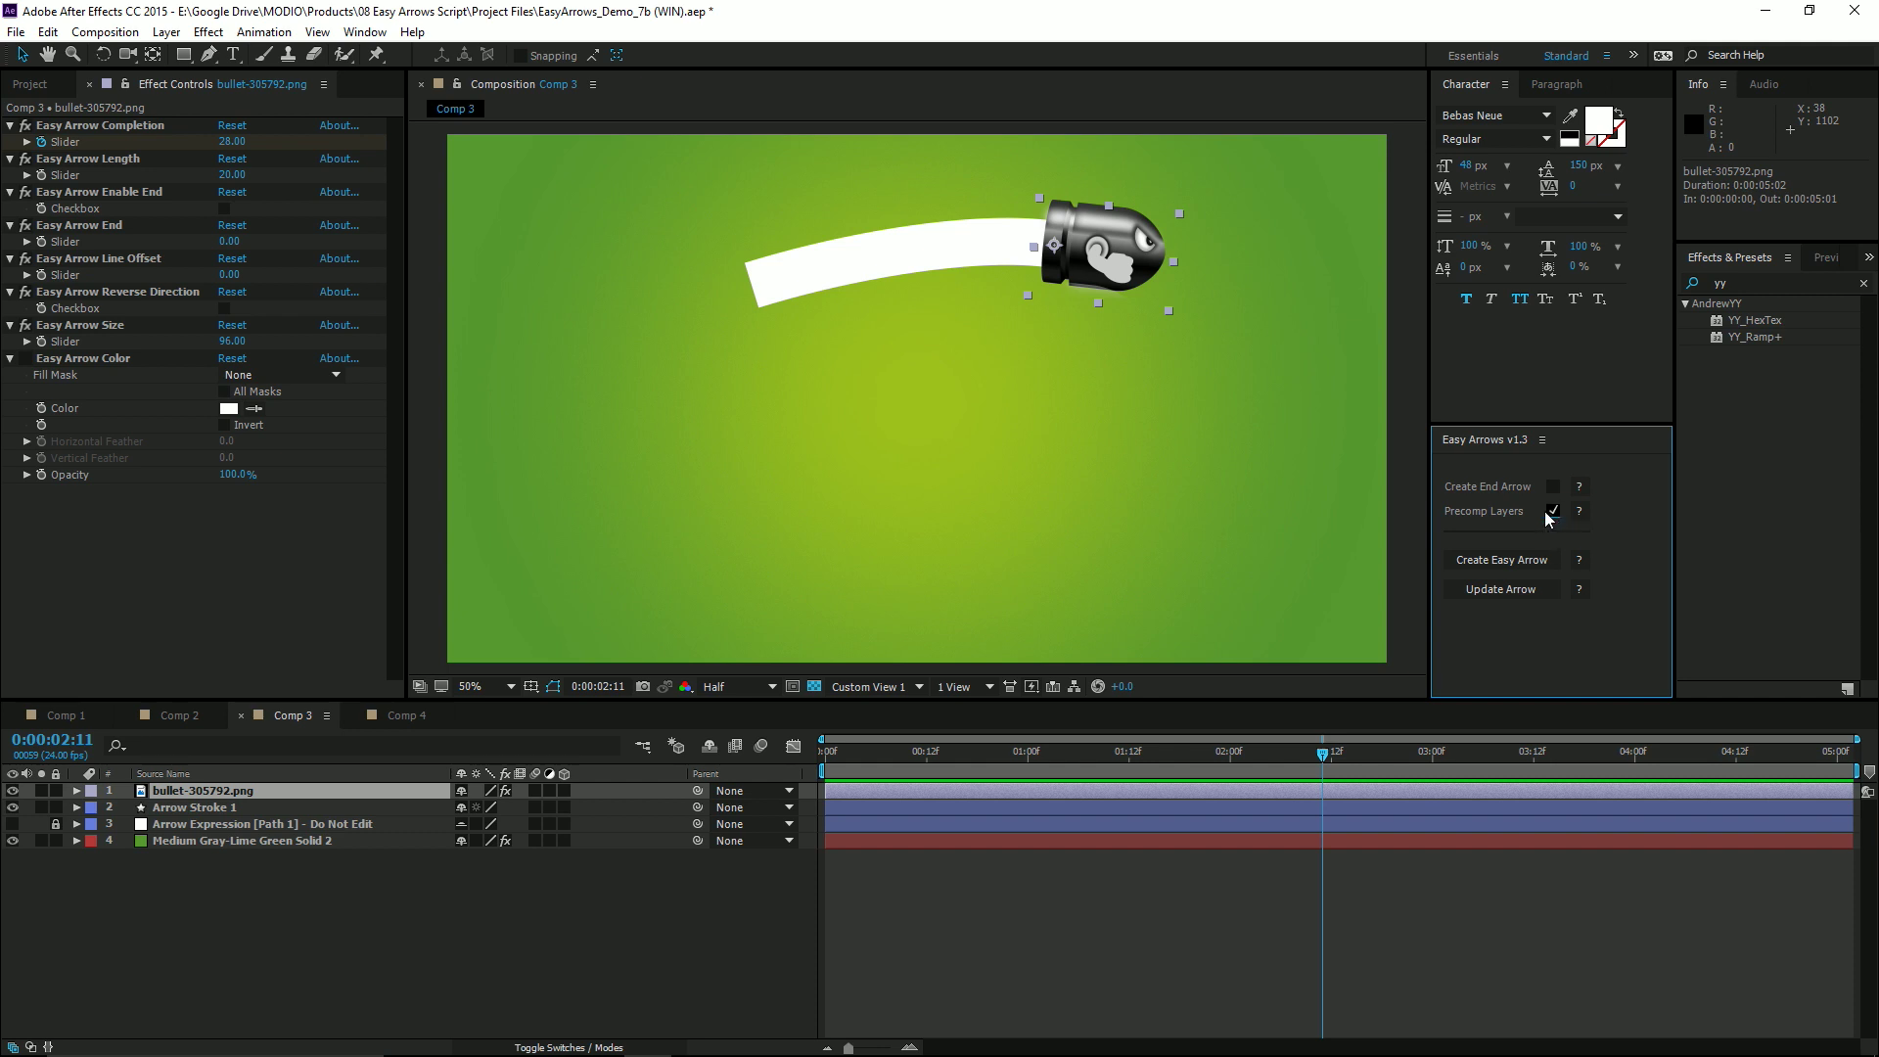
left_click(1505, 590)
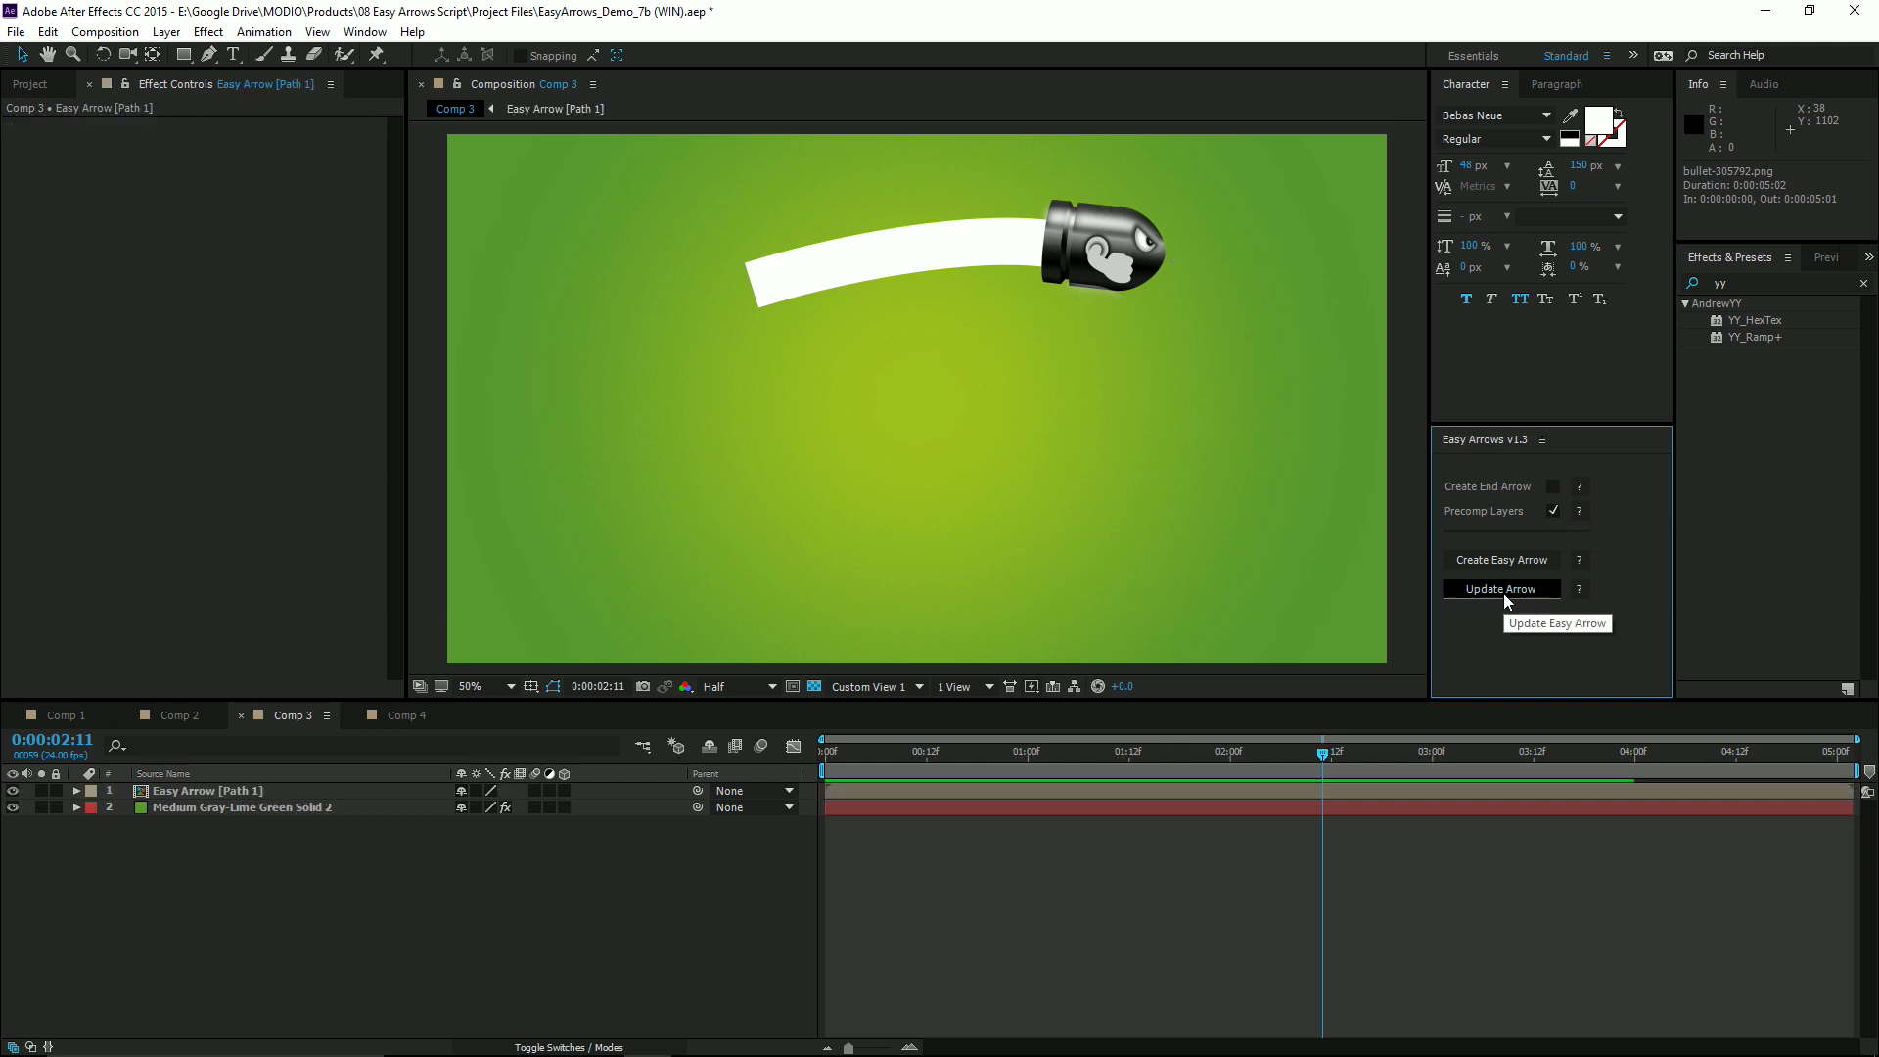
left_click(935, 793)
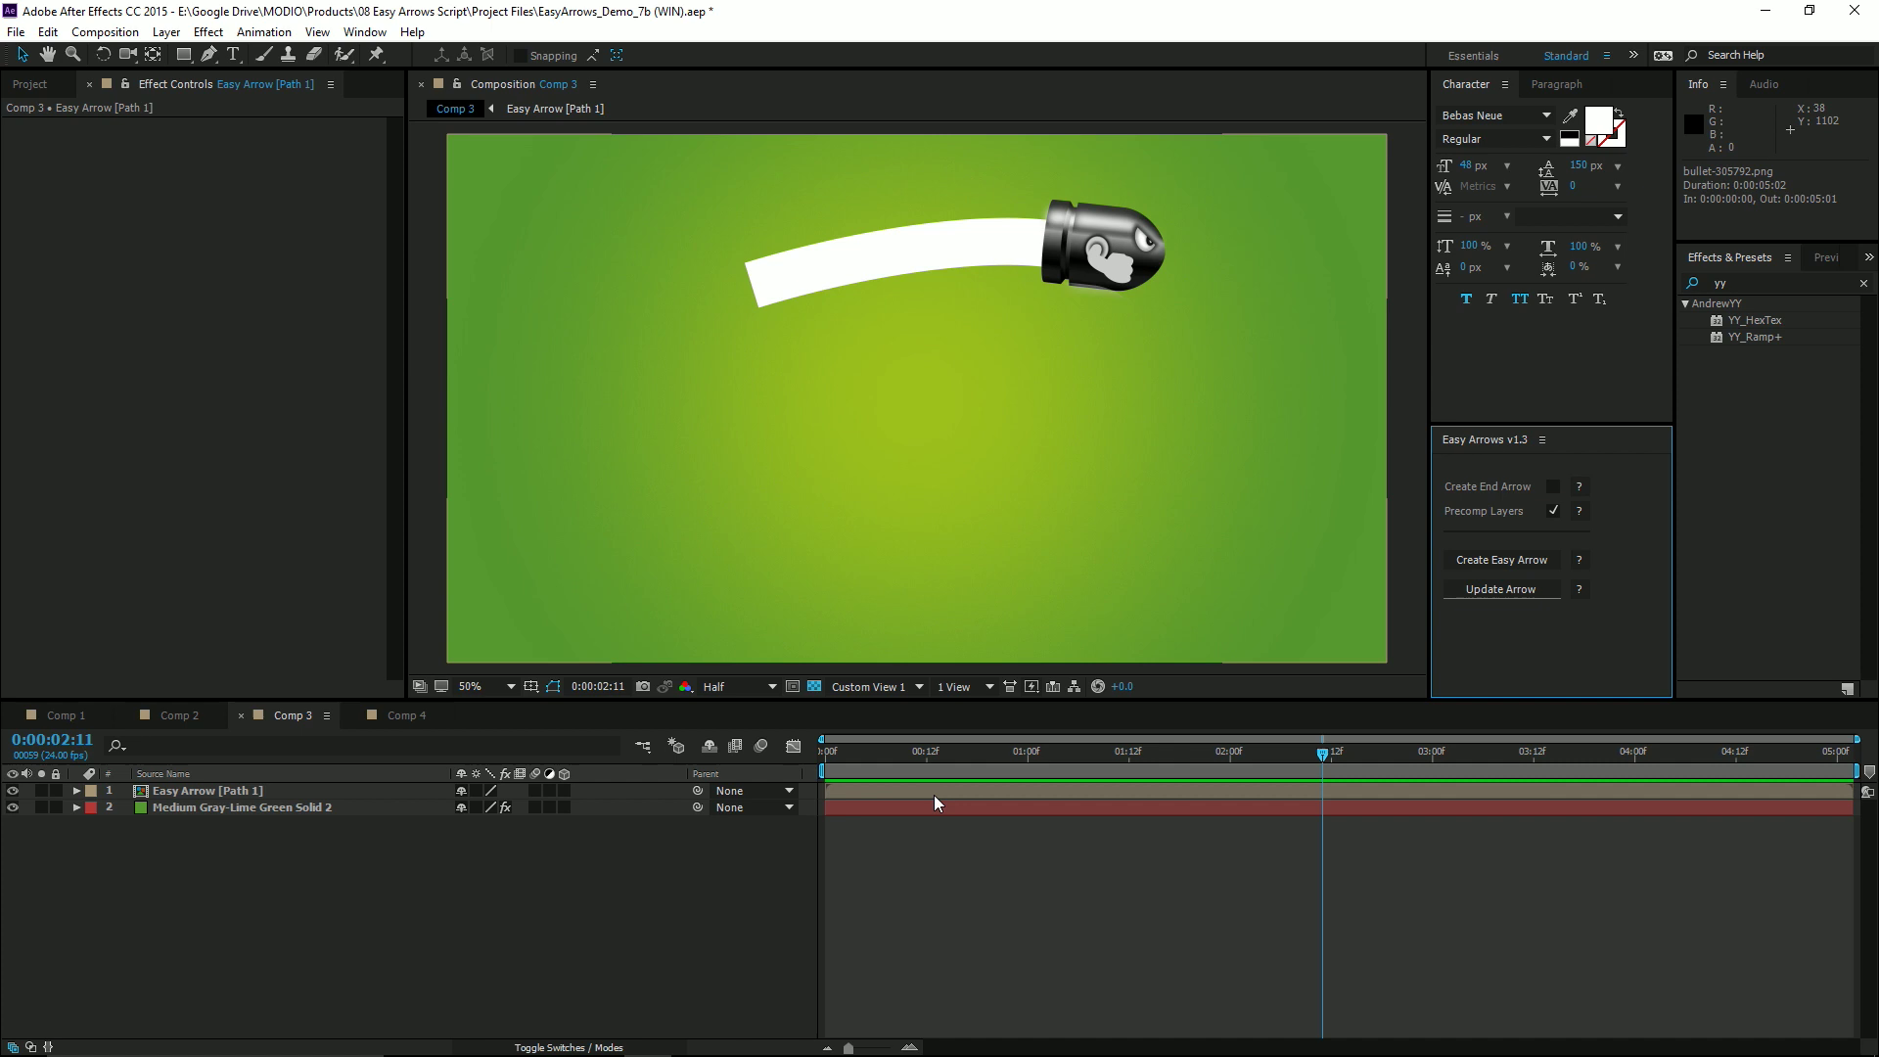
Duplicate the Easy Arrow [Path 1] composition in the Project panel with Ctrl+D
left_click(29, 84)
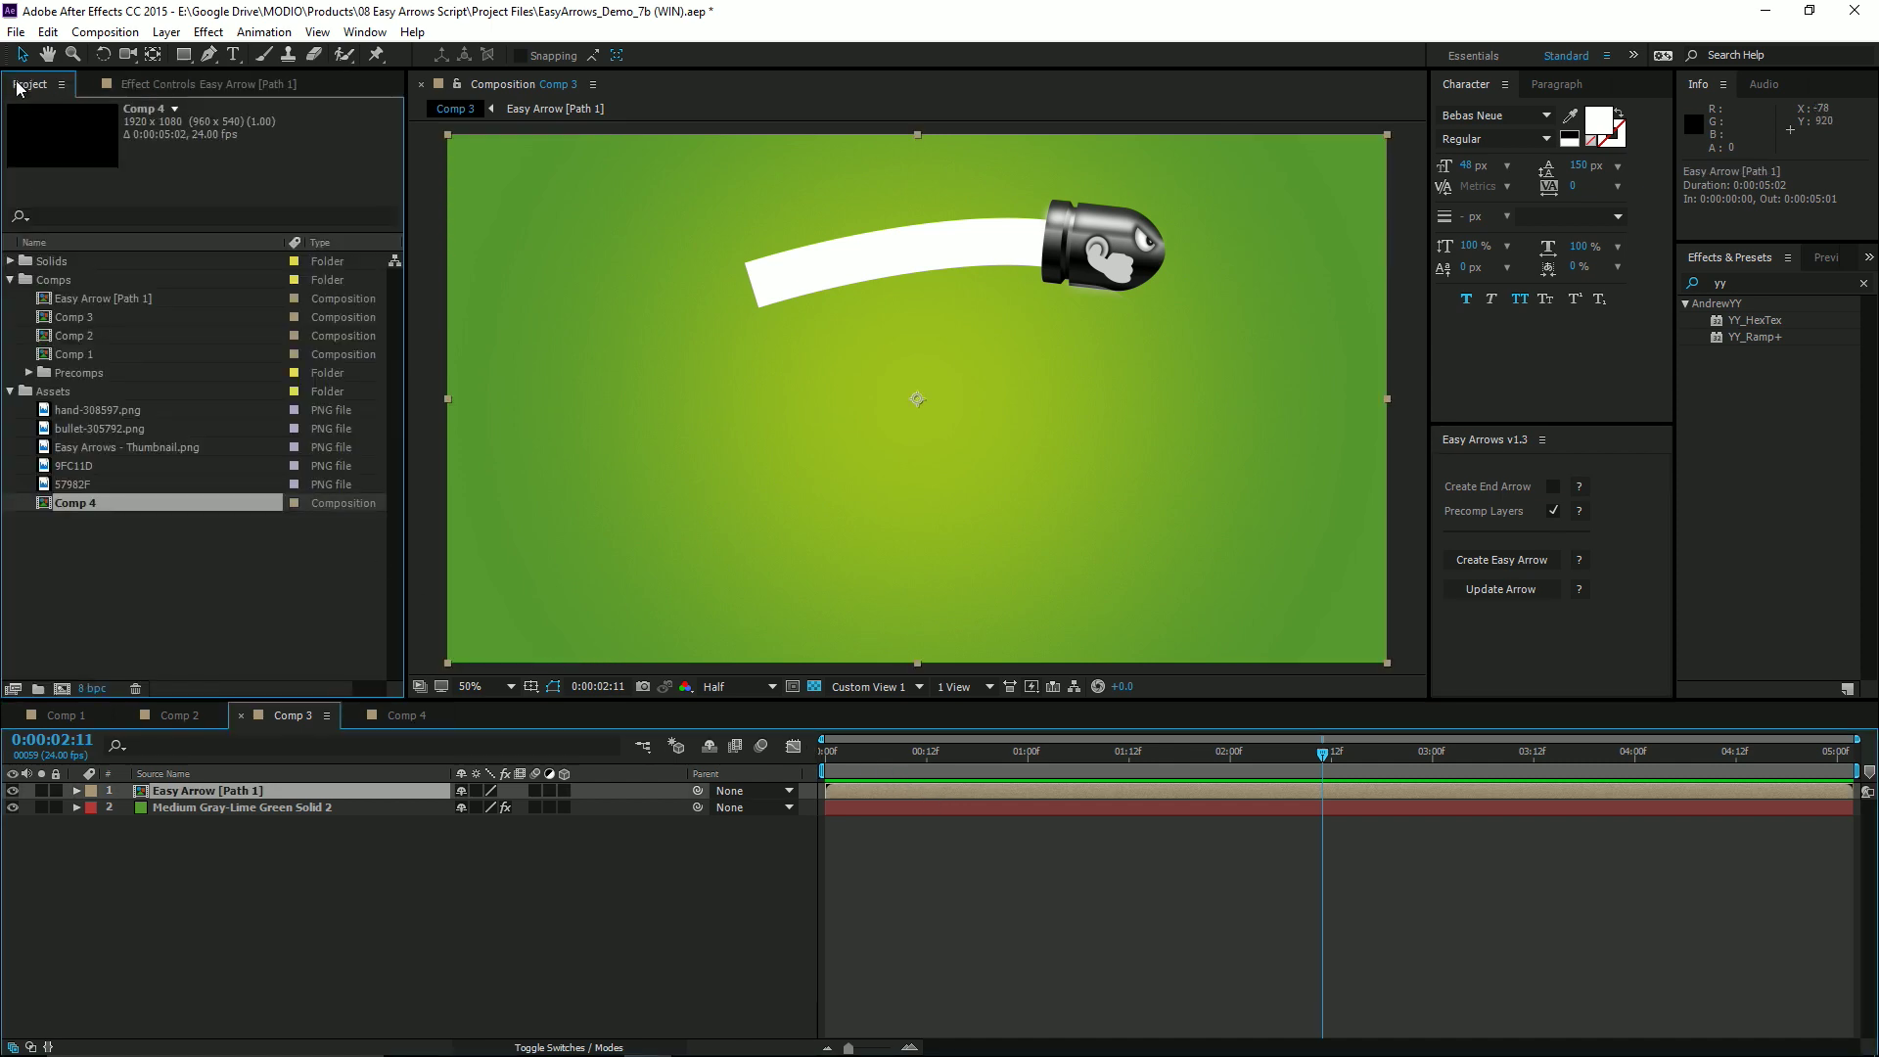
left_click(126, 302)
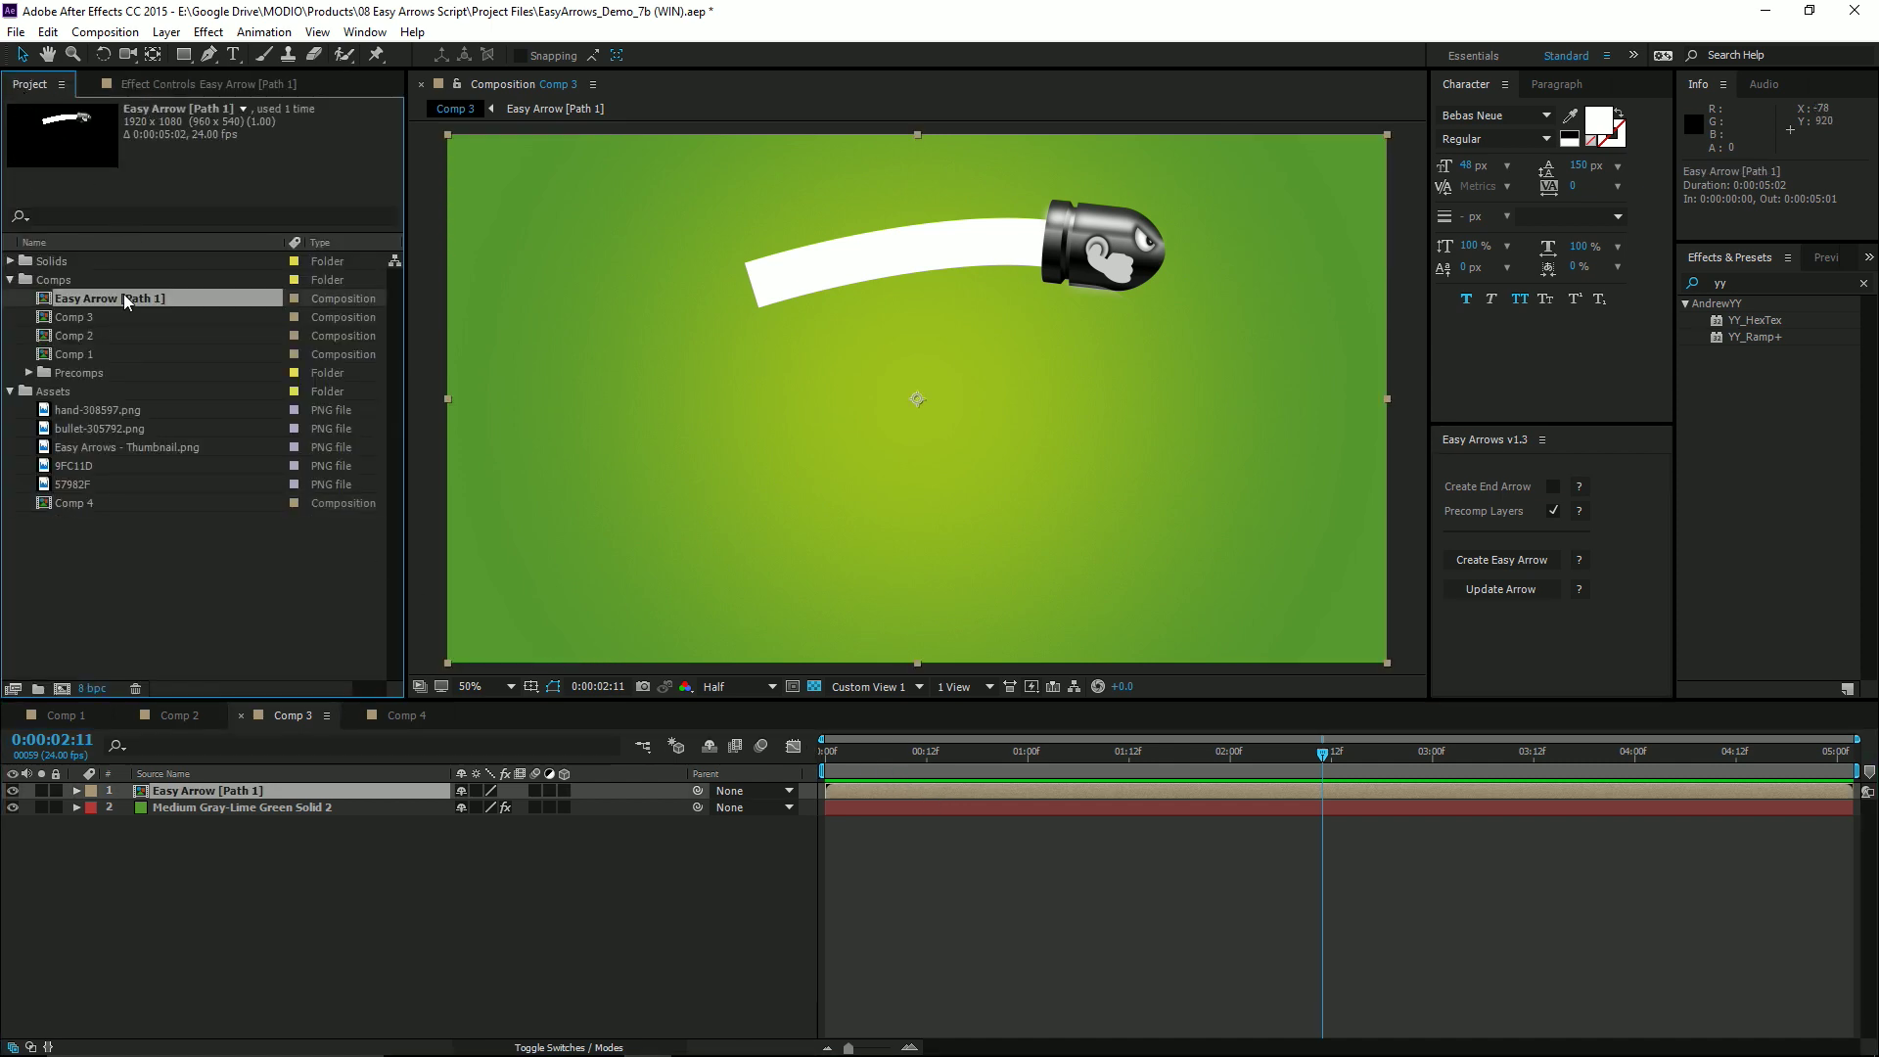
key("ctrl+d")
key("ctrl+d")
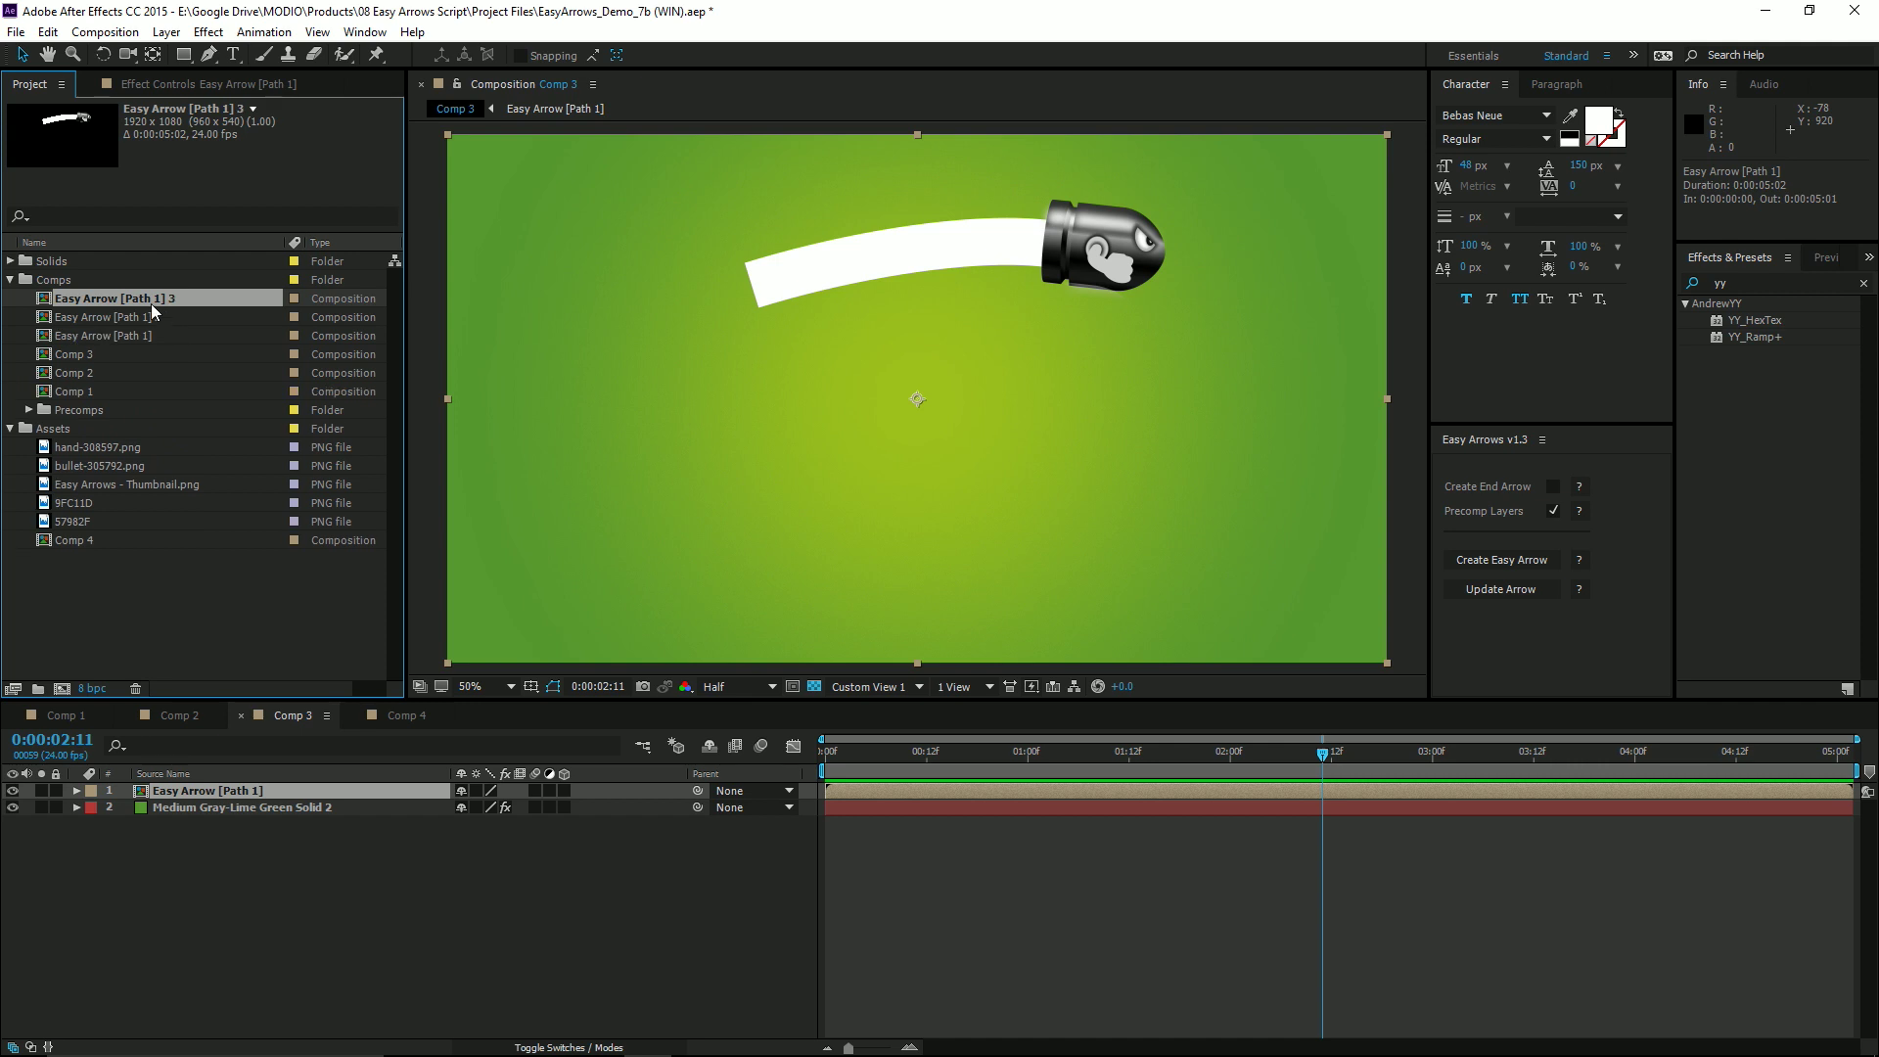